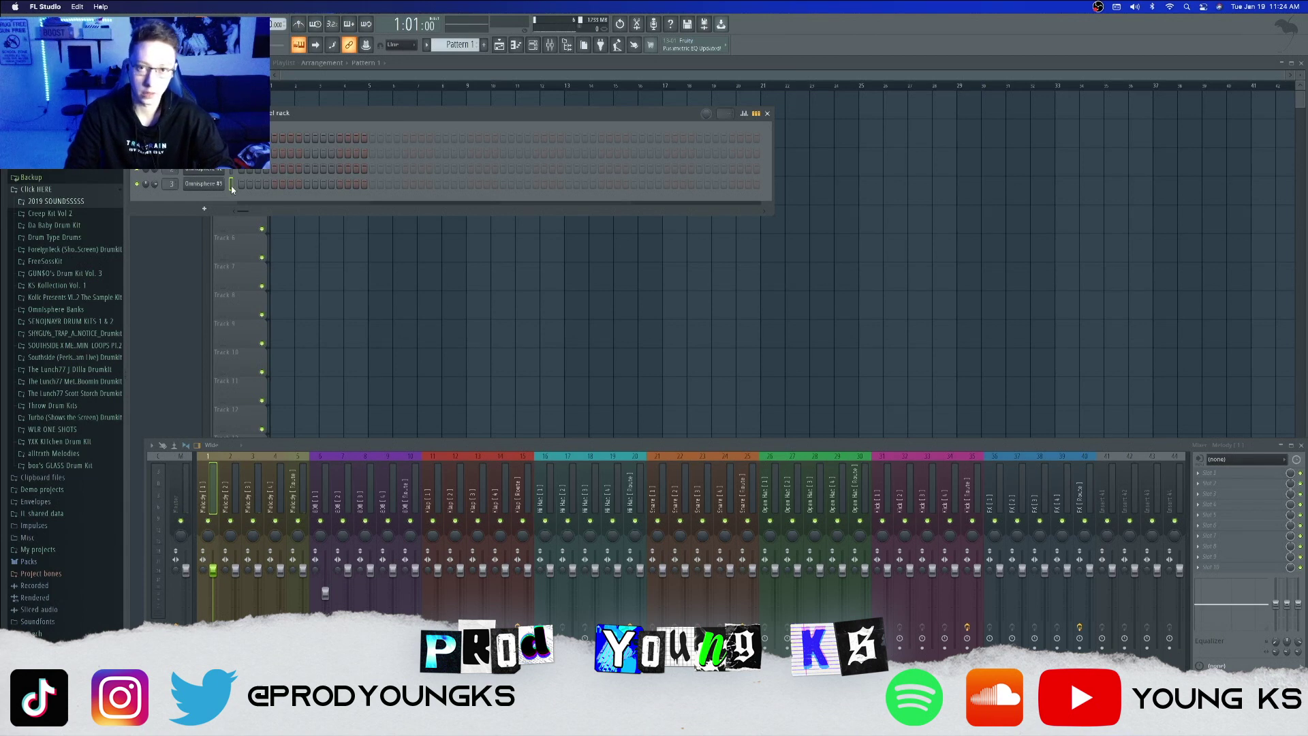
Open the Sampler's piano roll and stamp a Minor Melodic scale rooted on A# at the pattern start.
{"action": "right_click", "coordinate": [232, 189]}
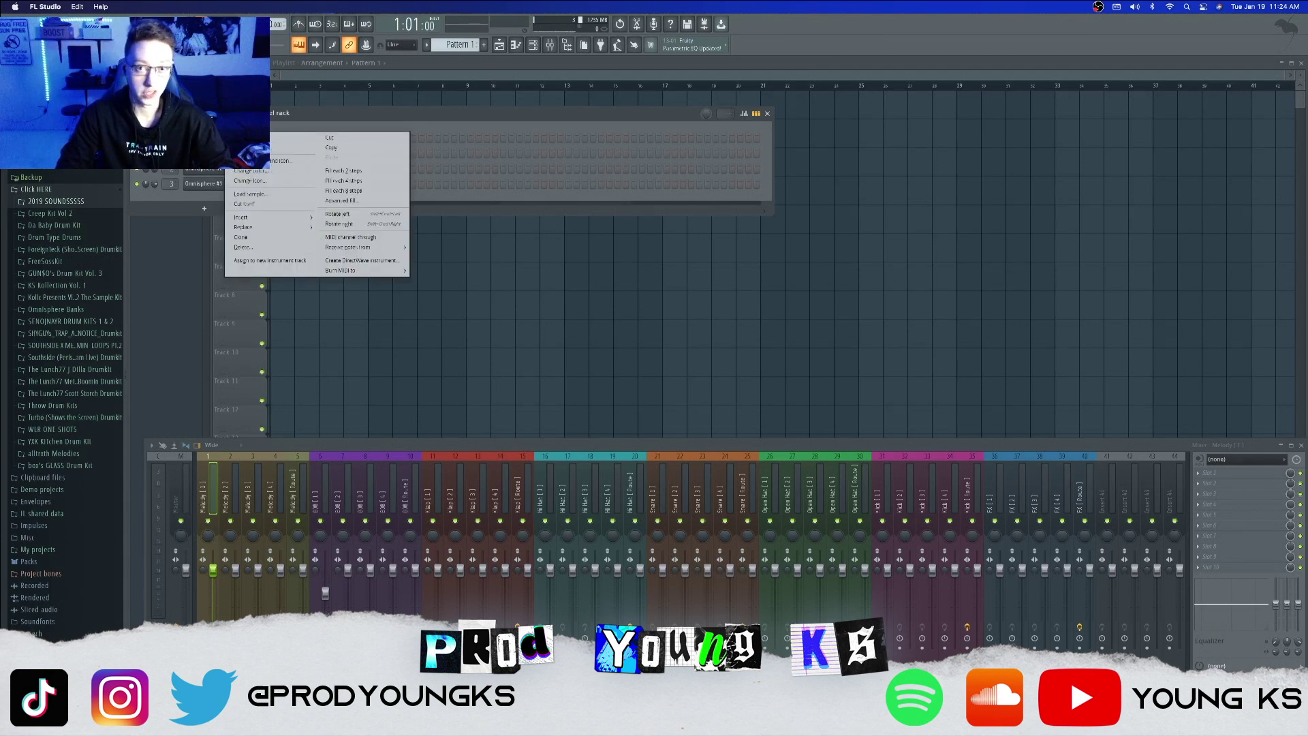
{"action": "left_click", "coordinate": [273, 137]}
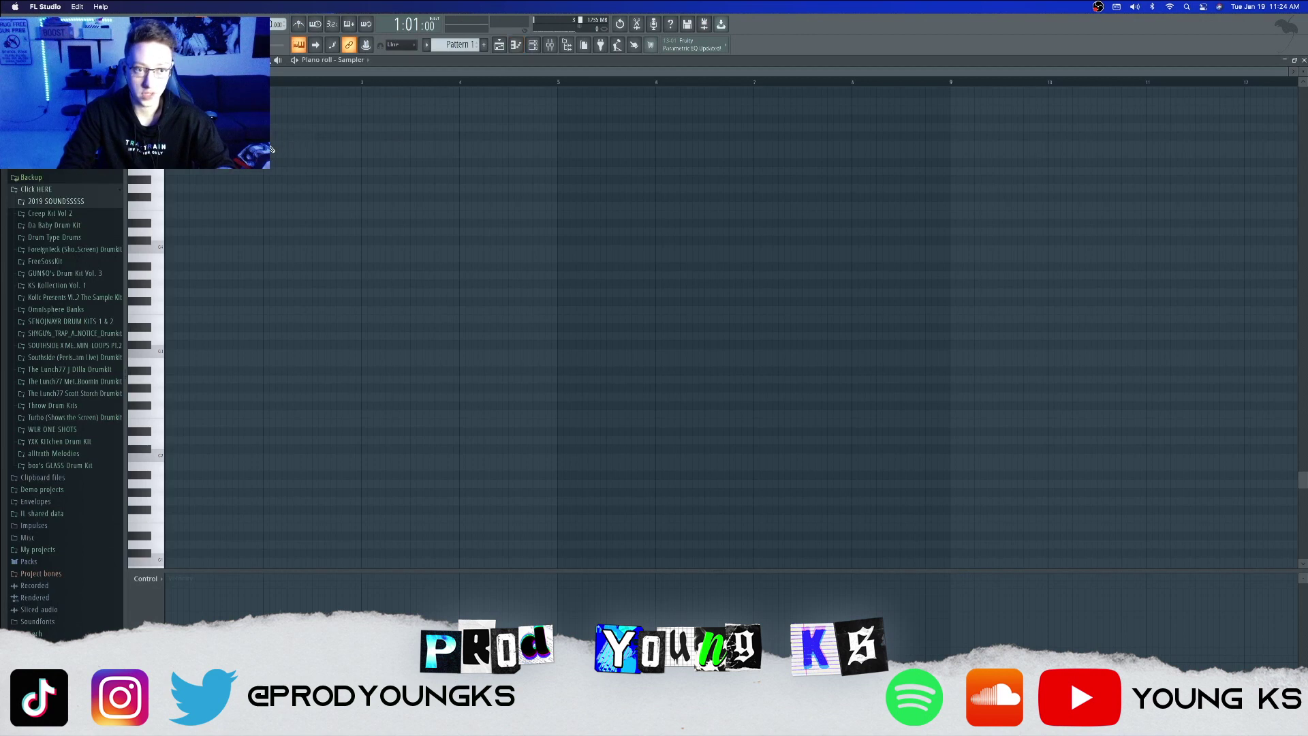
{"action": "left_click", "coordinate": [153, 59]}
{"action": "left_click", "coordinate": [169, 200]}
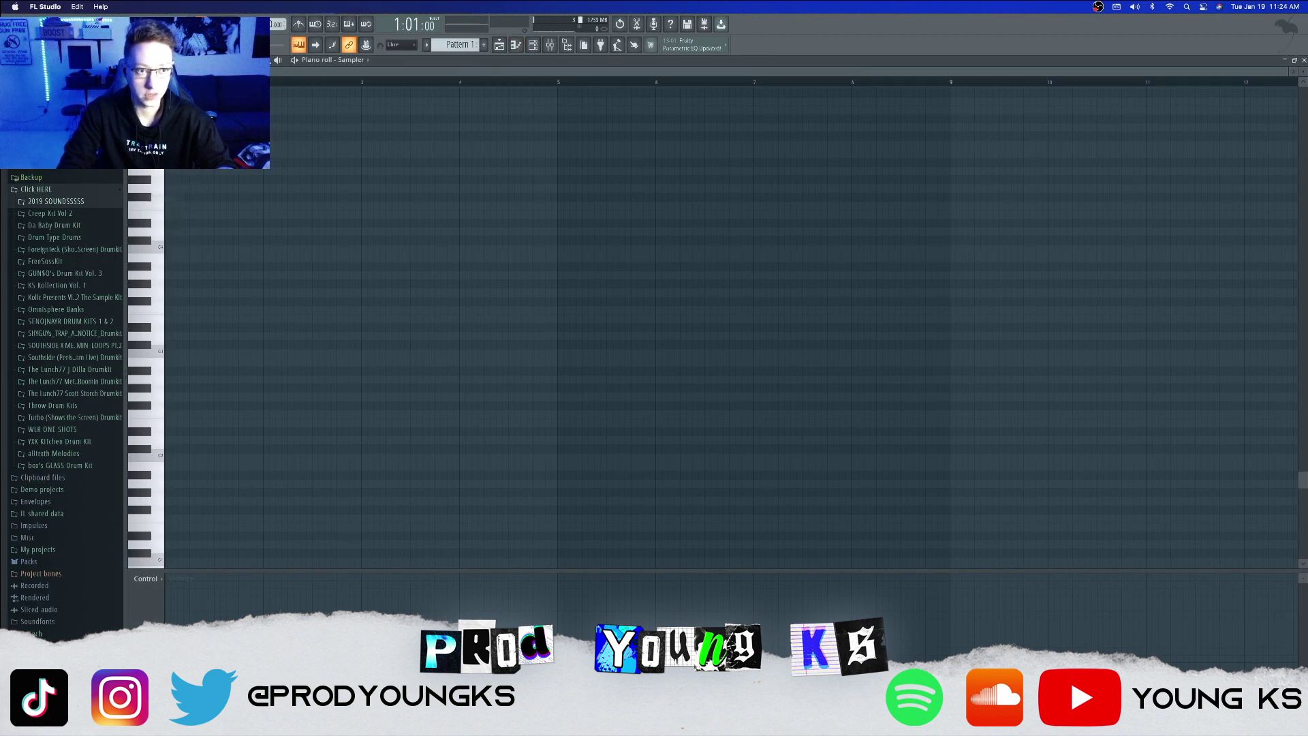
{"action": "left_click", "coordinate": [164, 60]}
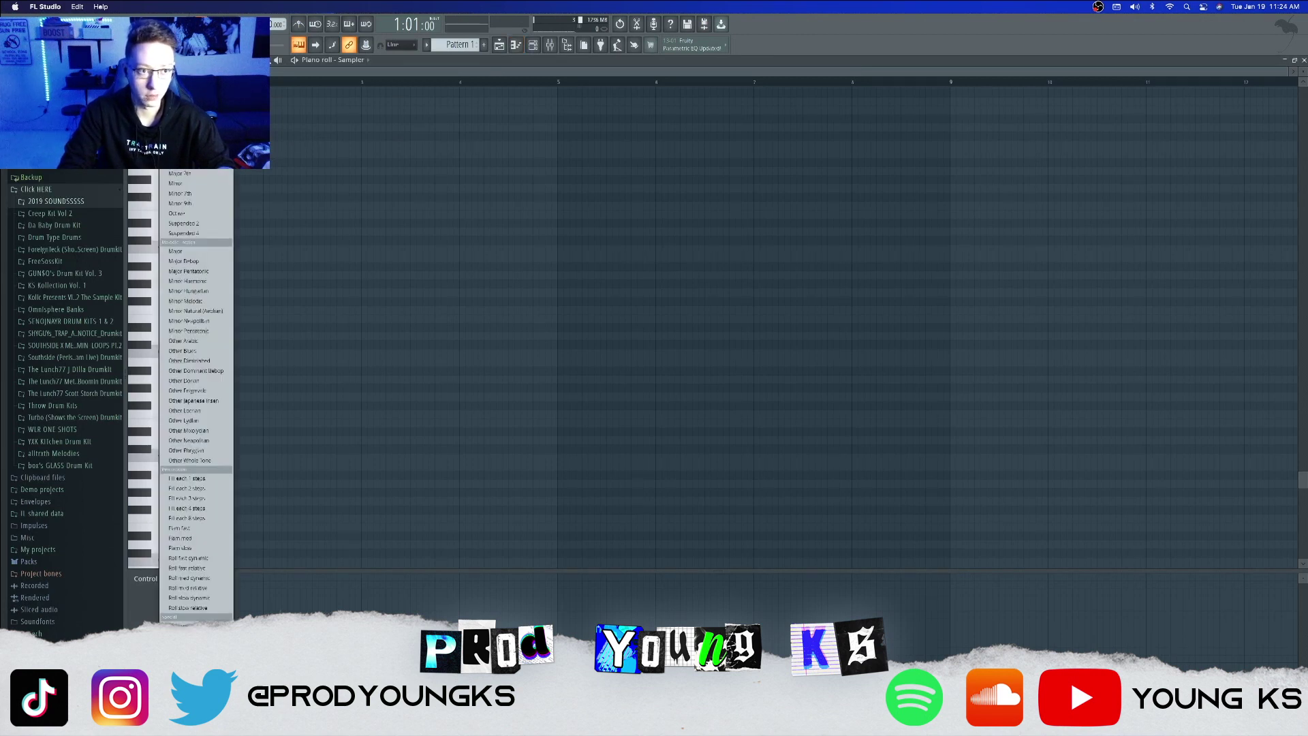
{"action": "left_click", "coordinate": [197, 302]}
{"action": "left_click", "coordinate": [172, 371]}
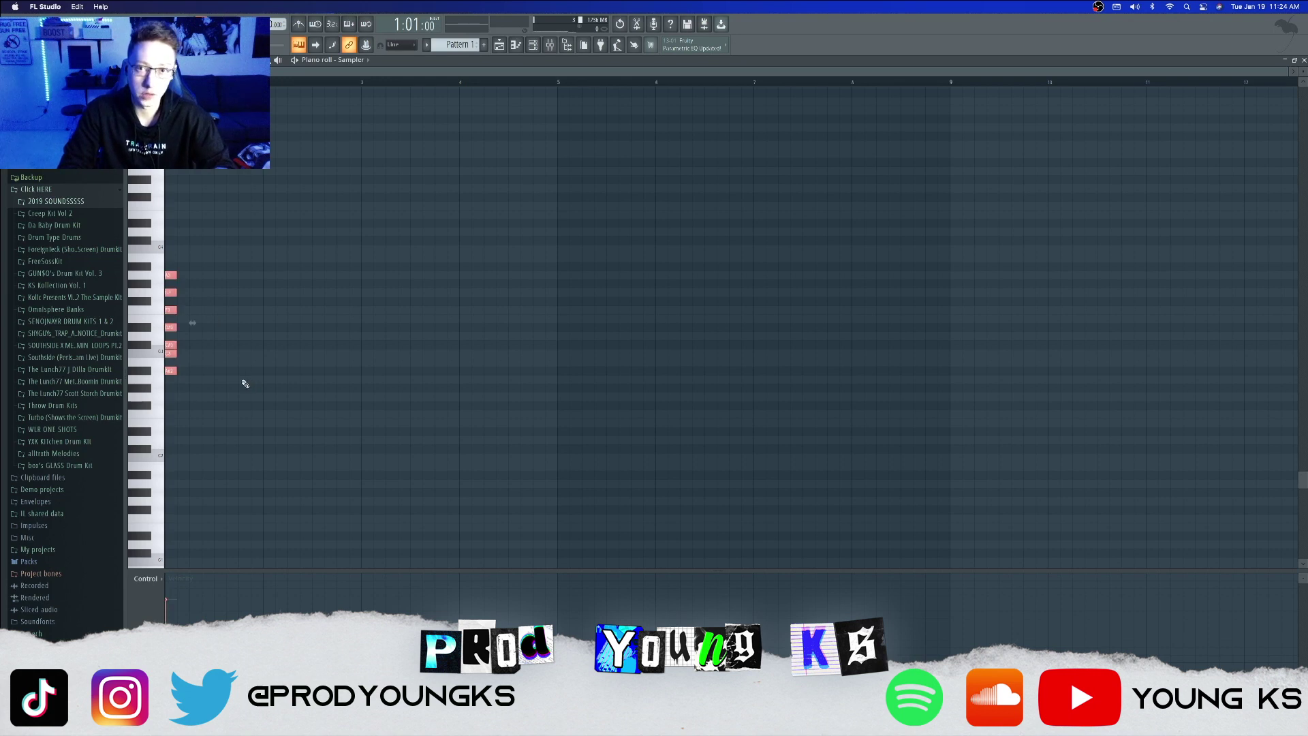
Stretch the stamped scale notes to eight bars and copy them across the other octaves as a guide.
{"action": "left_click_drag", "start_coordinate": [182, 375], "coordinate": [950, 403]}
{"action": "left_click_drag", "start_coordinate": [644, 274], "coordinate": [566, 173]}
{"action": "scroll", "coordinate": [566, 174], "scroll_direction": "up", "scroll_amount": 3}
{"action": "left_click_drag", "start_coordinate": [423, 322], "coordinate": [381, 219]}
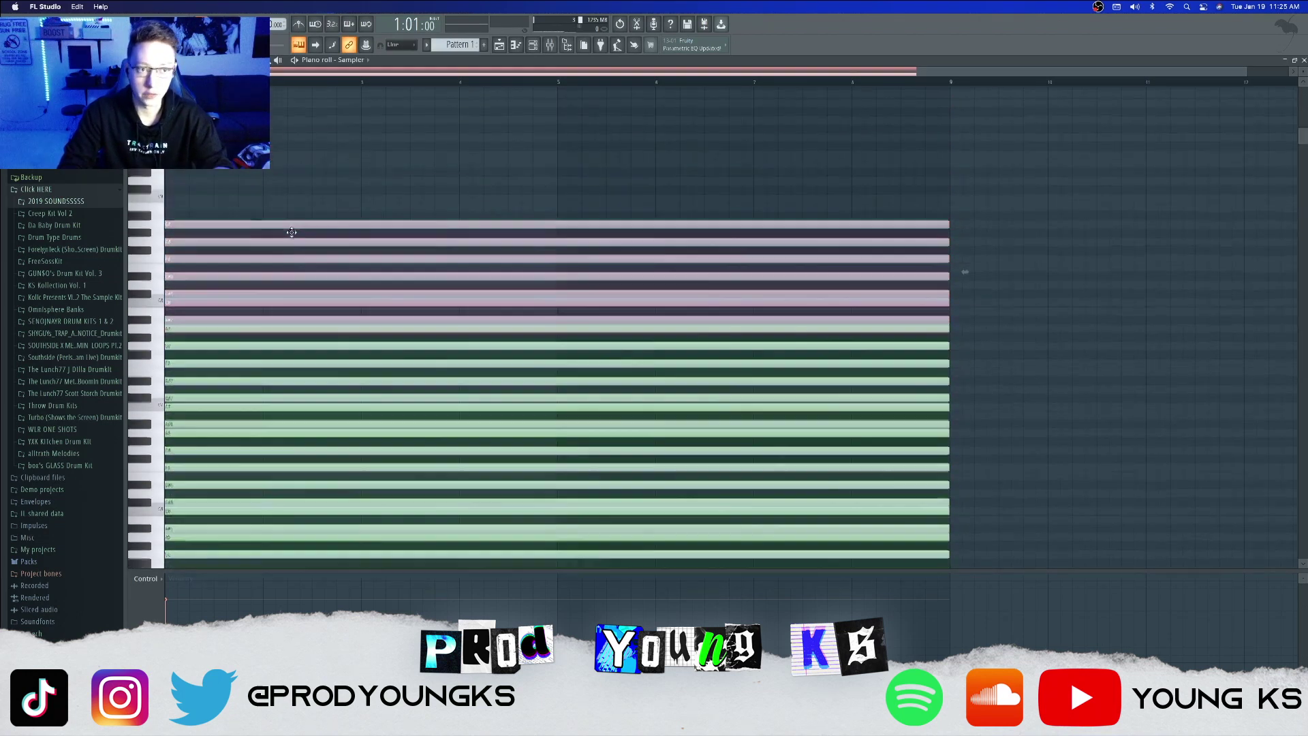
{"action": "scroll", "coordinate": [292, 231], "scroll_direction": "up", "scroll_amount": 2}
{"action": "left_click", "coordinate": [213, 263], "text": "super"}
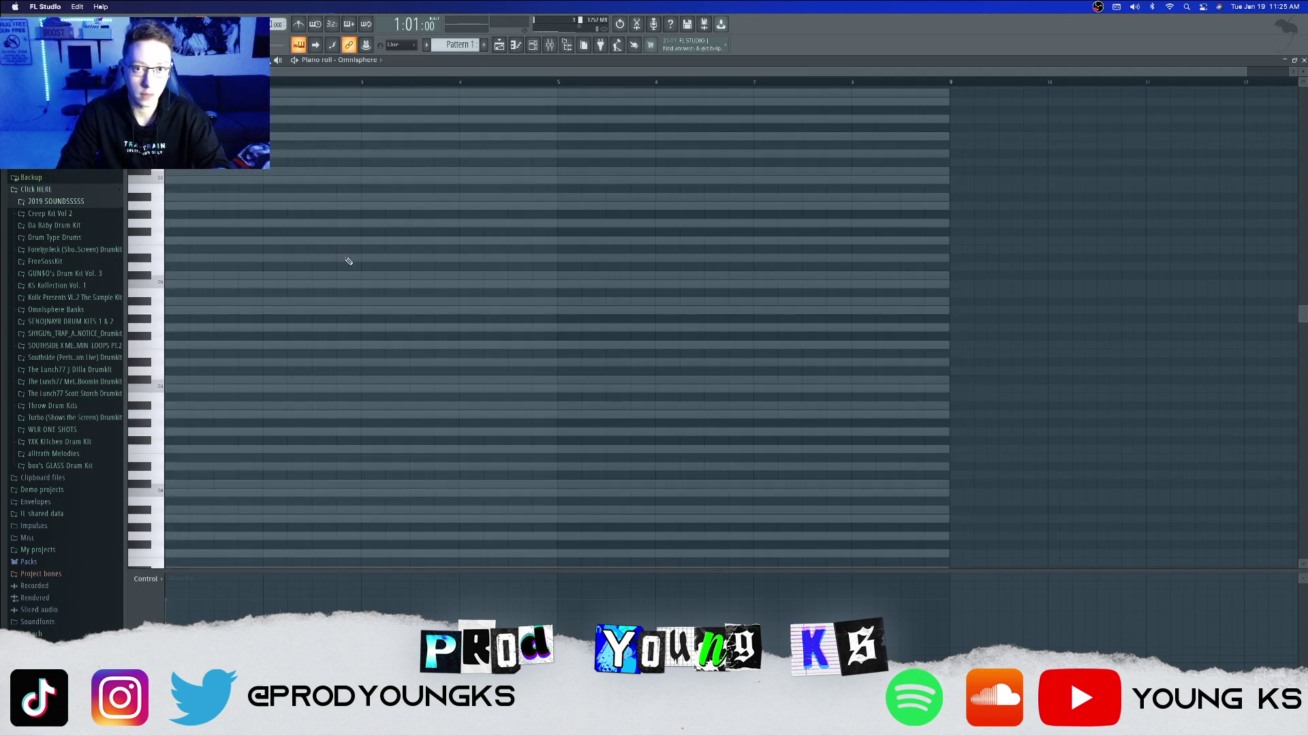
Place a rising A#, F, A# motif of short notes at the start of the Omnisphere piano roll and preview it.
{"action": "left_click", "coordinate": [169, 407]}
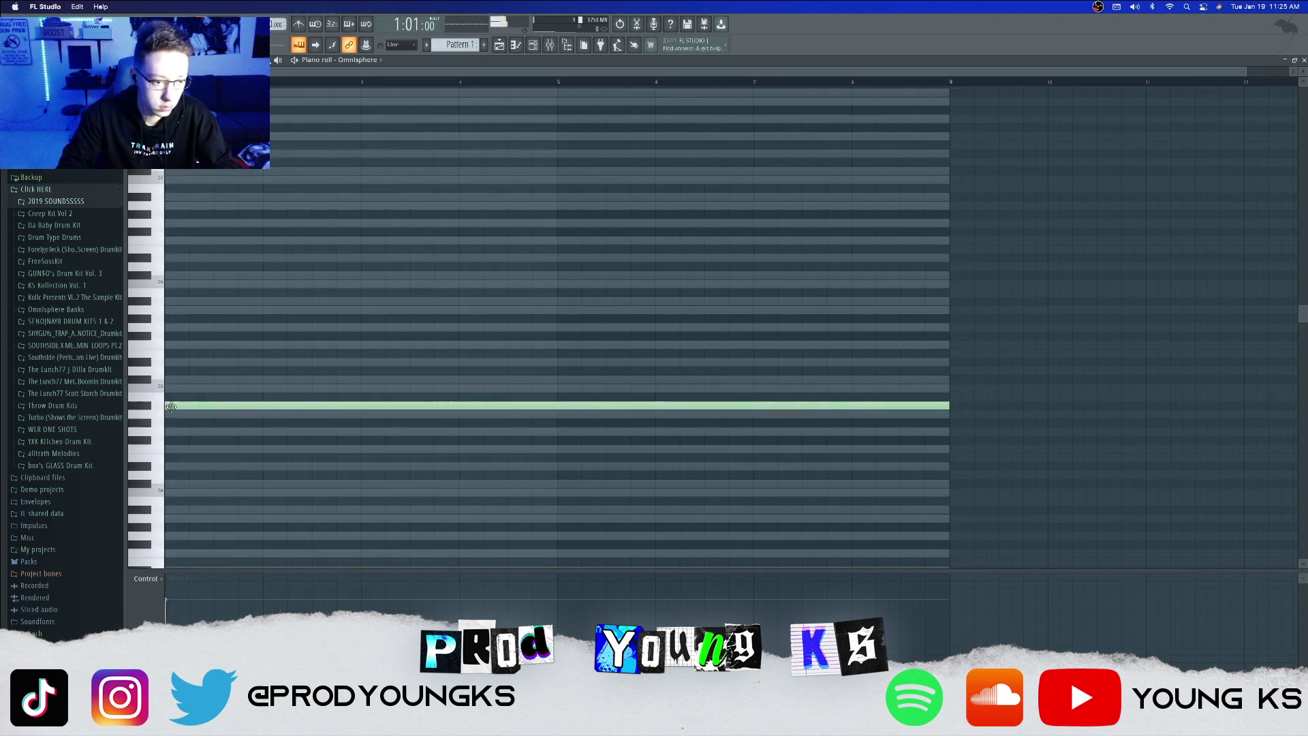
{"action": "left_click", "coordinate": [181, 379]}
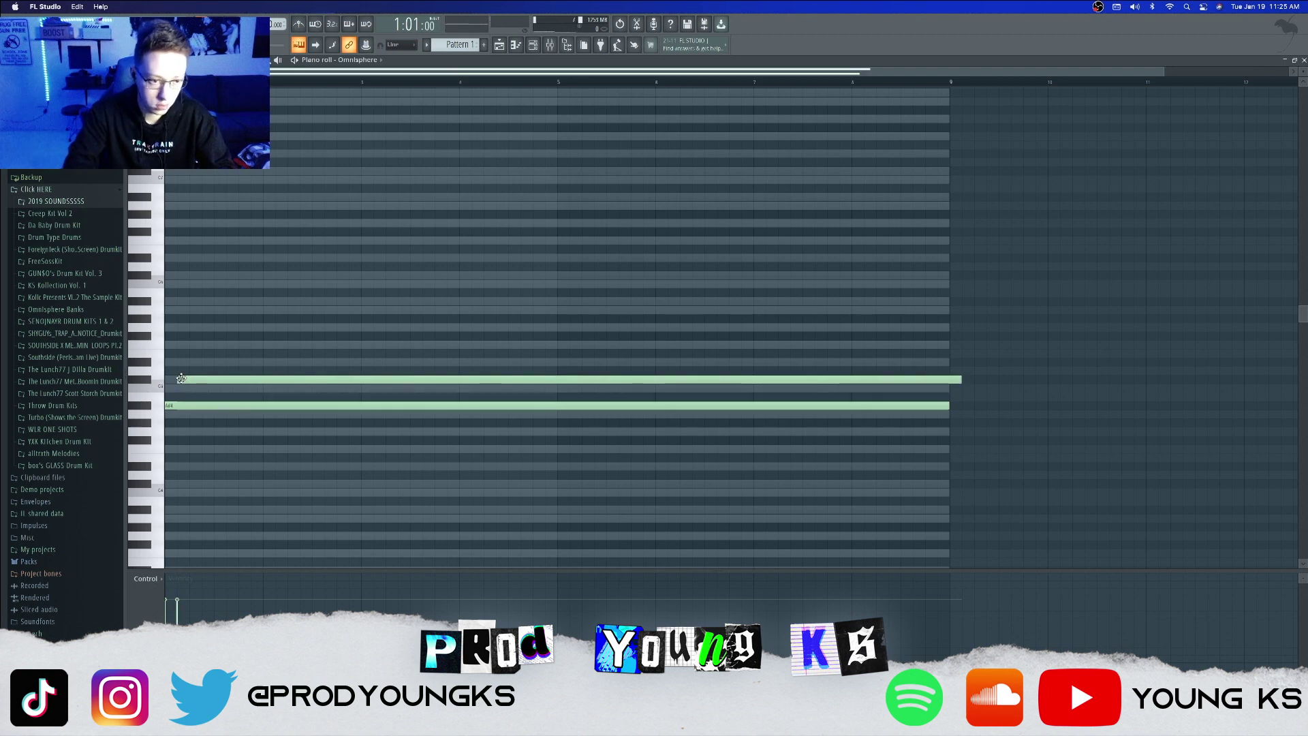
{"action": "key", "text": "super+l"}
{"action": "right_click", "coordinate": [181, 379]}
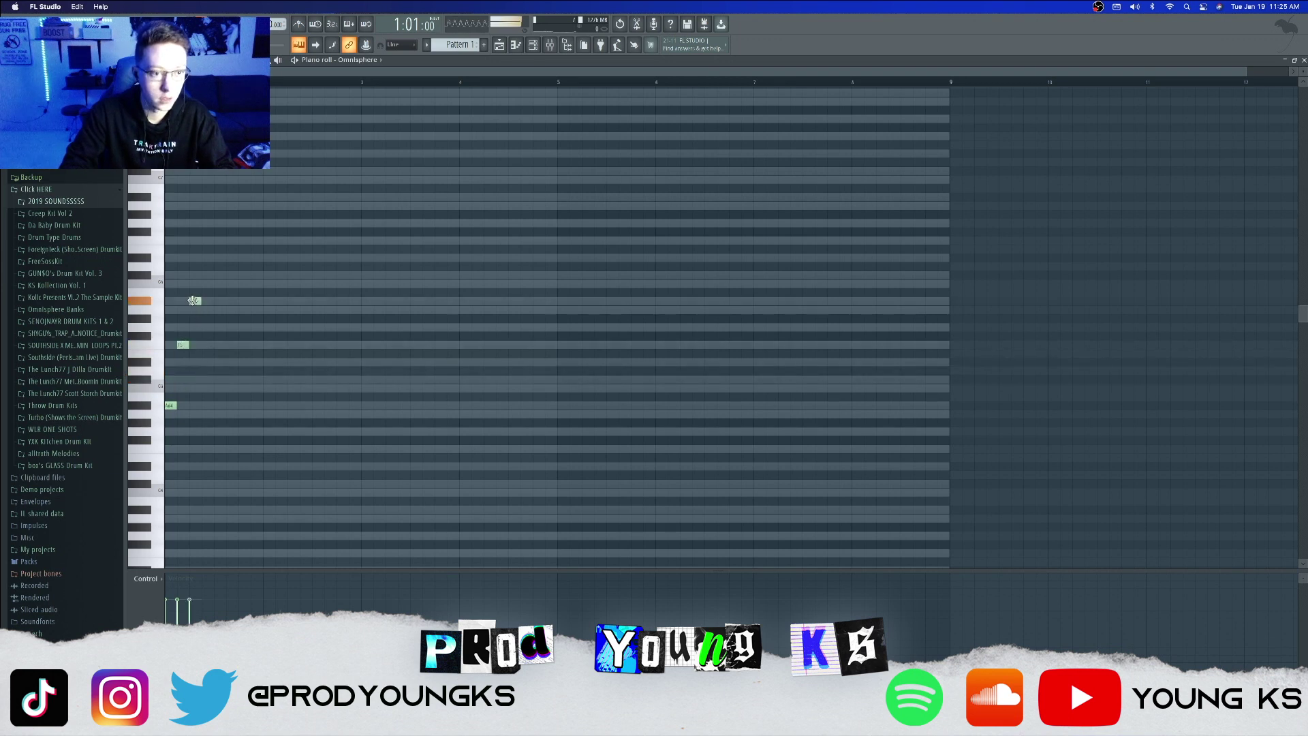
{"action": "key", "text": "space"}
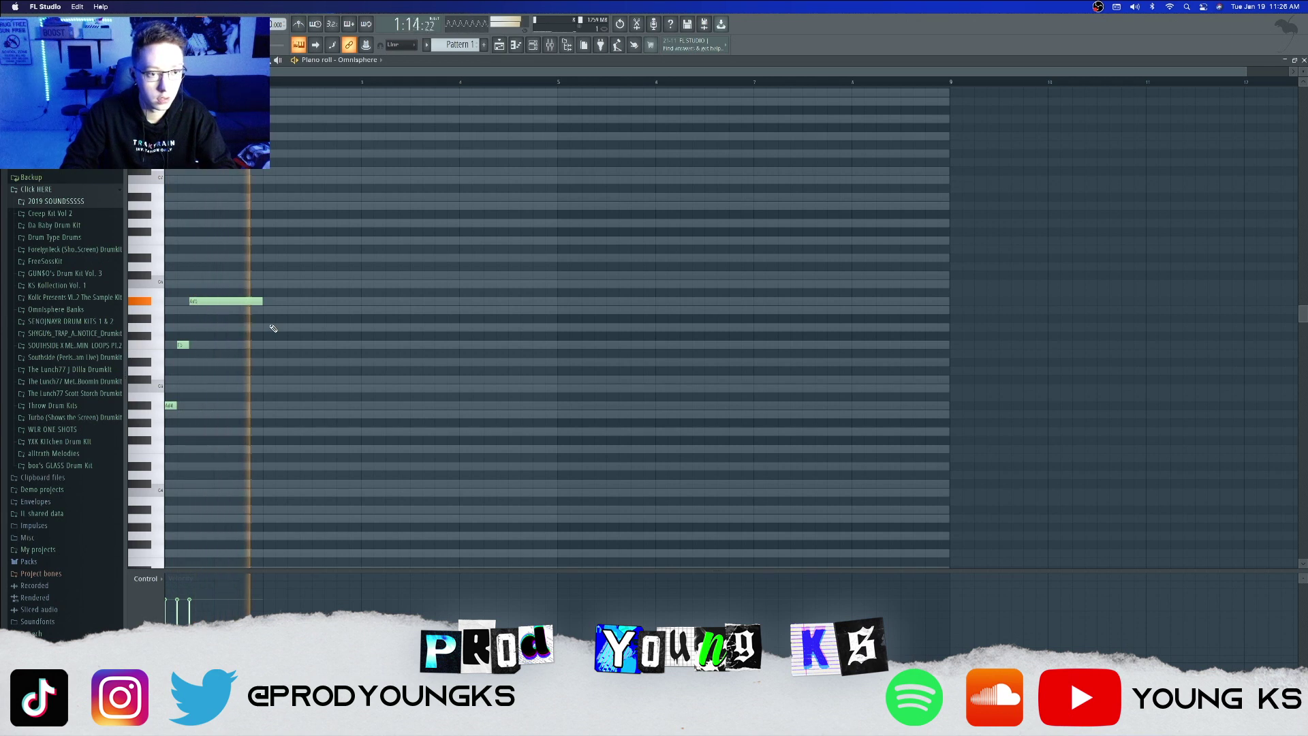
Fill bar 1 with two copies of the motif, setting the first top note to C# and the second to C.
{"action": "scroll", "coordinate": [272, 326], "scroll_direction": "up", "scroll_amount": 2}
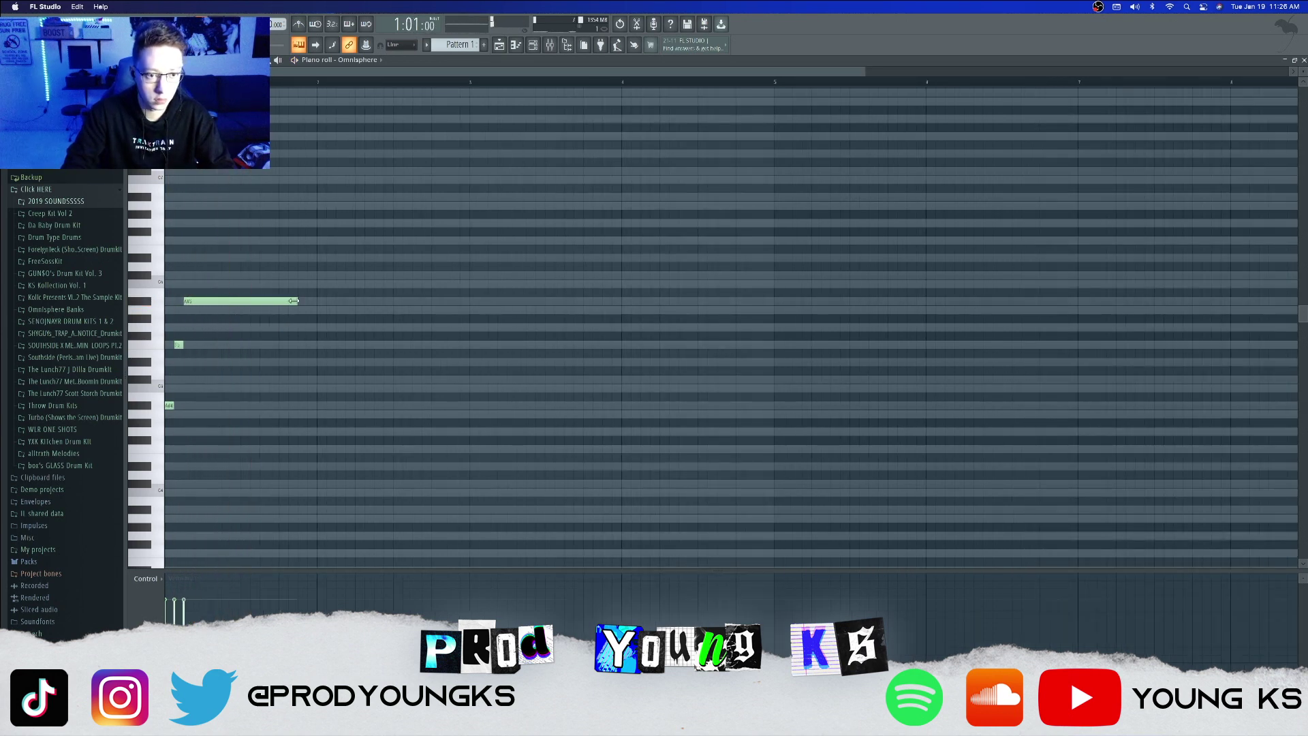
{"action": "key", "text": "ctrl+b"}
{"action": "left_click_drag", "start_coordinate": [214, 301], "coordinate": [267, 275]}
{"action": "key", "text": "space"}
{"action": "key", "text": "space"}
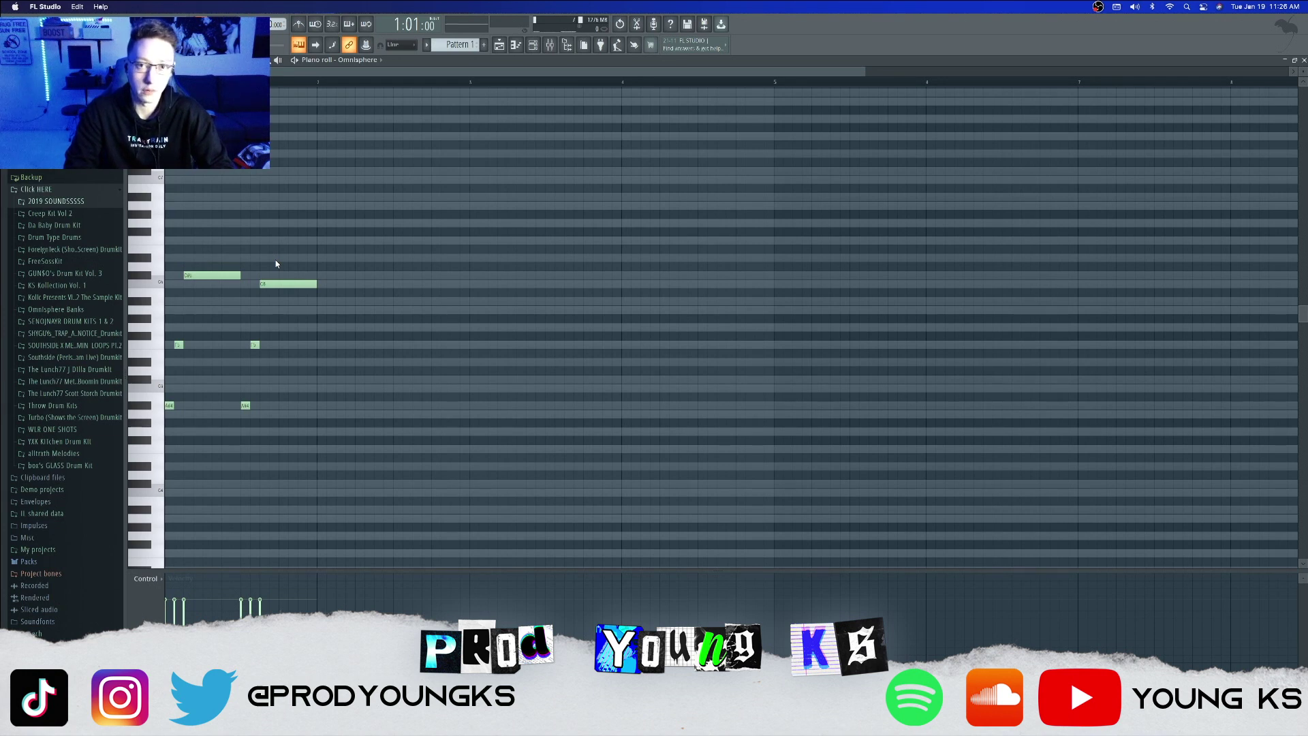
{"action": "key", "text": "space"}
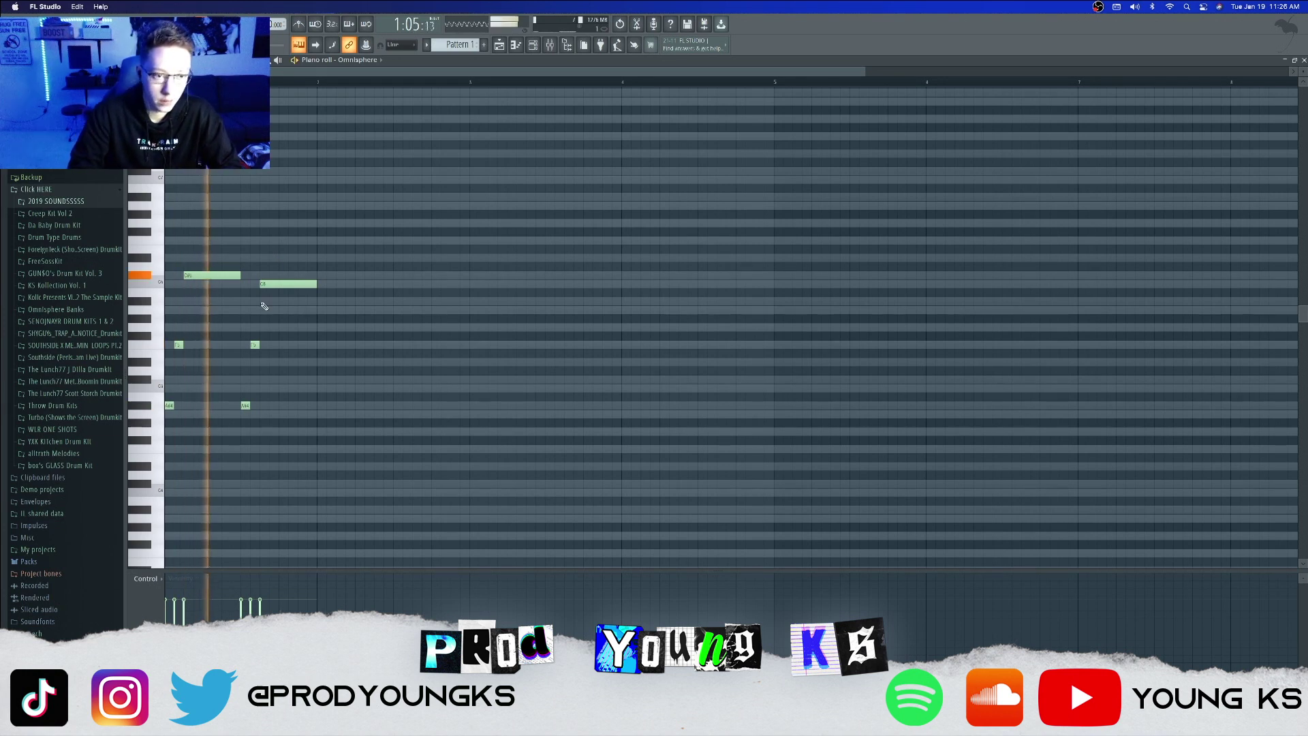
{"action": "key", "text": "space"}
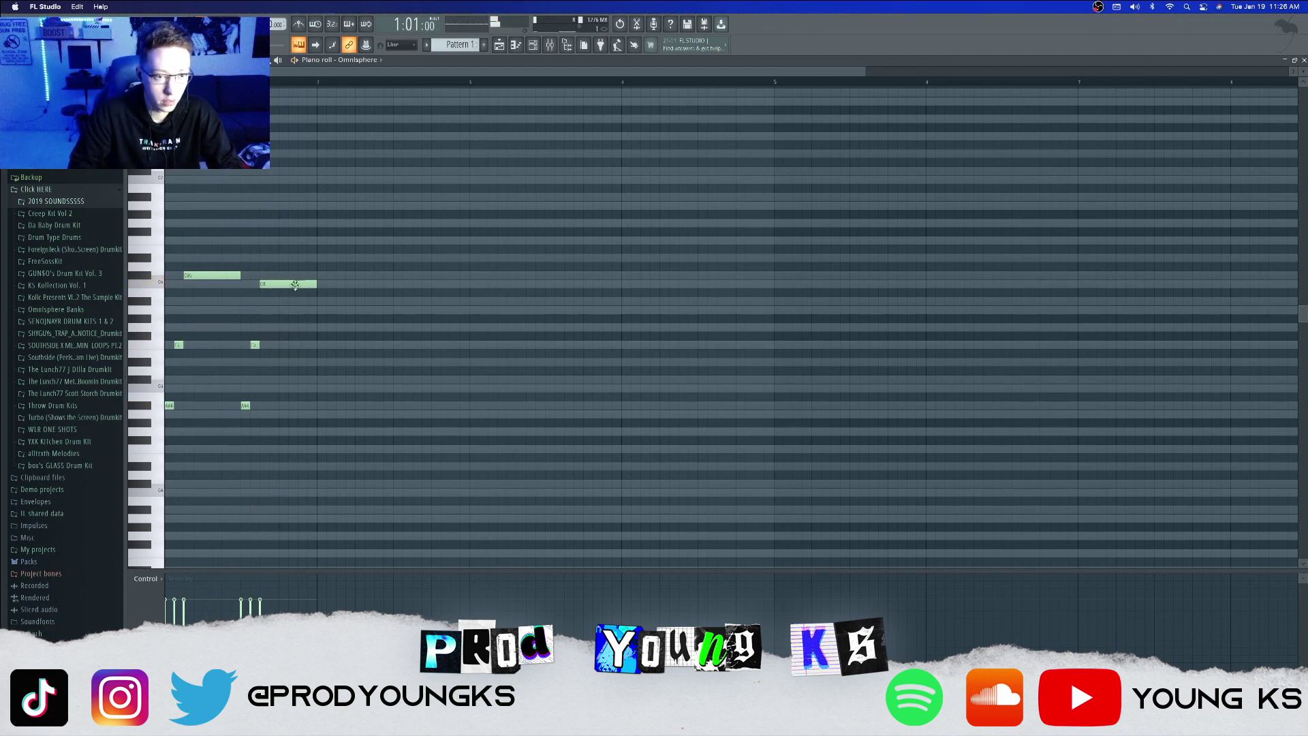
Duplicate the one-bar phrase into bar 2 and play it back.
{"action": "key", "text": "ctrl+b"}
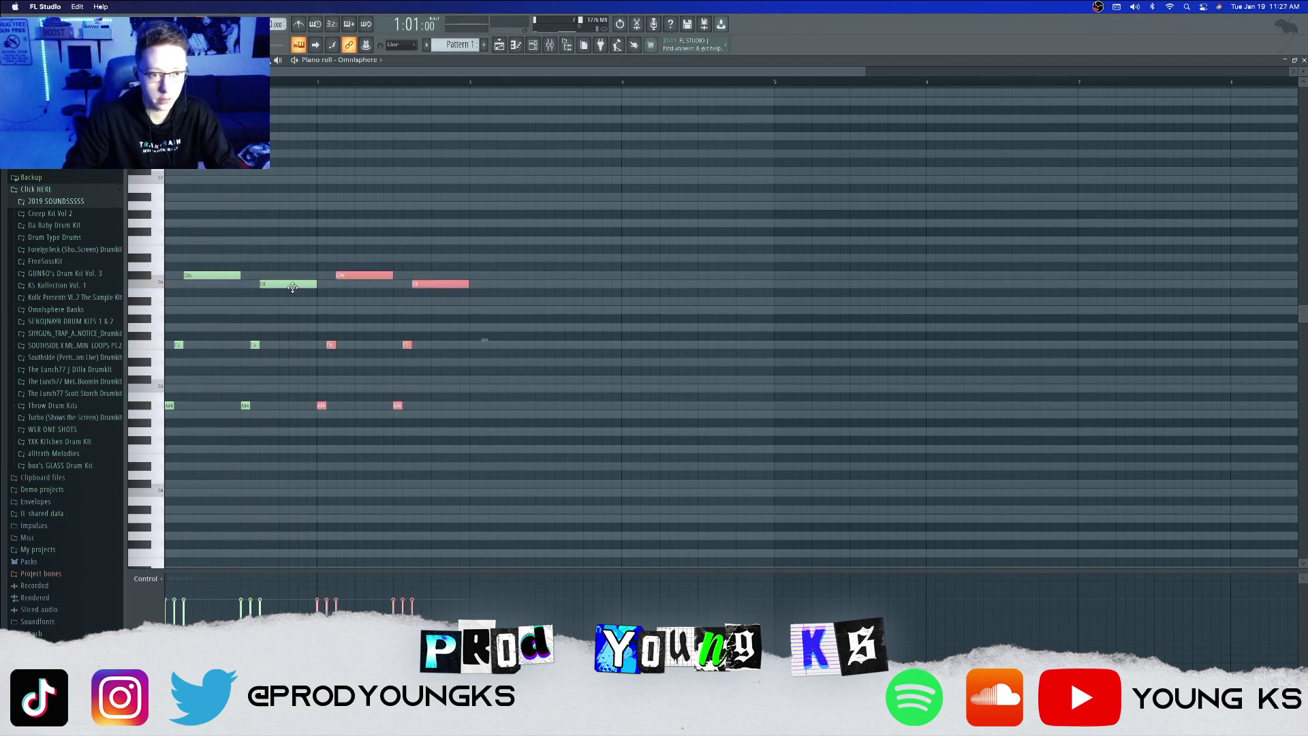
{"action": "key", "text": "space"}
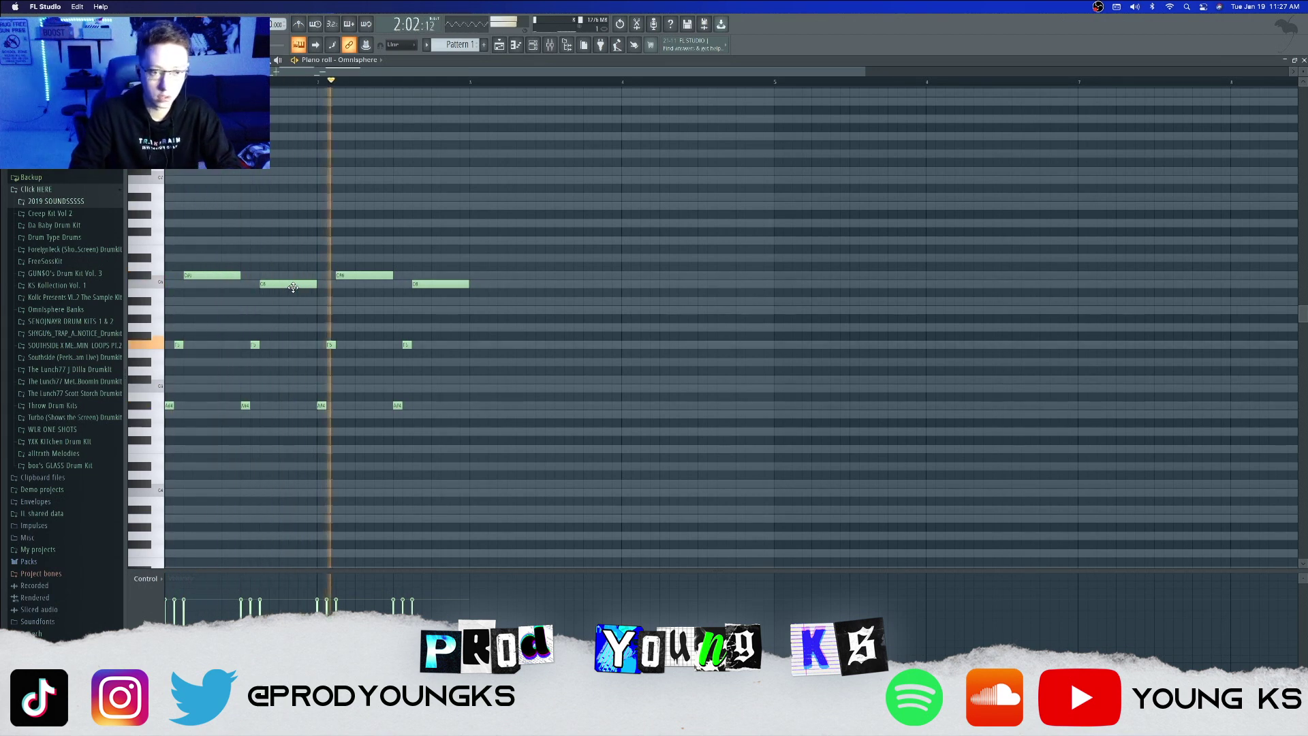
{"action": "key", "text": "space"}
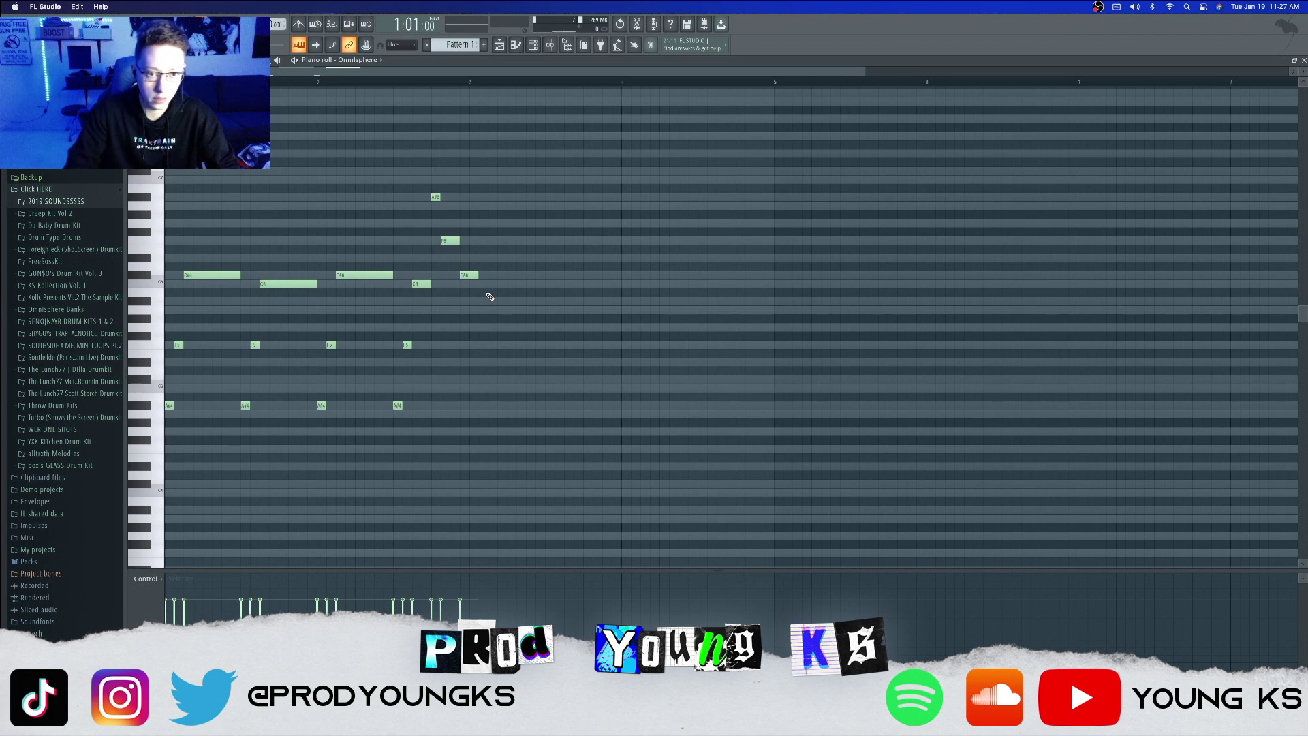
Tighten the descending A#, F, C# run at the end of bar 2 to finish on the bar line, previewing it.
{"action": "key", "text": "space"}
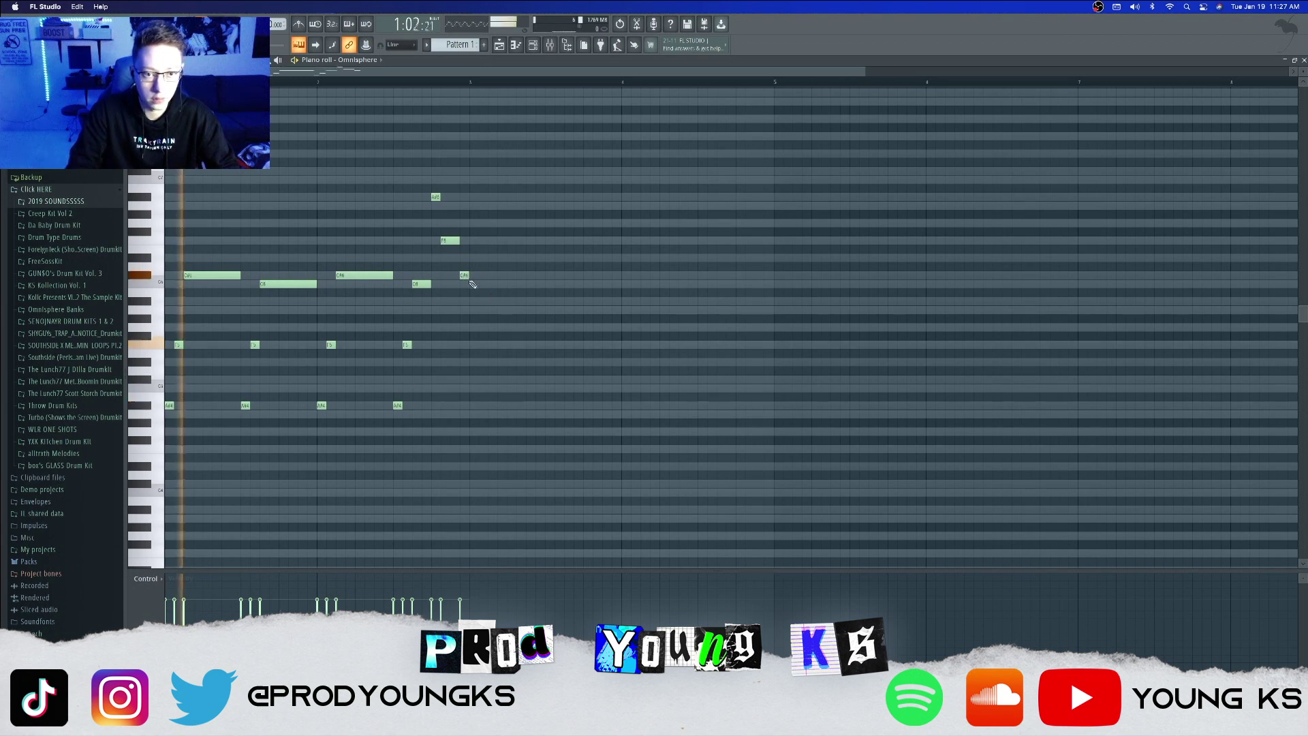
{"action": "key", "text": "space"}
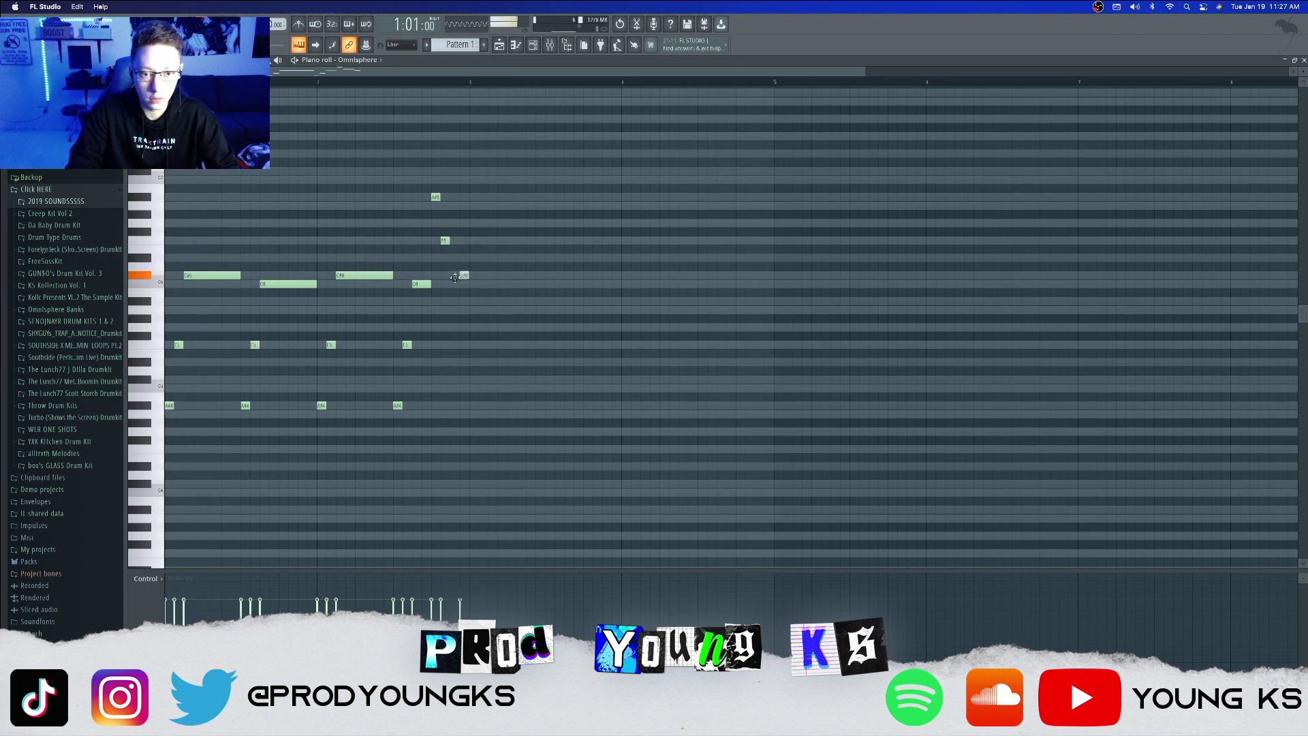
{"action": "key", "text": "space"}
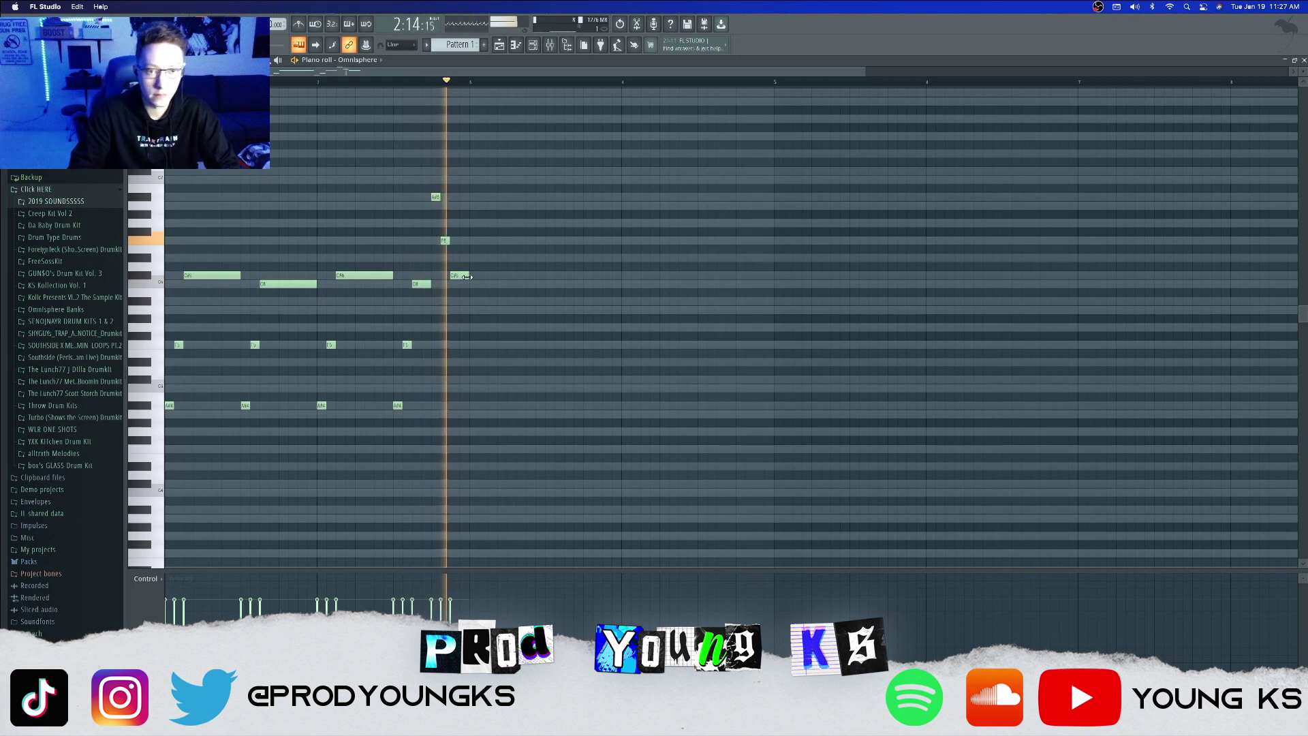
{"action": "key", "text": "space"}
Duplicate the two-bar melody into bars 3 and 4, deselect it and play it back.
{"action": "key", "text": "ctrl+b"}
{"action": "key", "text": "ctrl+d"}
{"action": "key", "text": "space"}
Transpose all the notes in bars 3 and 4 down two semitones and listen to the result.
{"action": "left_click_drag", "start_coordinate": [865, 72], "coordinate": [962, 82]}
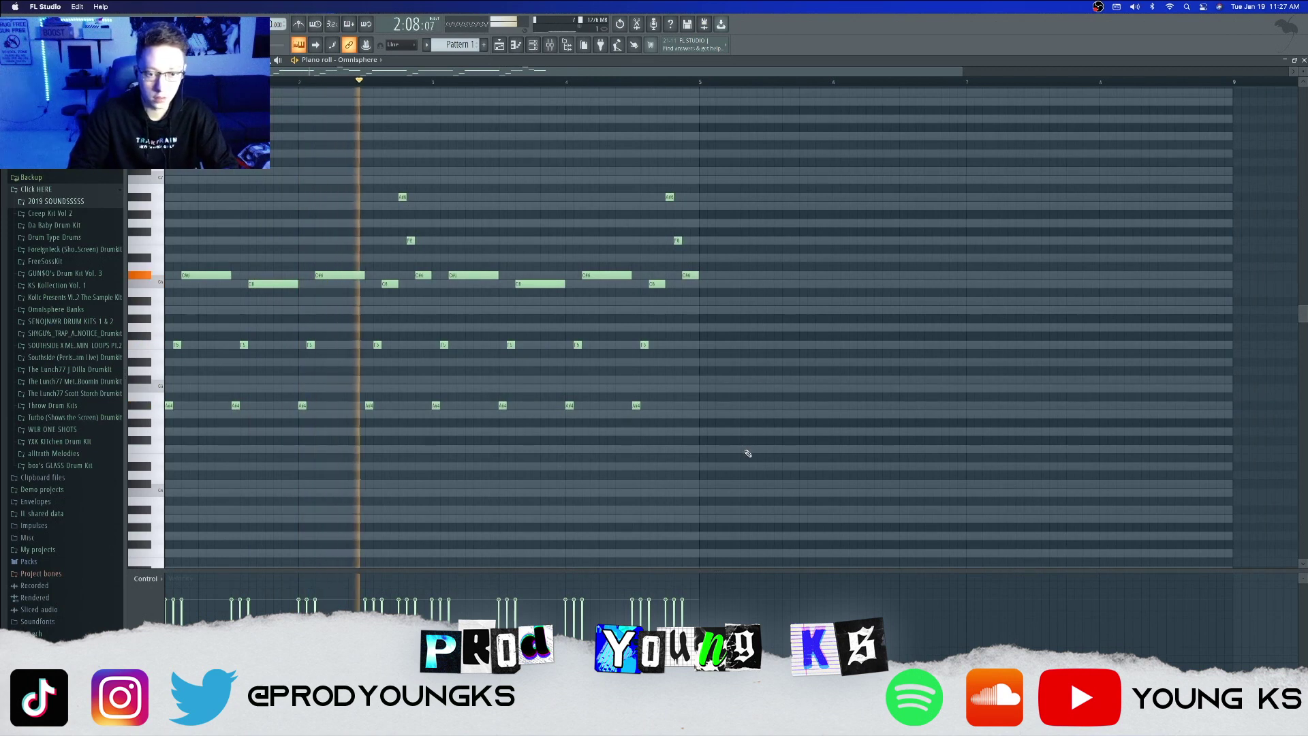
{"action": "left_click_drag", "start_coordinate": [739, 452], "coordinate": [438, 162]}
{"action": "key", "text": "space"}
{"action": "key", "text": "Down"}
{"action": "key", "text": "Down"}
{"action": "key", "text": "space"}
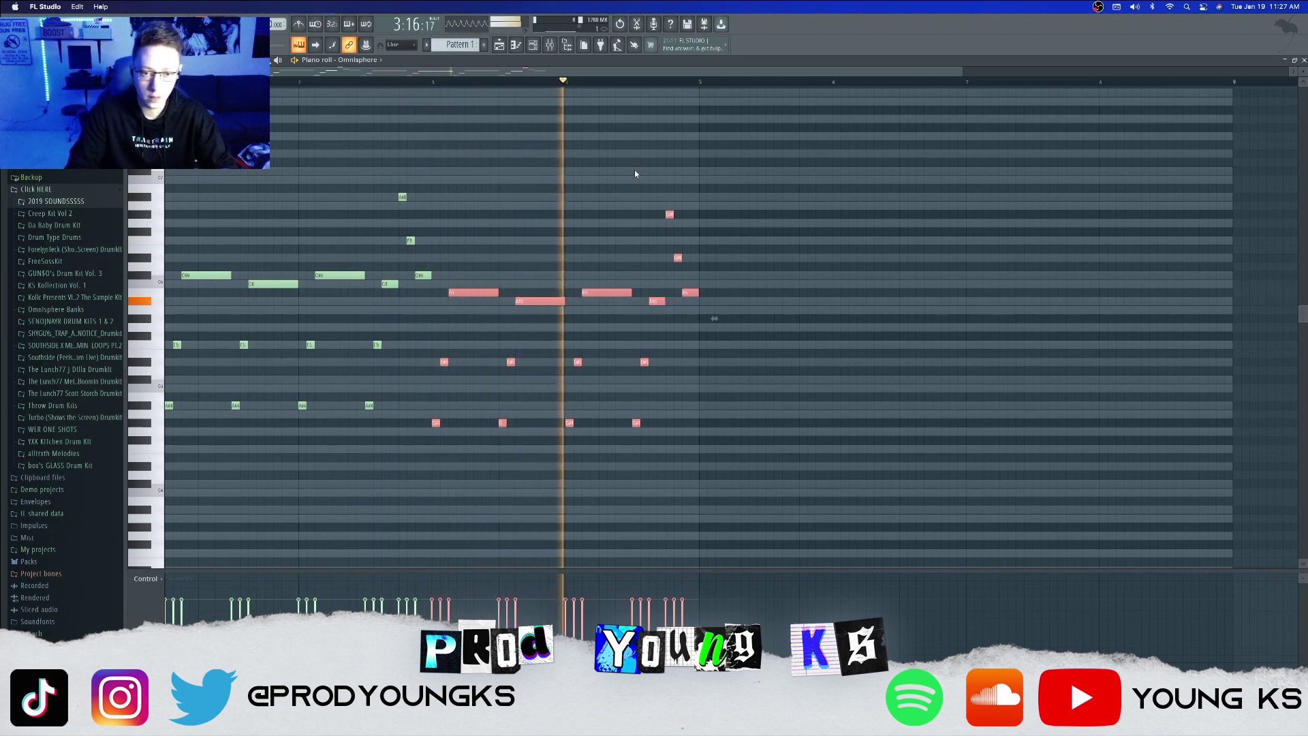
Duplicate the four-bar melody to fill eight bars.
{"action": "key", "text": "super+d"}
{"action": "key", "text": "super+b"}
{"action": "key", "text": "super+d"}
{"action": "key", "text": "space"}
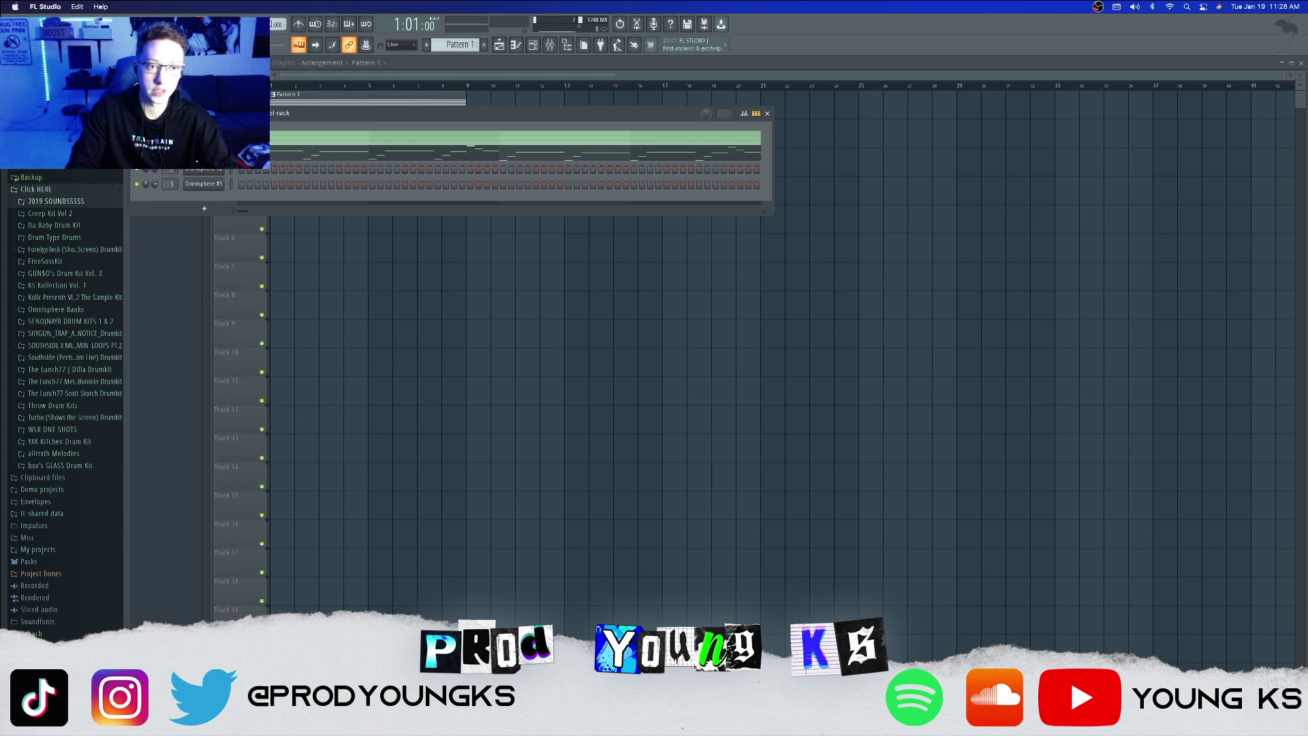
Copy the Omnisphere channel's notes from Pattern 1 and paste them into the Sampler channel in Pattern 2.
{"action": "right_click", "coordinate": [225, 133]}
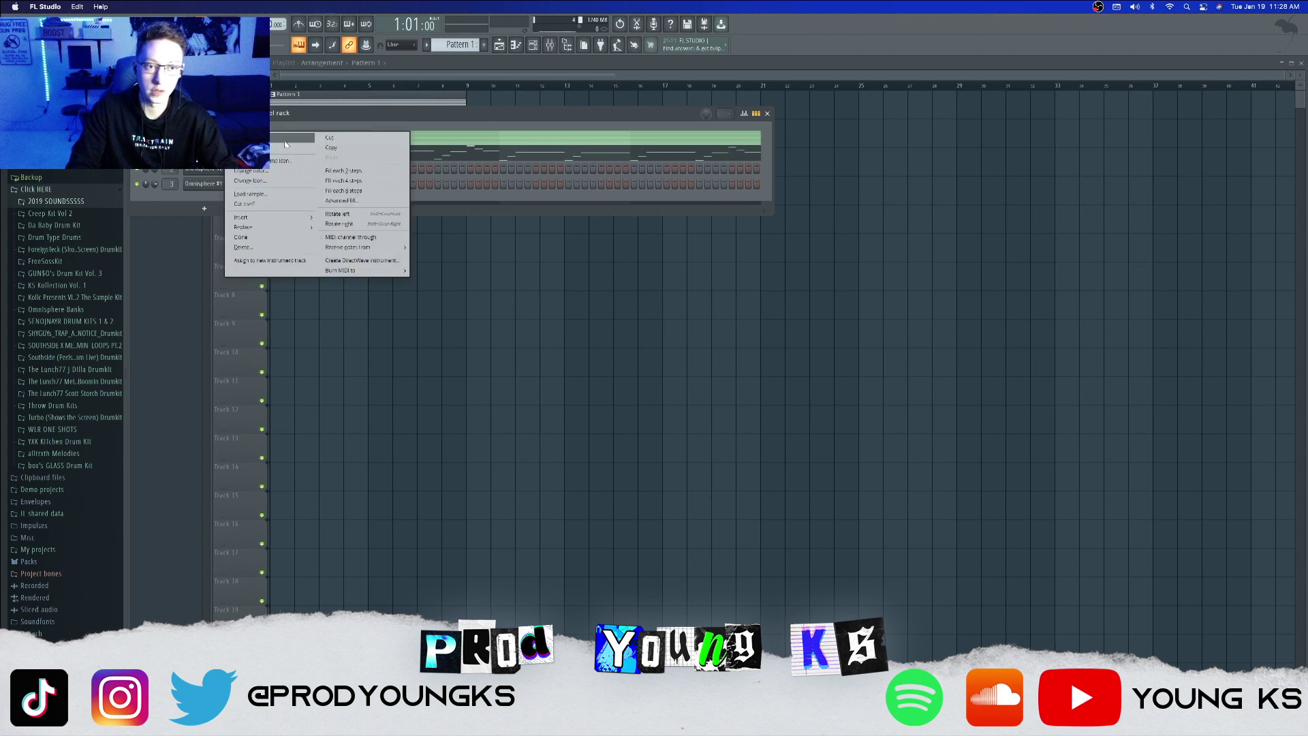
{"action": "left_click", "coordinate": [354, 148]}
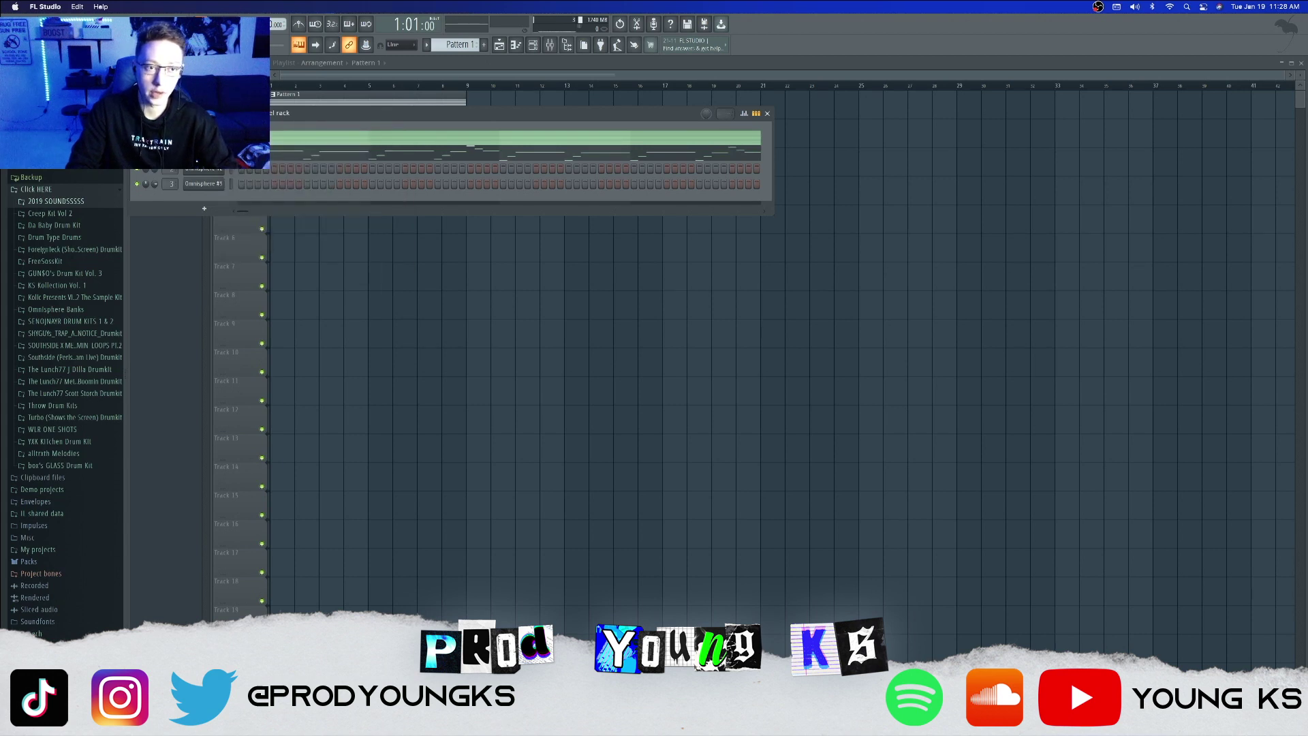
{"action": "right_click", "coordinate": [225, 148]}
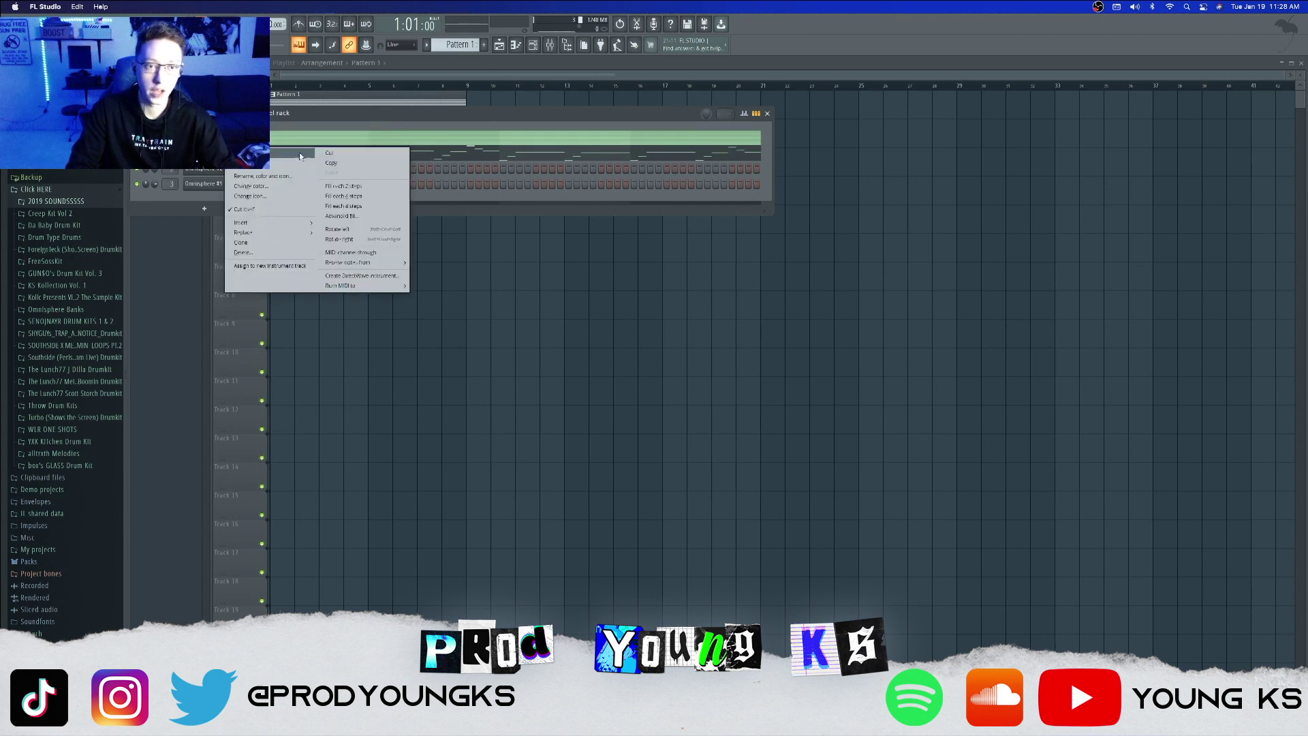
{"action": "left_click", "coordinate": [336, 154]}
{"action": "scroll", "coordinate": [459, 43], "scroll_direction": "down", "scroll_amount": 1}
{"action": "right_click", "coordinate": [226, 138]}
{"action": "left_click", "coordinate": [346, 161]}
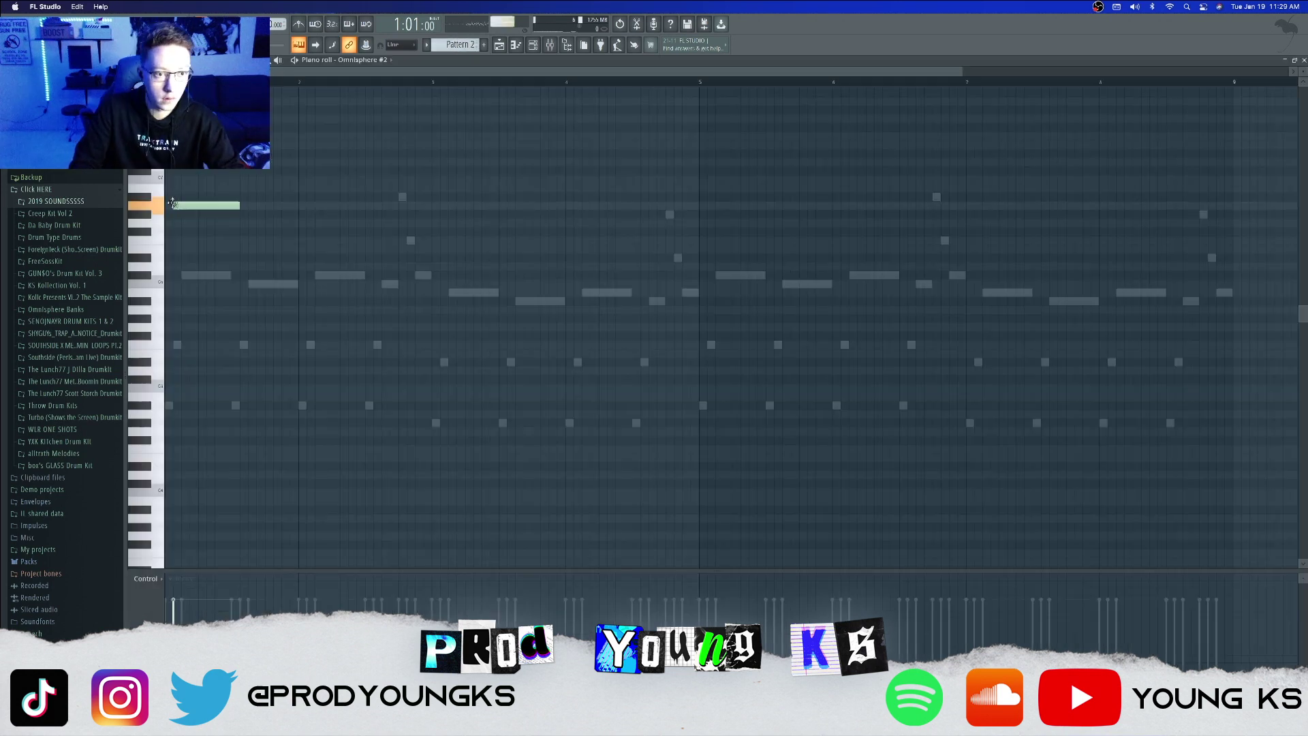
Place two A# notes an octave apart at the start of the Omnisphere #2 piano roll and preview them.
{"action": "left_click_drag", "start_coordinate": [177, 205], "coordinate": [169, 197]}
{"action": "key", "text": "space"}
{"action": "key", "text": "space"}
{"action": "left_click", "coordinate": [178, 303]}
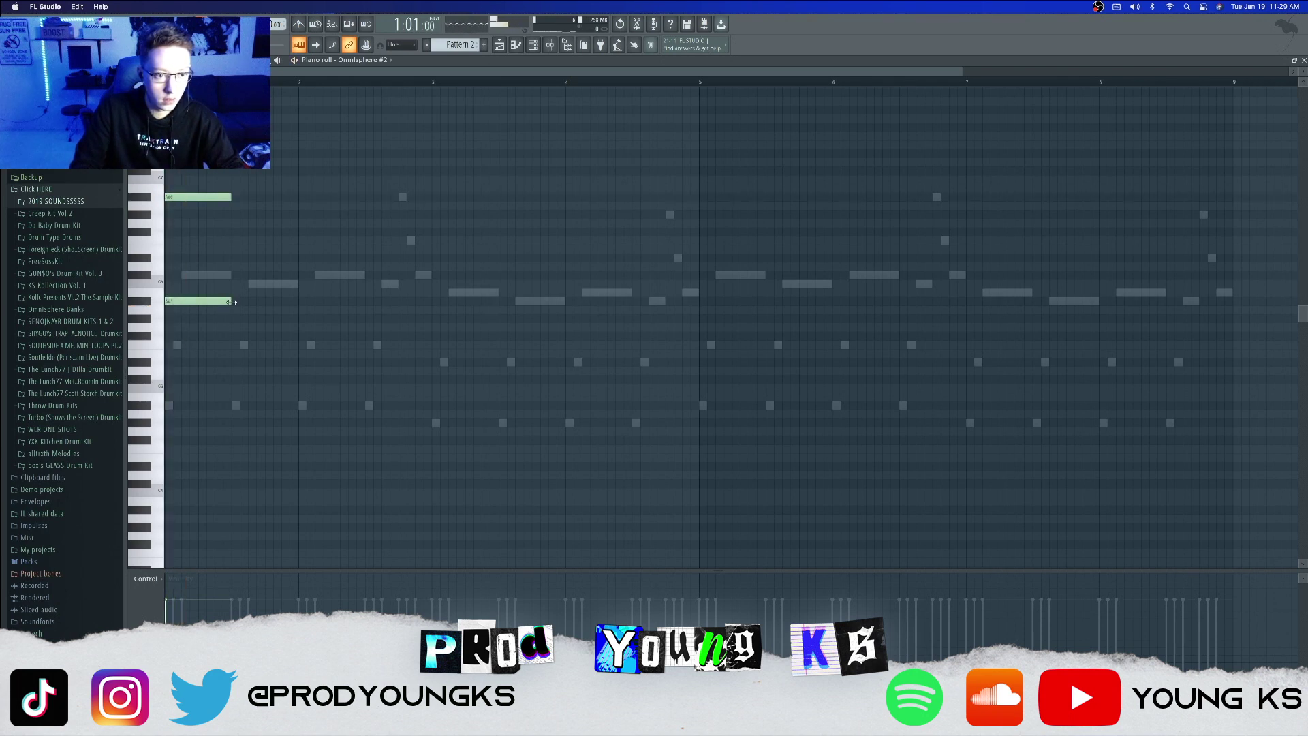
{"action": "key", "text": "space"}
{"action": "key", "text": "space"}
Build a half-bar phrase with a low A# moving to F beneath an A#, C#, F, C# line, and preview it.
{"action": "left_click_drag", "start_coordinate": [196, 406], "coordinate": [216, 406]}
{"action": "left_click_drag", "start_coordinate": [210, 276], "coordinate": [194, 276]}
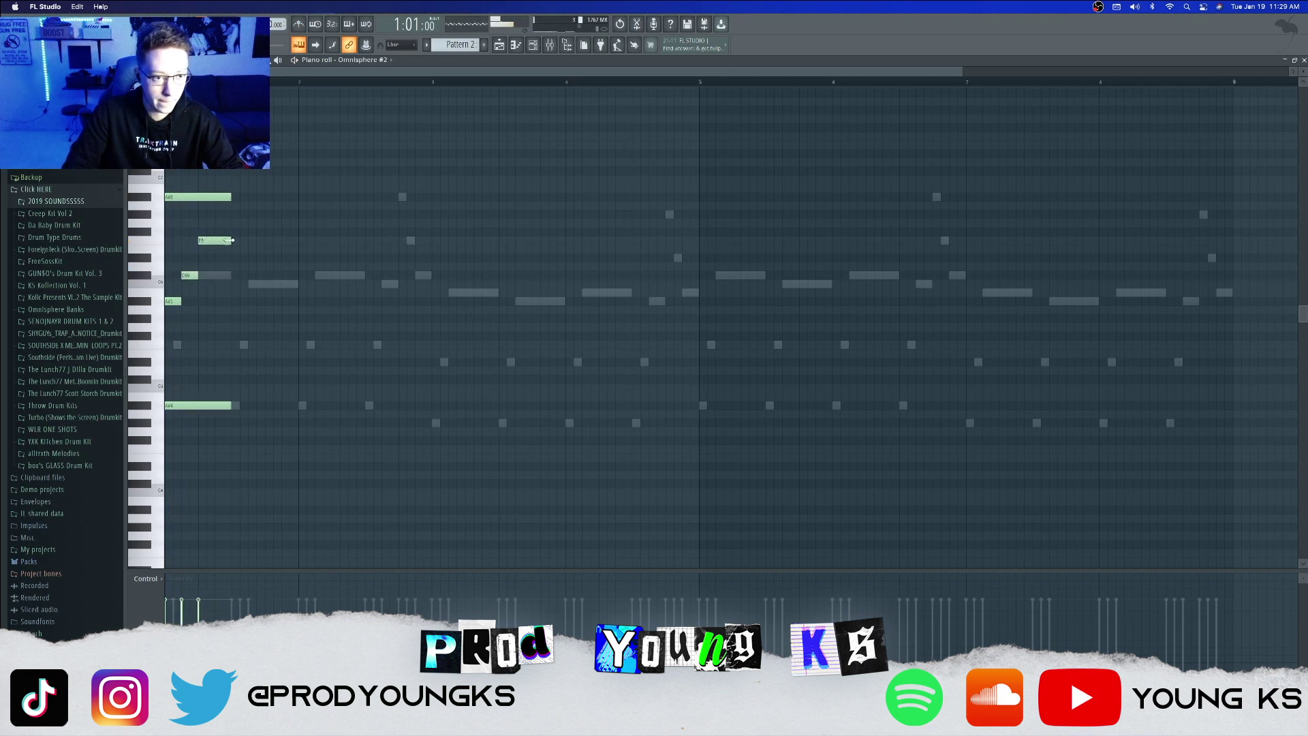
{"action": "left_click_drag", "start_coordinate": [184, 406], "coordinate": [217, 445]}
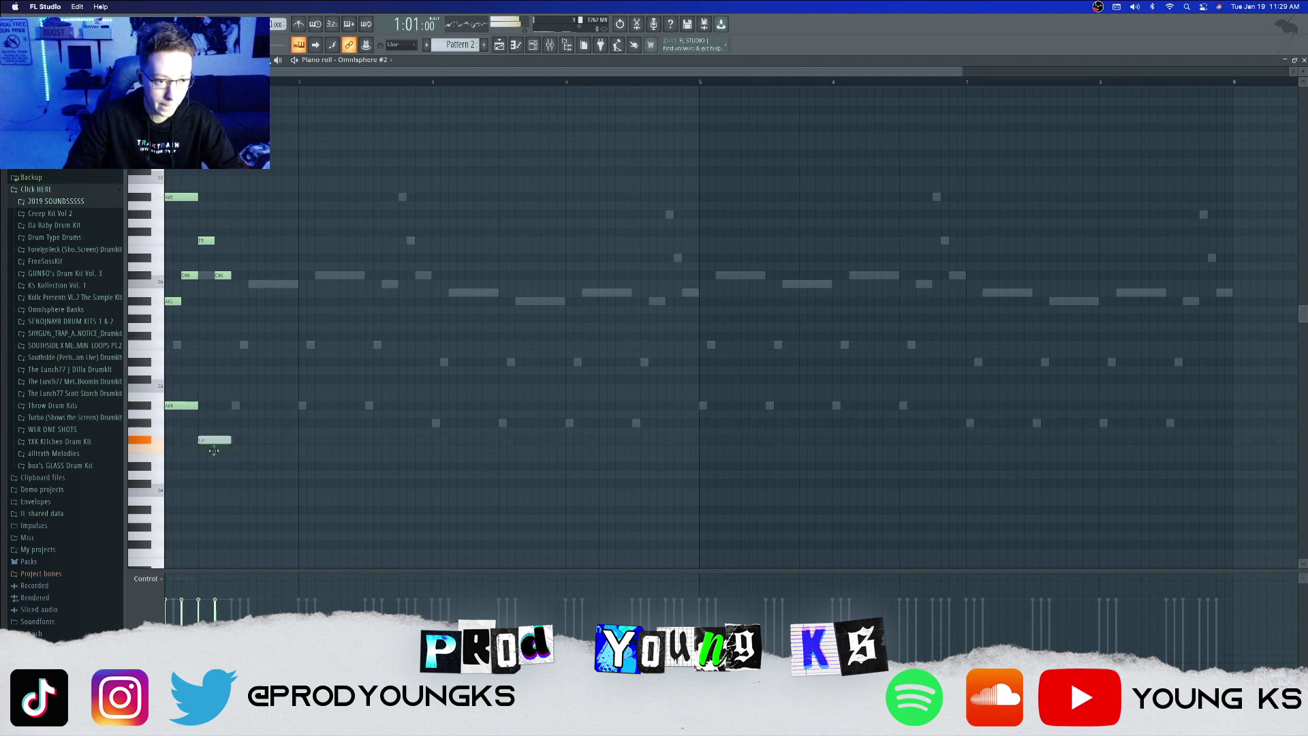
{"action": "key", "text": "space"}
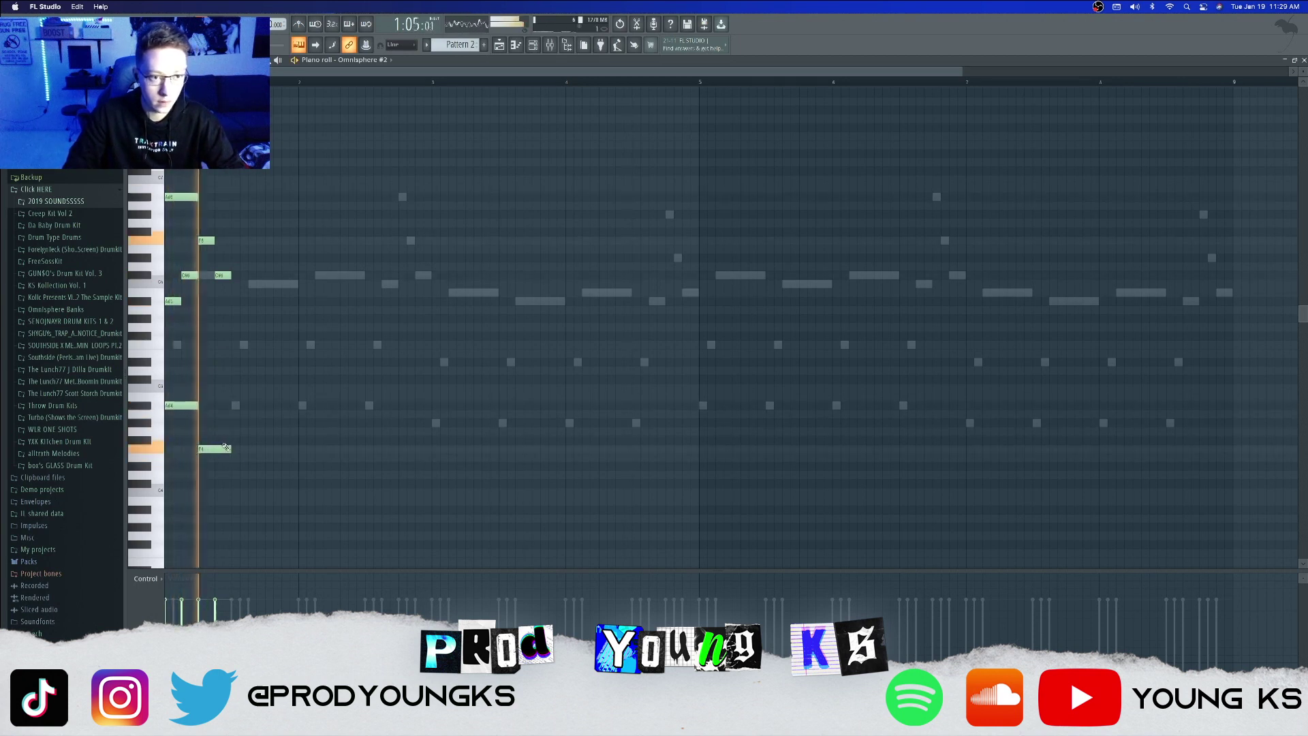
{"action": "key", "text": "space"}
Duplicate the half-bar phrase, lower the copy's final C# to C, and duplicate the full bar into bar 2.
{"action": "key", "text": "ctrl+b"}
{"action": "key", "text": "space"}
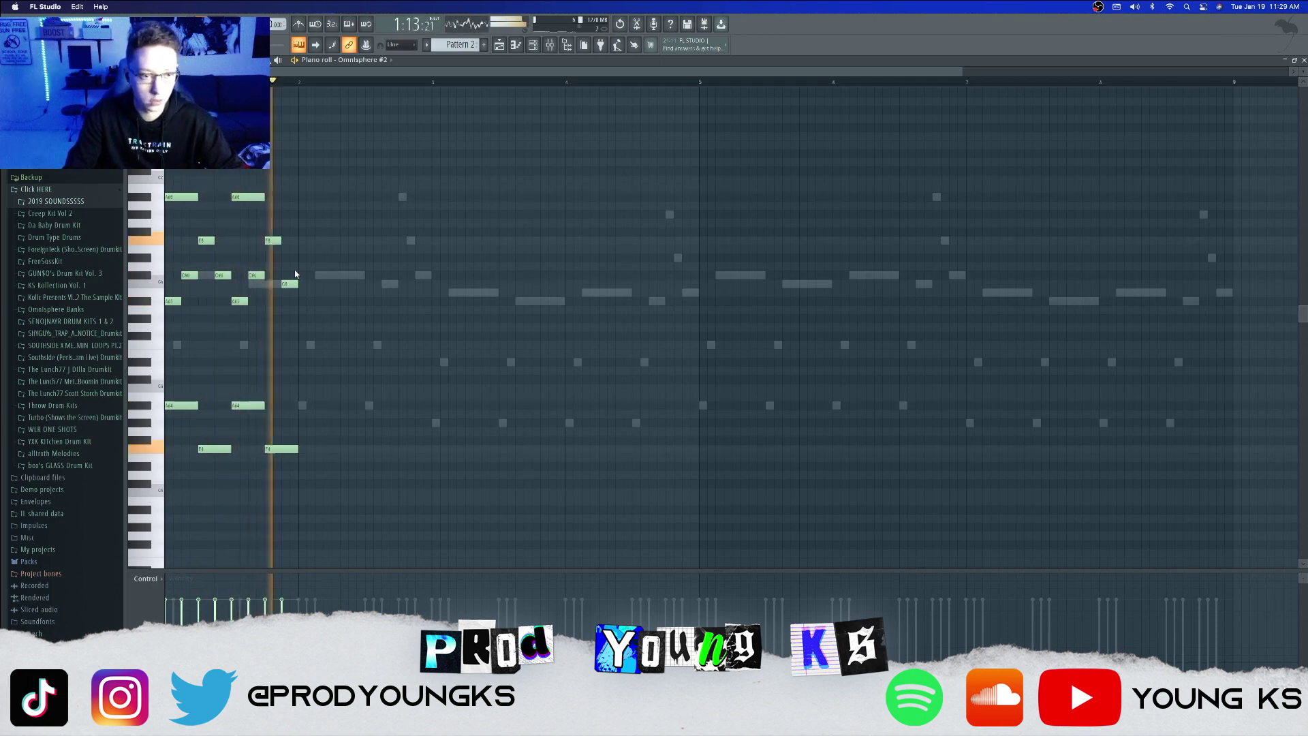
{"action": "key", "text": "space"}
{"action": "key", "text": "ctrl+b"}
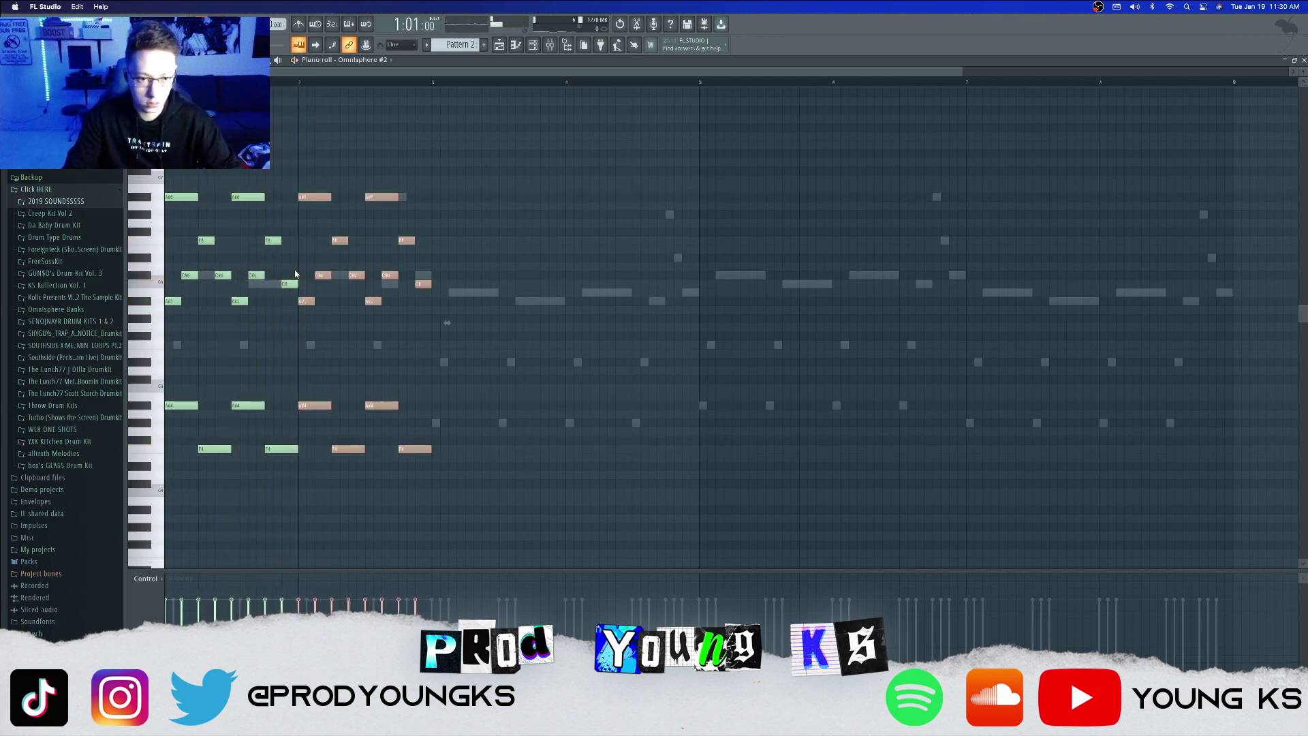
{"action": "key", "text": "space"}
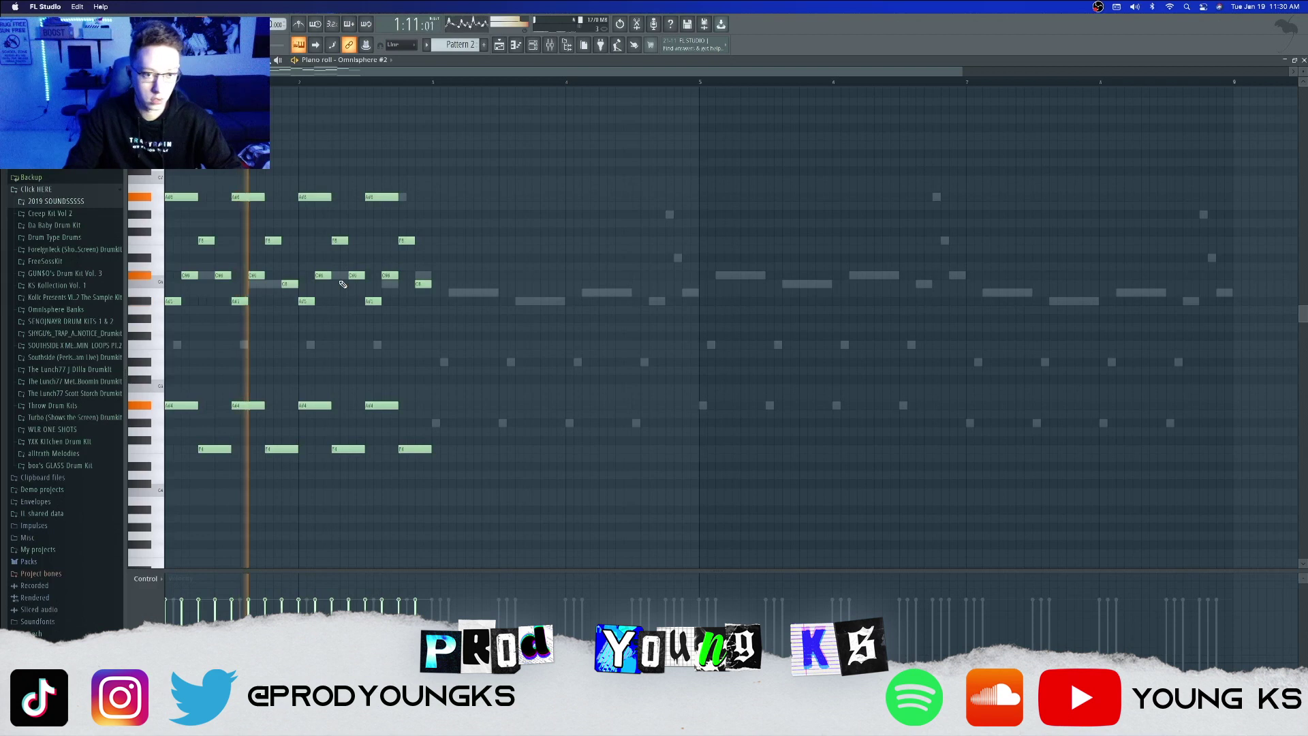
Lower the third C# in each bar to C, and raise the final C of bar 2 back to C#.
{"action": "key", "text": "space"}
{"action": "key", "text": "space"}
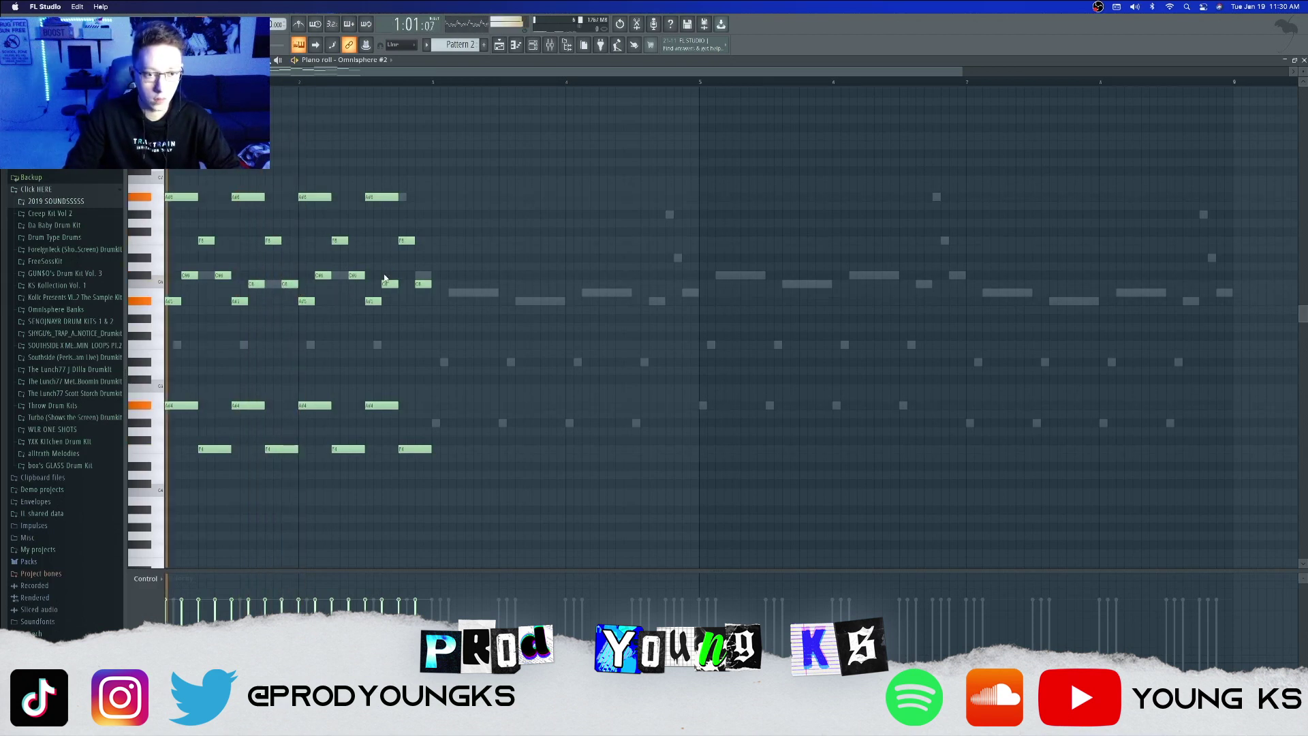
{"action": "key", "text": "super+z"}
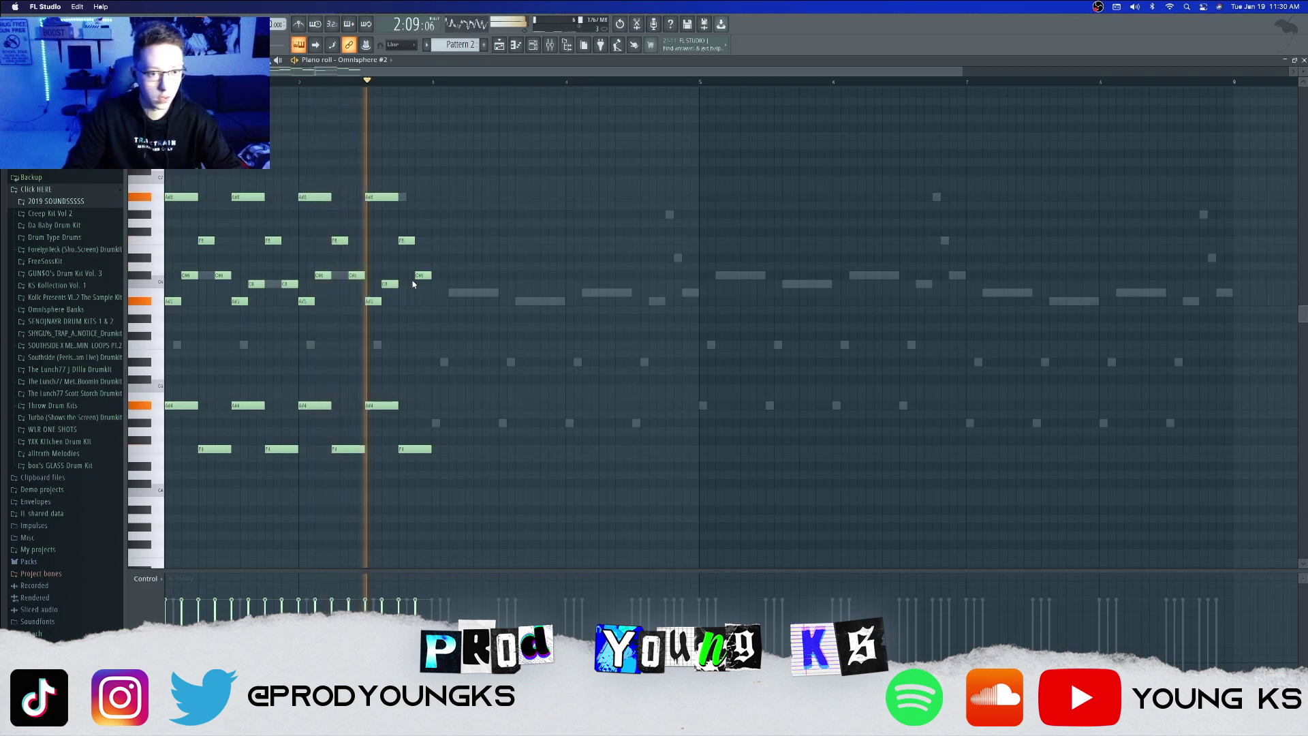
Duplicate the two bars into bars 3 and 4 two semitones lower, and repeat the four-bar phrase through bar 8.
{"action": "key", "text": "space"}
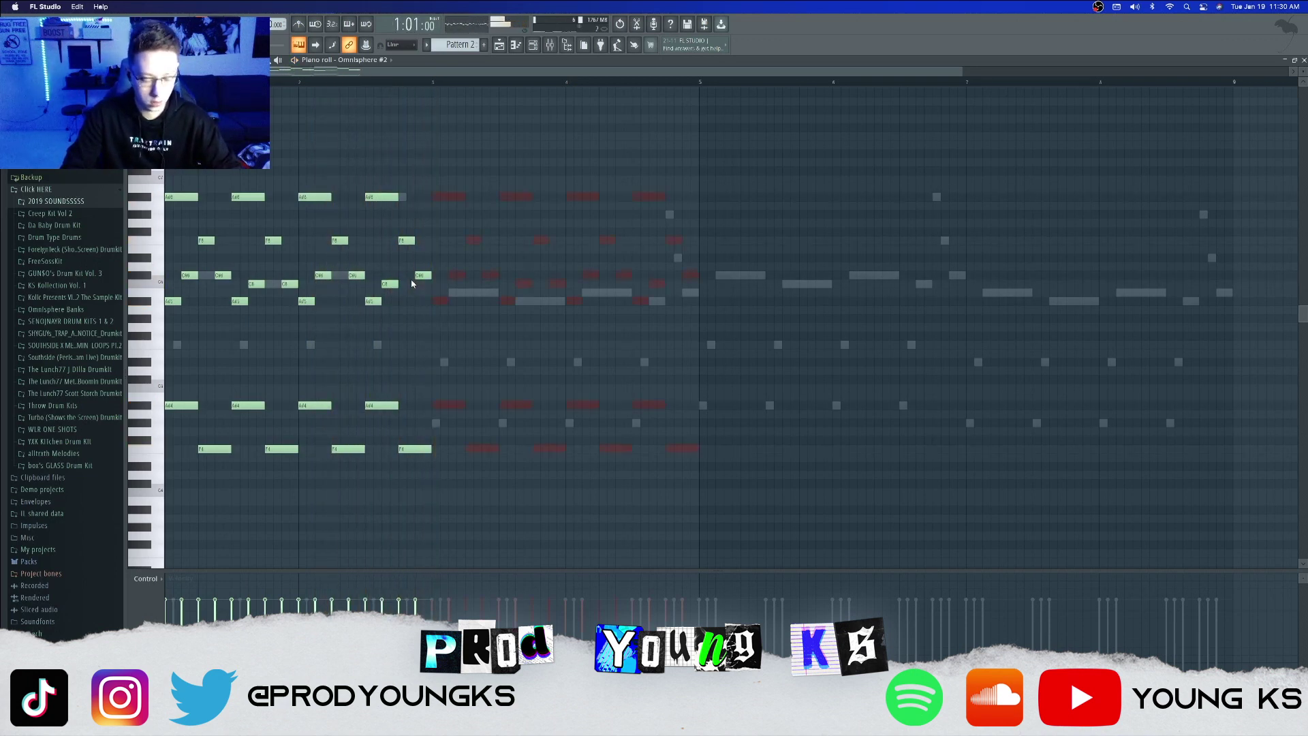
{"action": "key", "text": "space"}
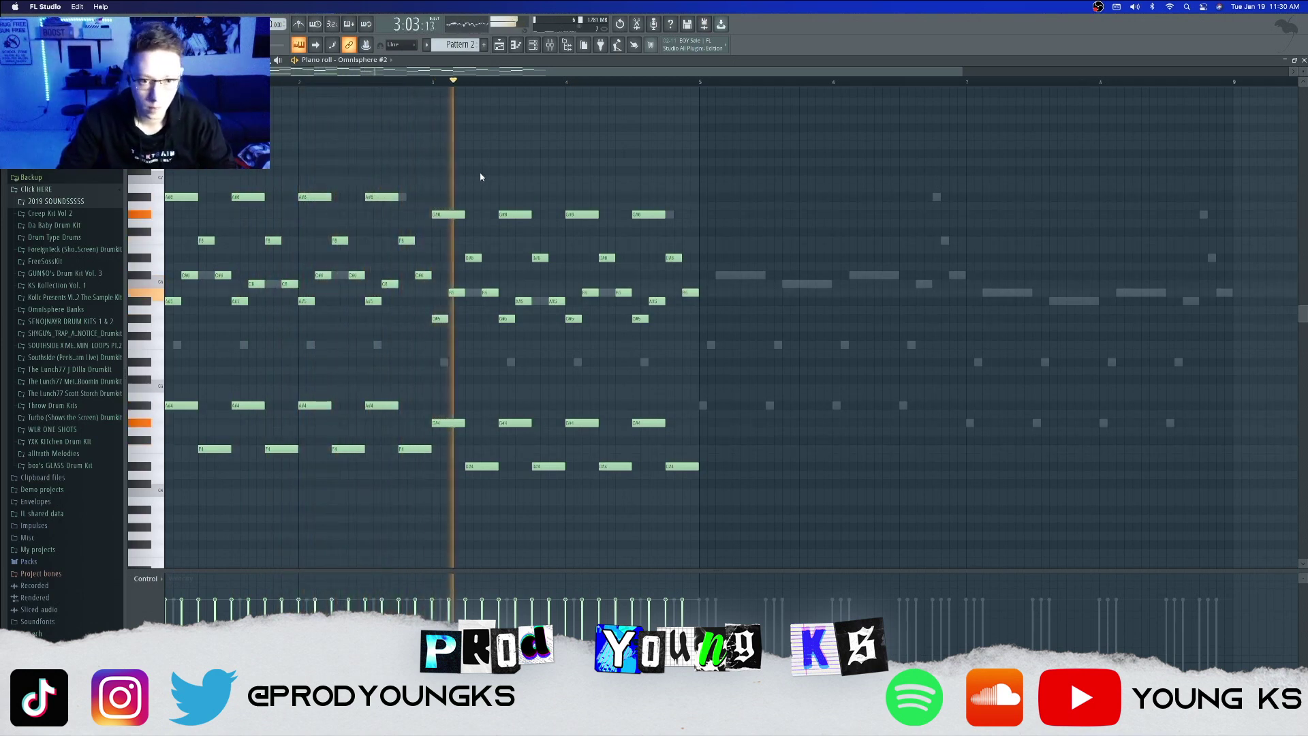
{"action": "key", "text": "ctrl+b"}
{"action": "key", "text": "ctrl+d"}
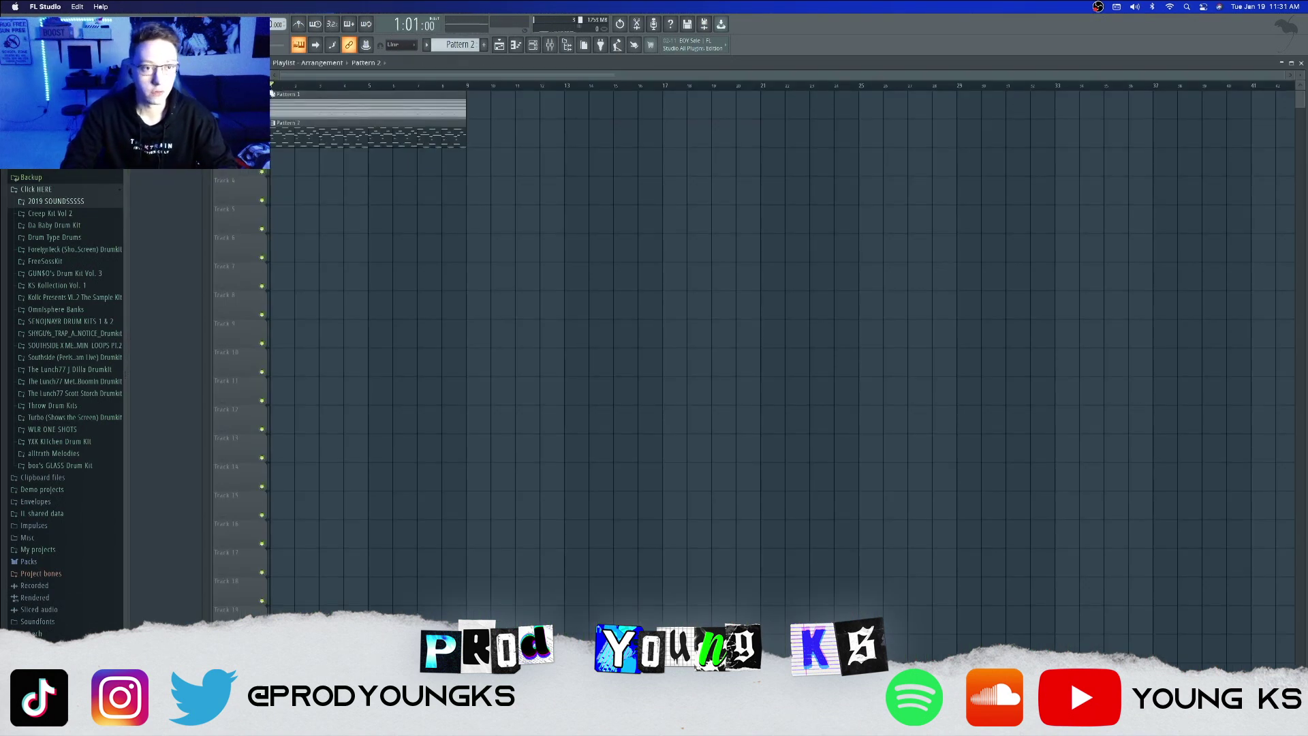
Play the arrangement and slightly lower the first melody track's fader in the mixer.
{"action": "key", "text": "space"}
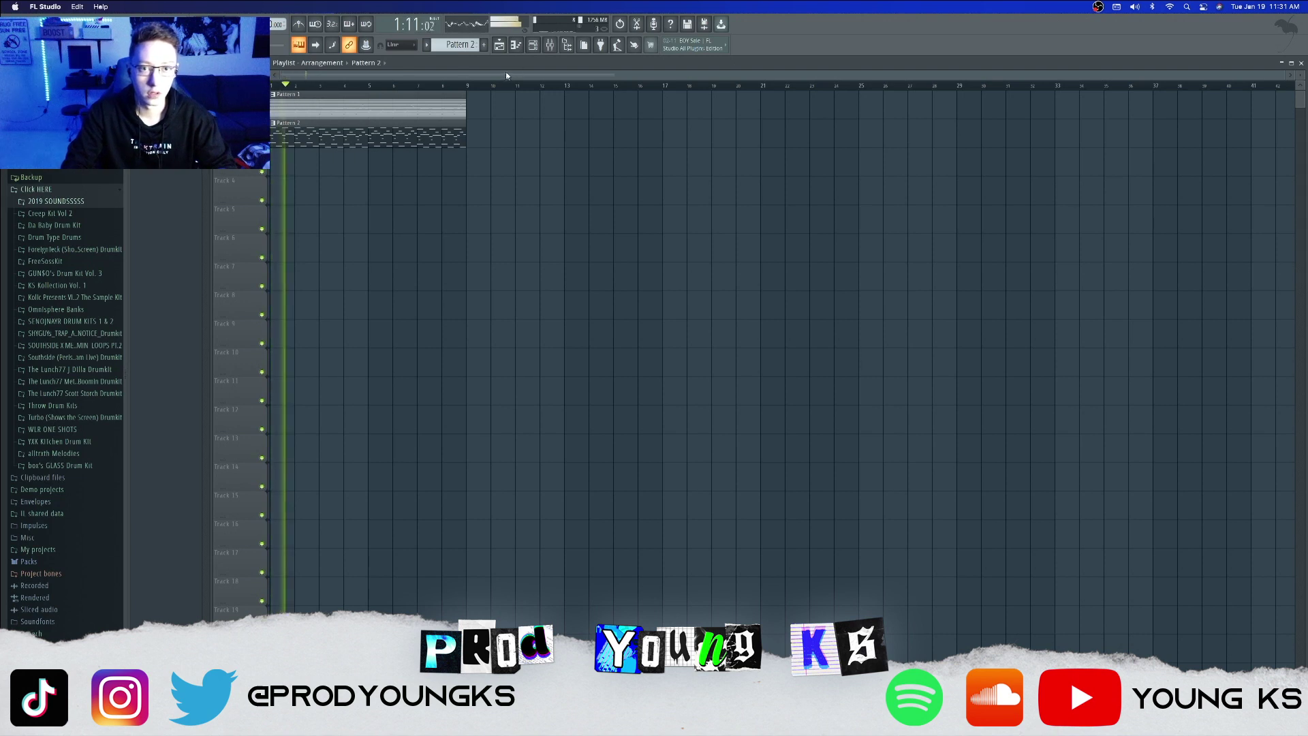
{"action": "left_click", "coordinate": [550, 44]}
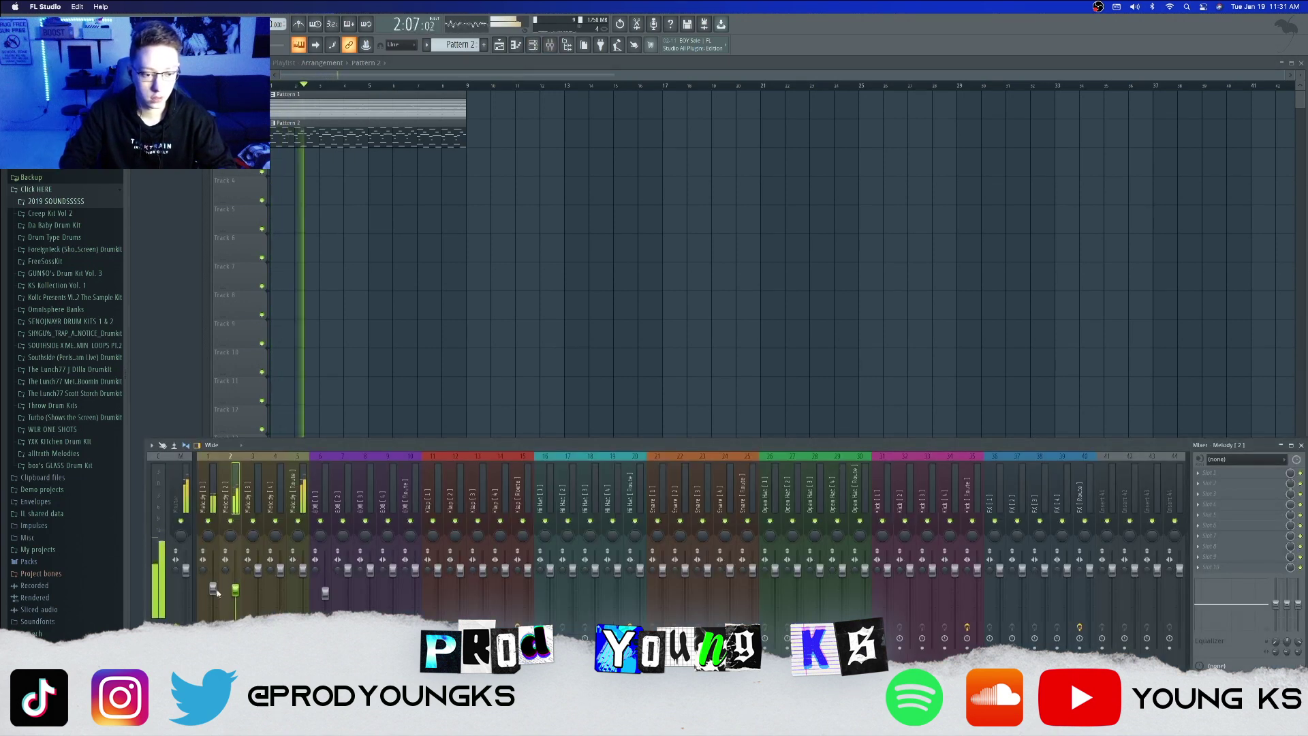
{"action": "left_click_drag", "start_coordinate": [214, 589], "coordinate": [214, 597]}
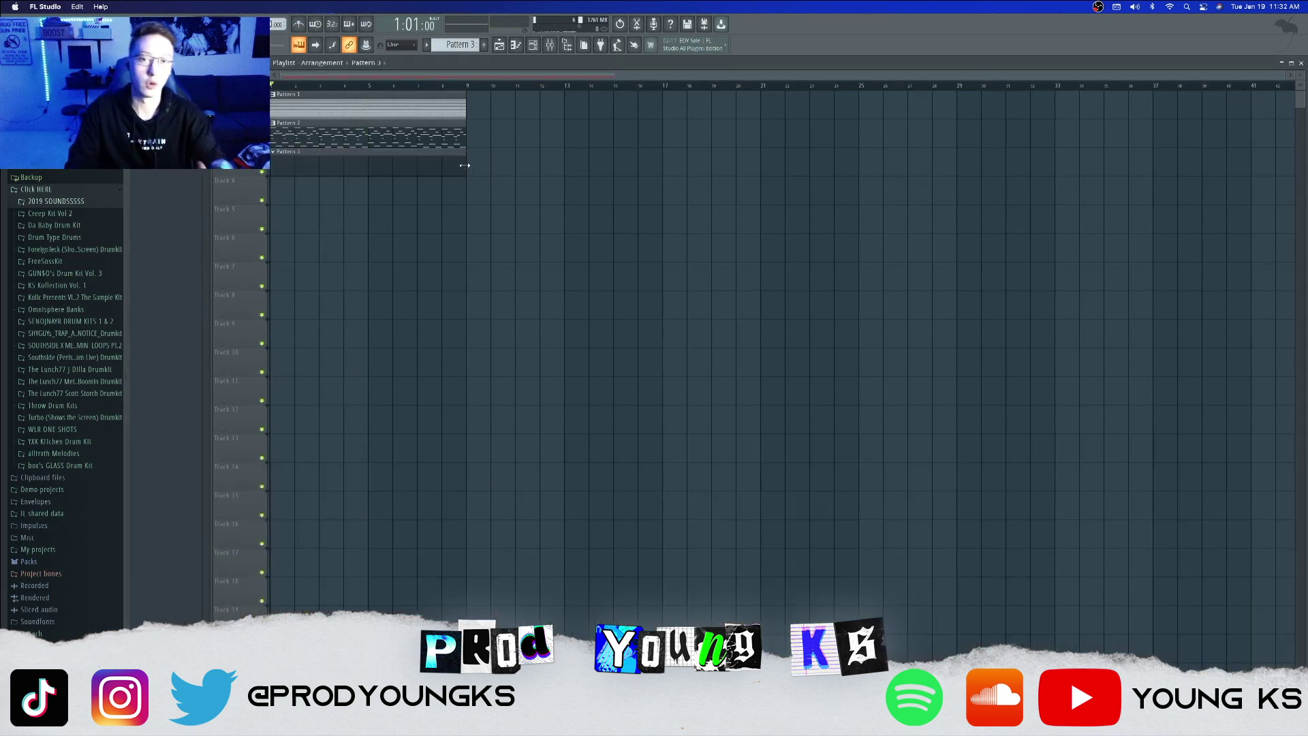
Copy the Omnisphere #2 notes from Pattern 2, paste them into Omnisphere #3 in Pattern 3, and preview them in the piano roll.
{"action": "left_click", "coordinate": [534, 46]}
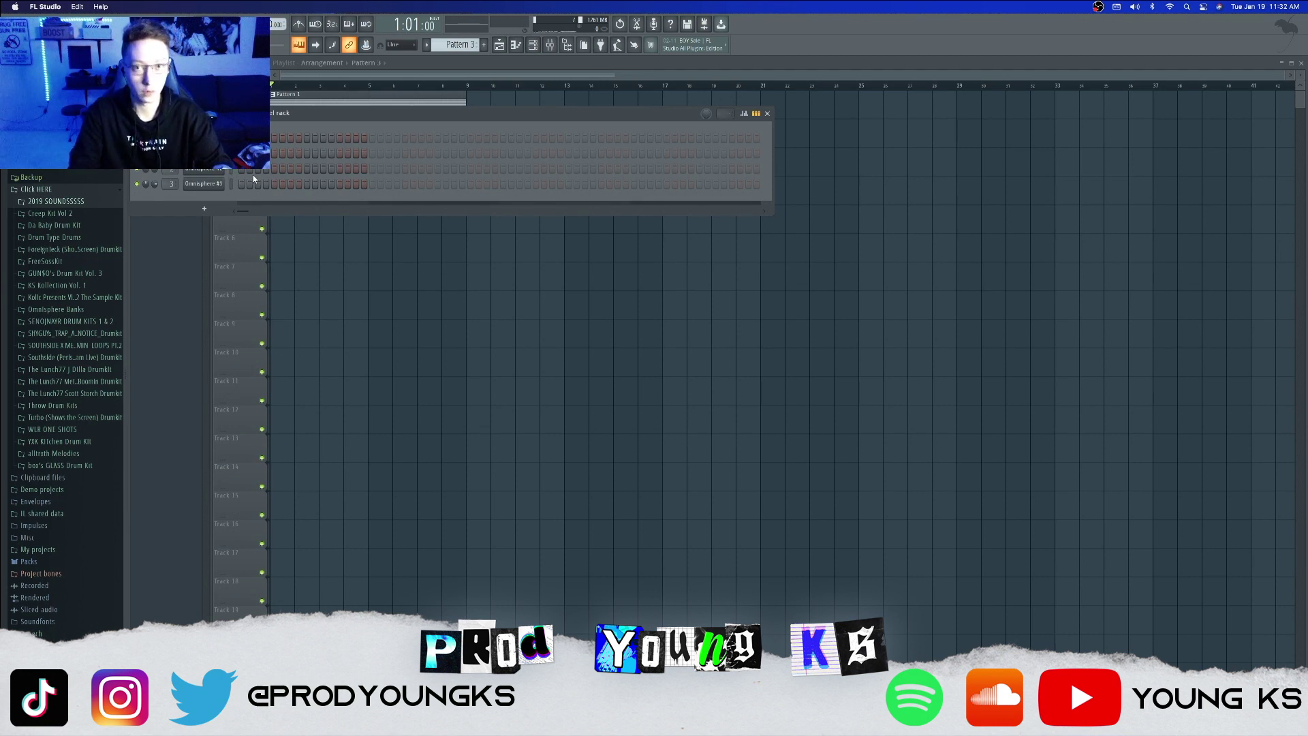
{"action": "key", "text": "KP_Subtract"}
{"action": "right_click", "coordinate": [216, 171]}
{"action": "left_click", "coordinate": [343, 180]}
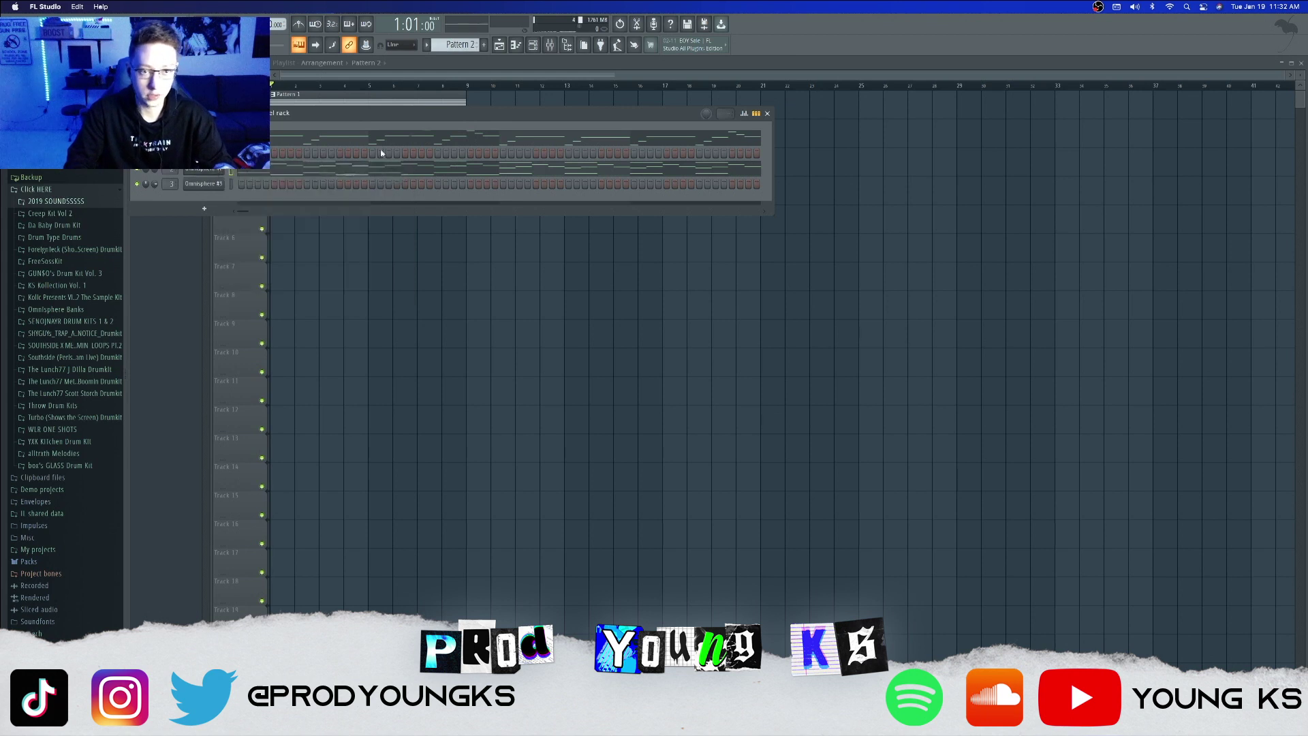
{"action": "scroll", "coordinate": [467, 45], "scroll_direction": "down", "scroll_amount": 1}
{"action": "right_click", "coordinate": [218, 182]}
{"action": "left_click", "coordinate": [359, 199]}
{"action": "key", "text": "F7"}
{"action": "key", "text": "space"}
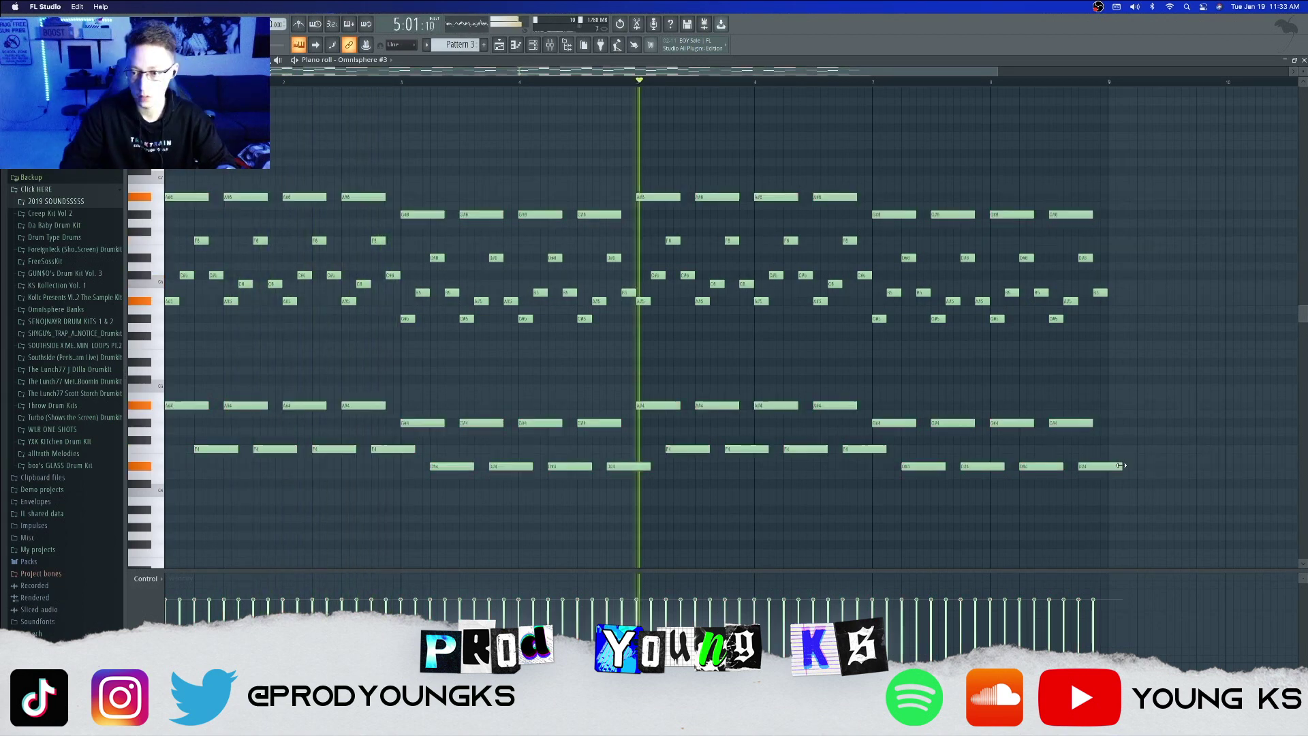
Shorten the lowest notes overrunning the ends of bars 2, 4, 6 and 8 to the bar lines, and close the piano roll.
{"action": "left_click_drag", "start_coordinate": [1123, 466], "coordinate": [1109, 466]}
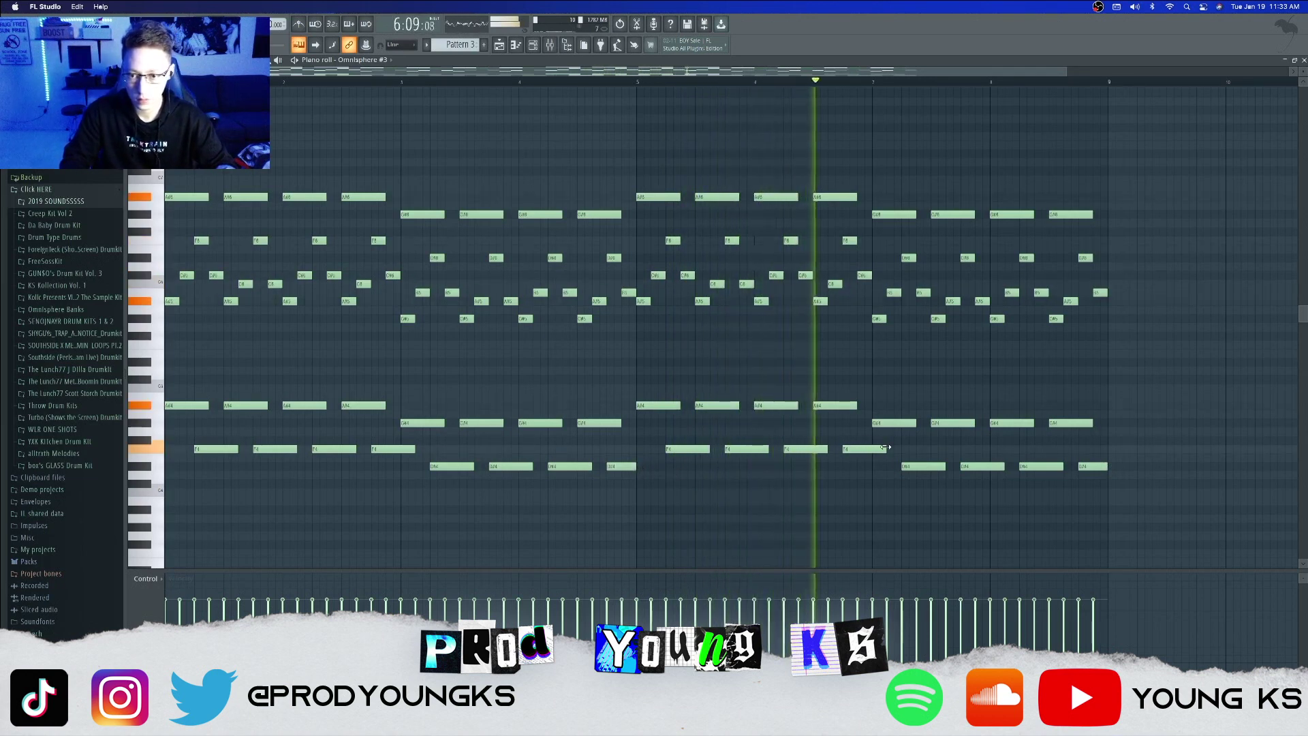
{"action": "left_click_drag", "start_coordinate": [413, 450], "coordinate": [400, 449]}
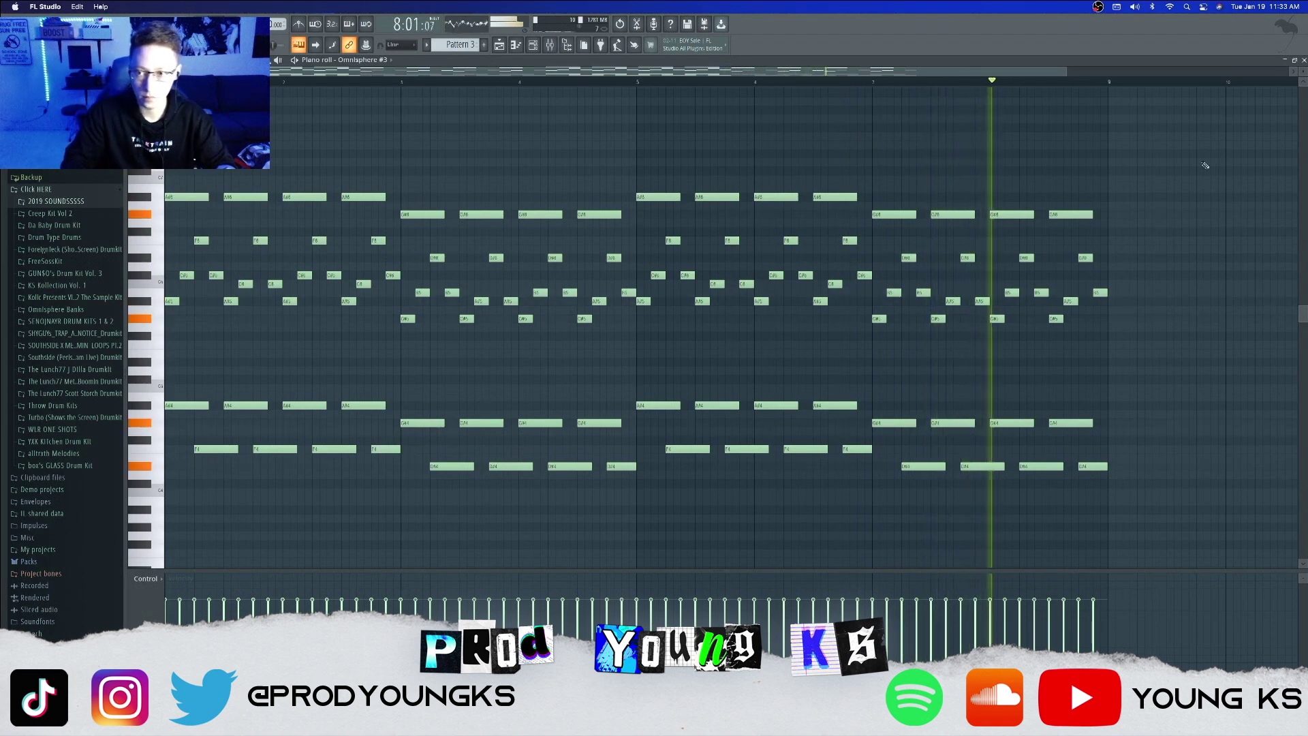
{"action": "key", "text": "space"}
{"action": "left_click", "coordinate": [1304, 60]}
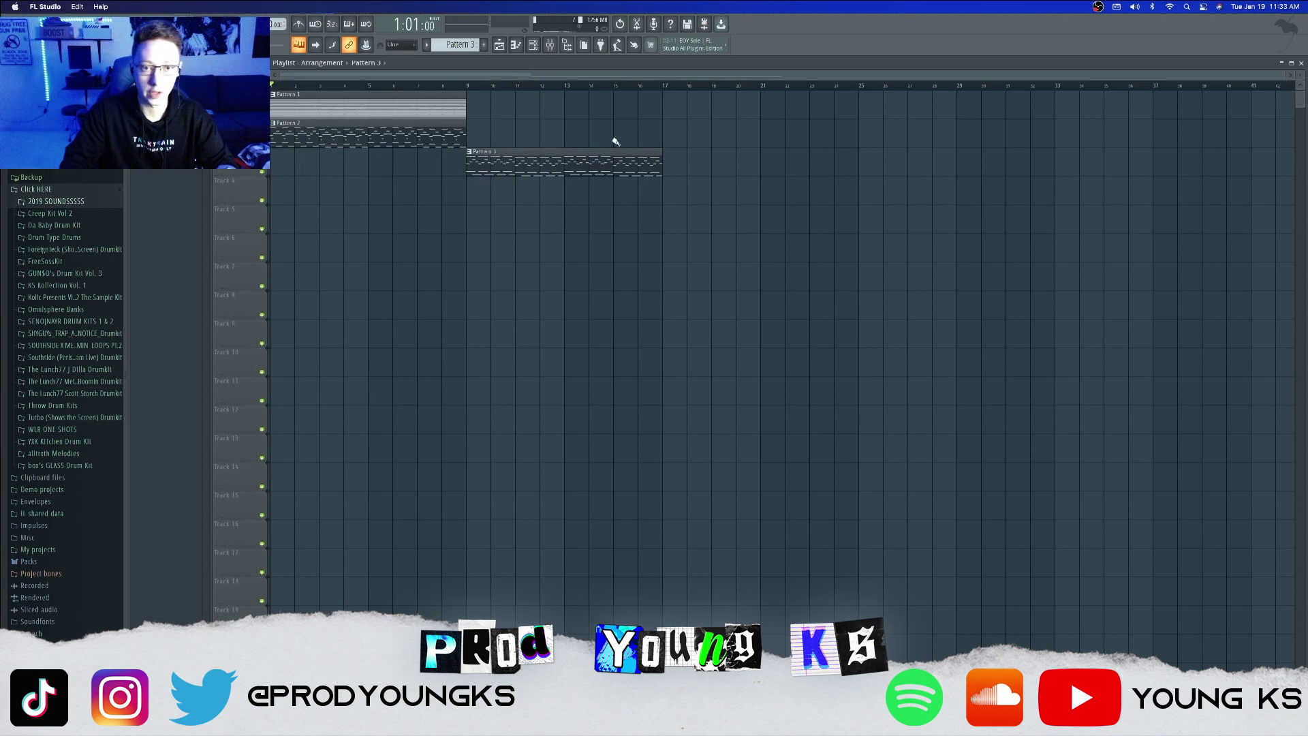
Duplicate the Pattern 1 and Pattern 2 clips to start at bar 9 and play back the arrangement.
{"action": "left_click", "coordinate": [458, 100], "text": "super"}
{"action": "key", "text": "super+b"}
{"action": "key", "text": "super+d"}
{"action": "key", "text": "space"}
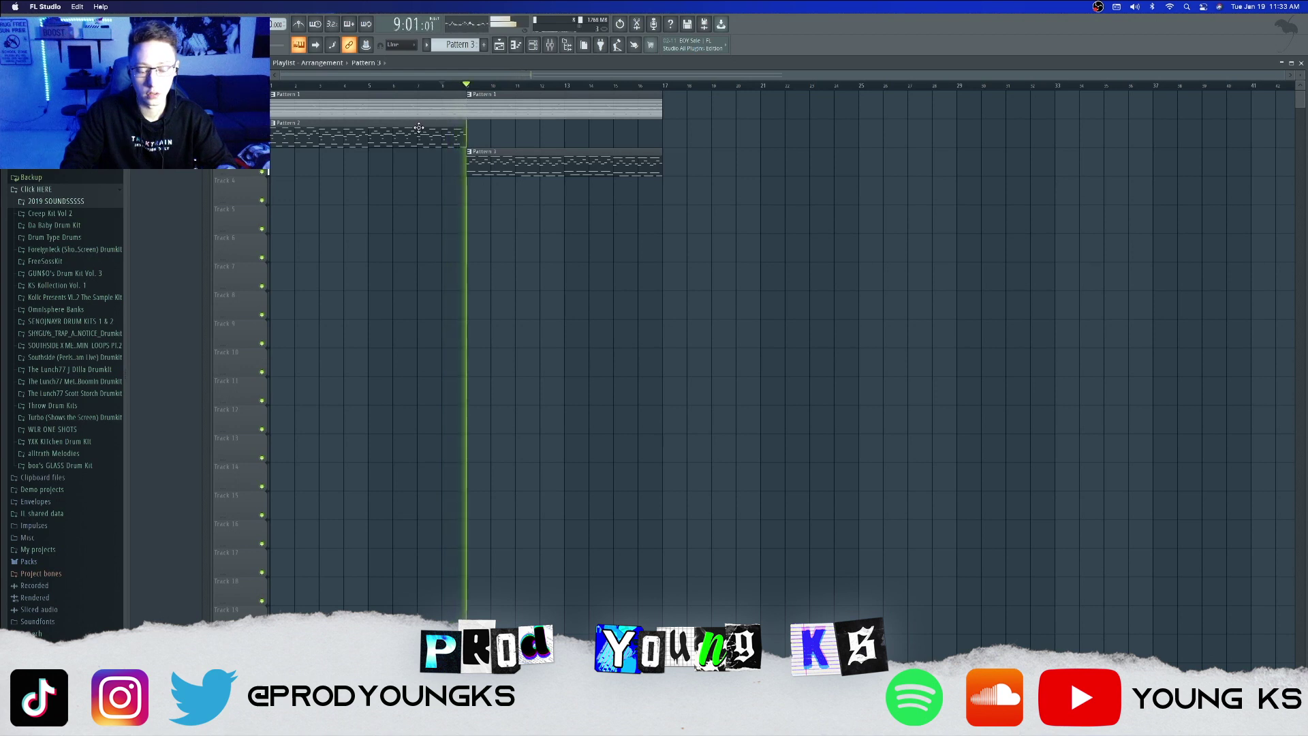
{"action": "left_click", "coordinate": [421, 129], "text": "super"}
{"action": "key", "text": "super+b"}
{"action": "key", "text": "super+d"}
{"action": "key", "text": "space"}
{"action": "key", "text": "space"}
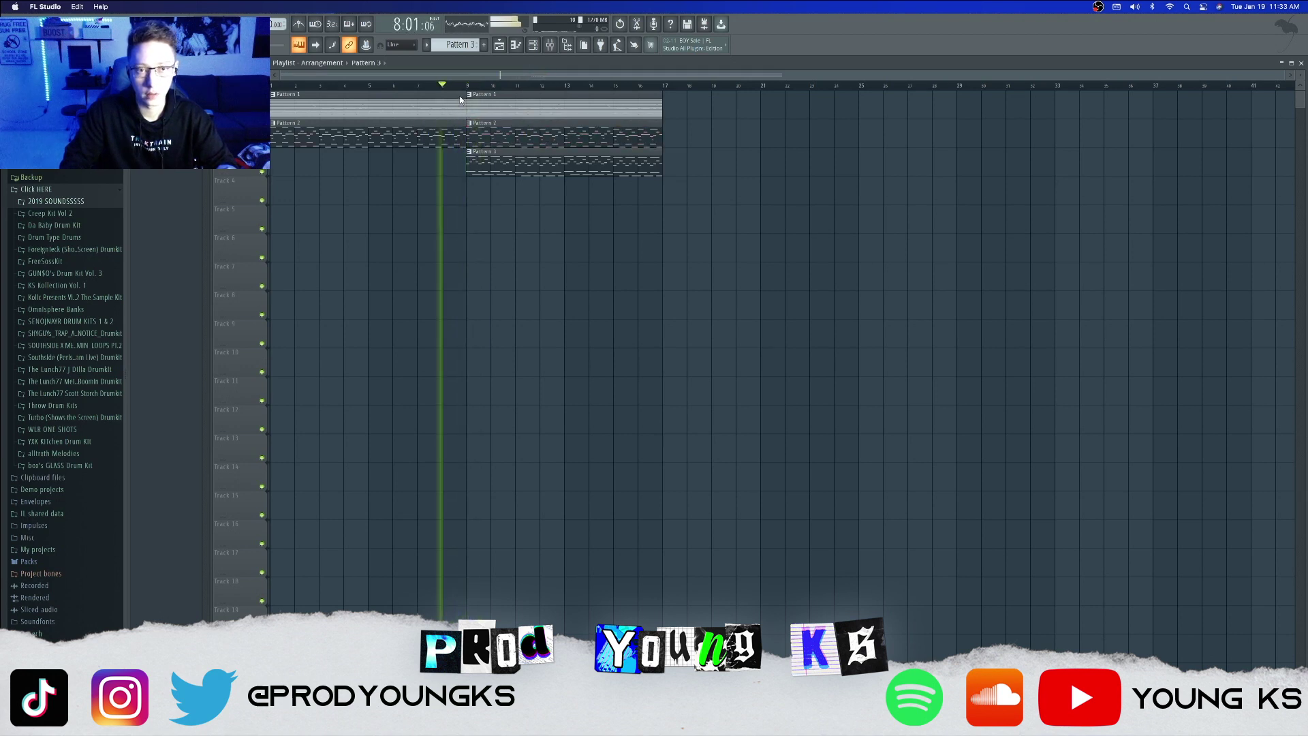
Slightly lower the faders of the first three melody tracks together while listening to the arrangement.
{"action": "left_click", "coordinate": [551, 48]}
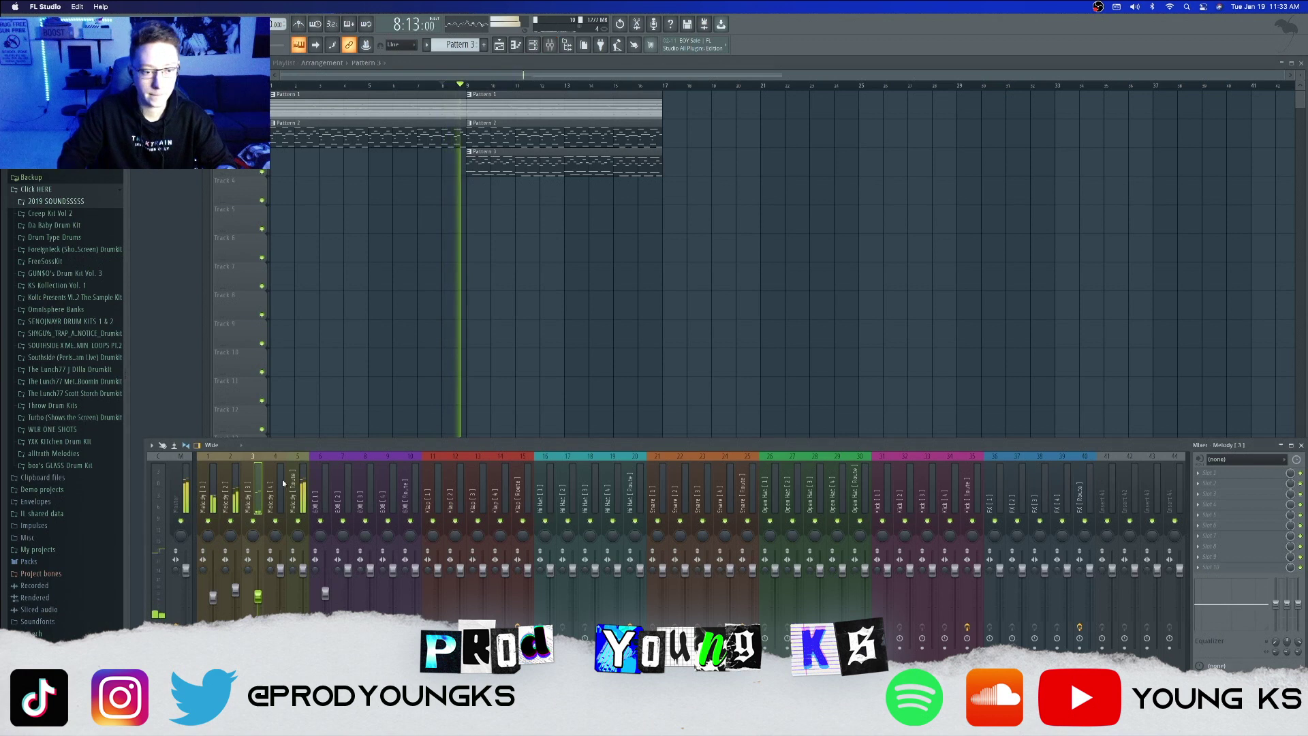
{"action": "left_click_drag", "start_coordinate": [214, 595], "coordinate": [214, 600]}
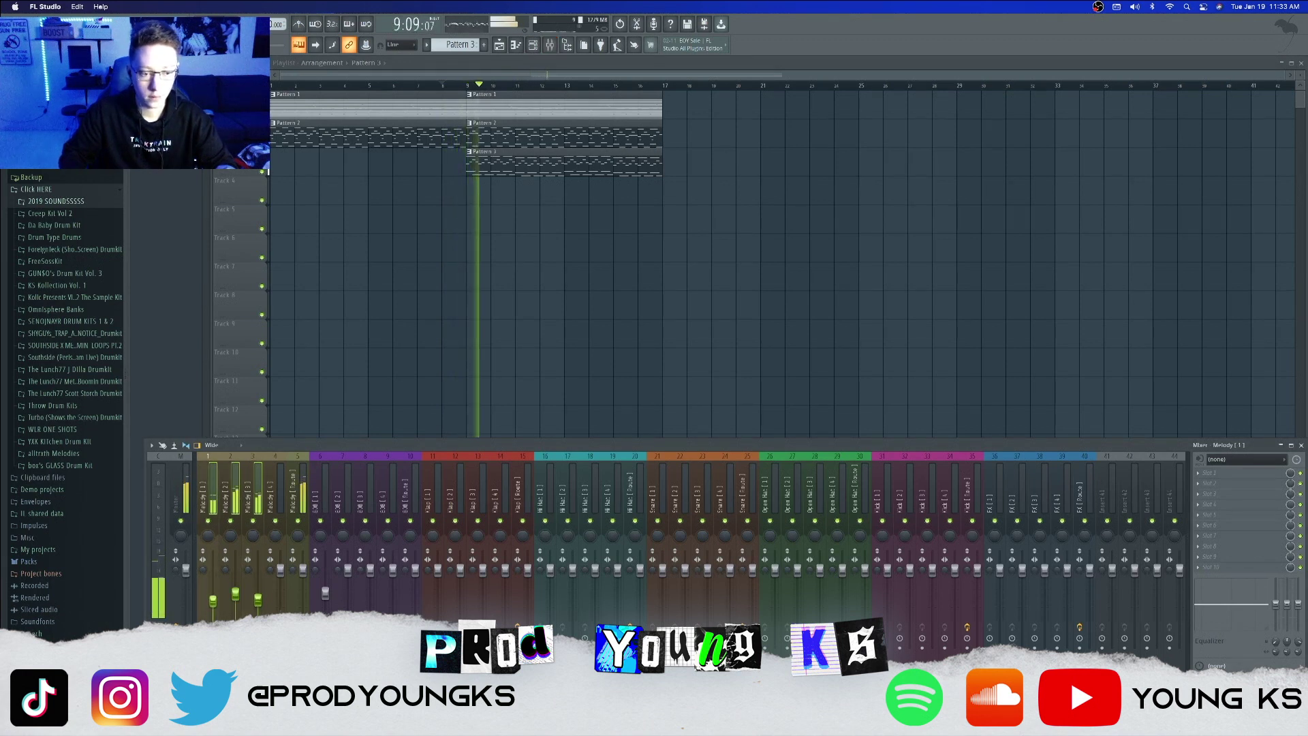
{"action": "left_click", "coordinate": [209, 503]}
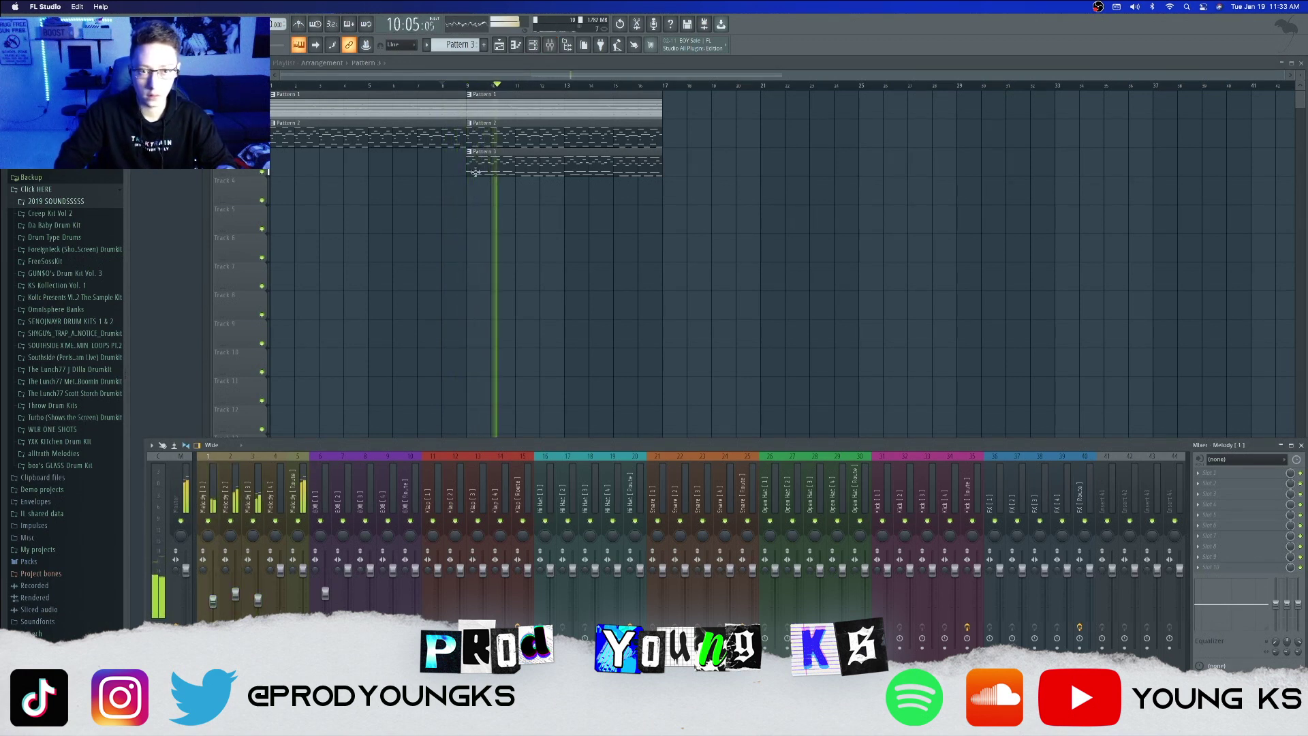
{"action": "key", "text": "space"}
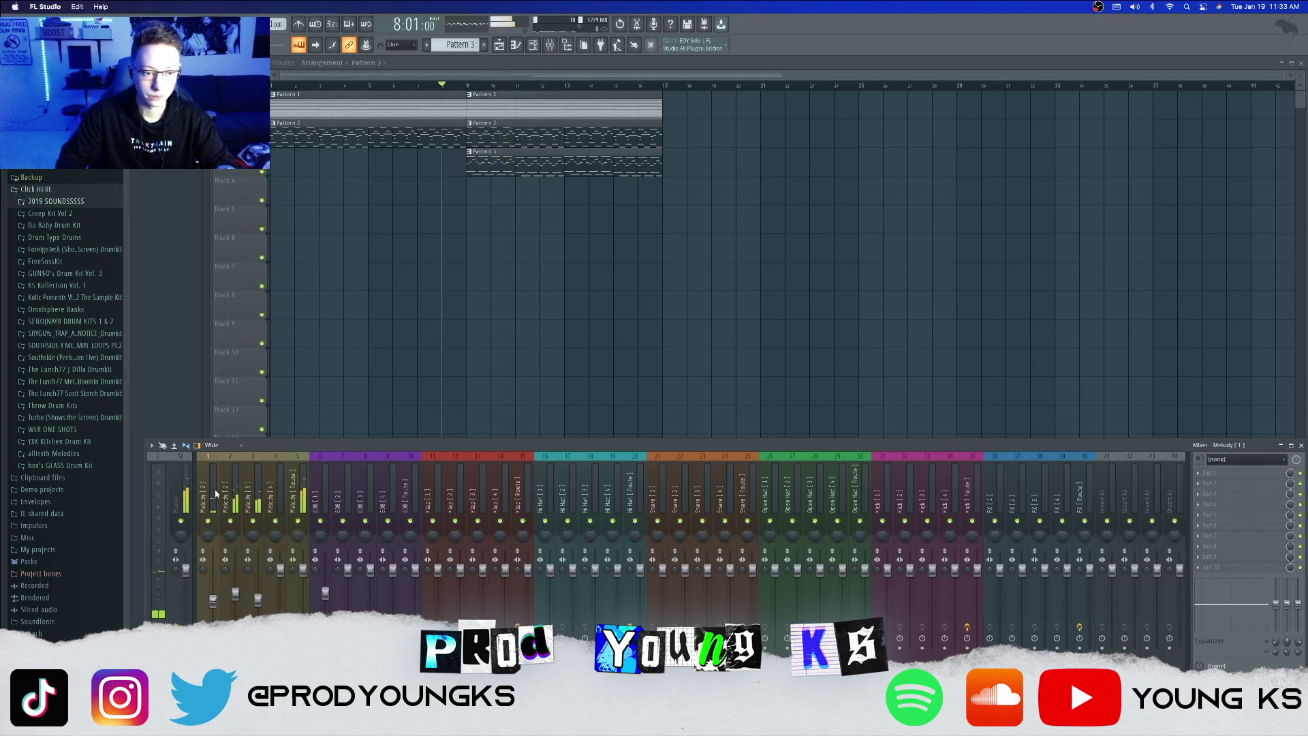
Solo the first melody track and cut its lows and highs with Fruity Parametric EQ 2.
{"action": "right_click", "coordinate": [210, 497]}
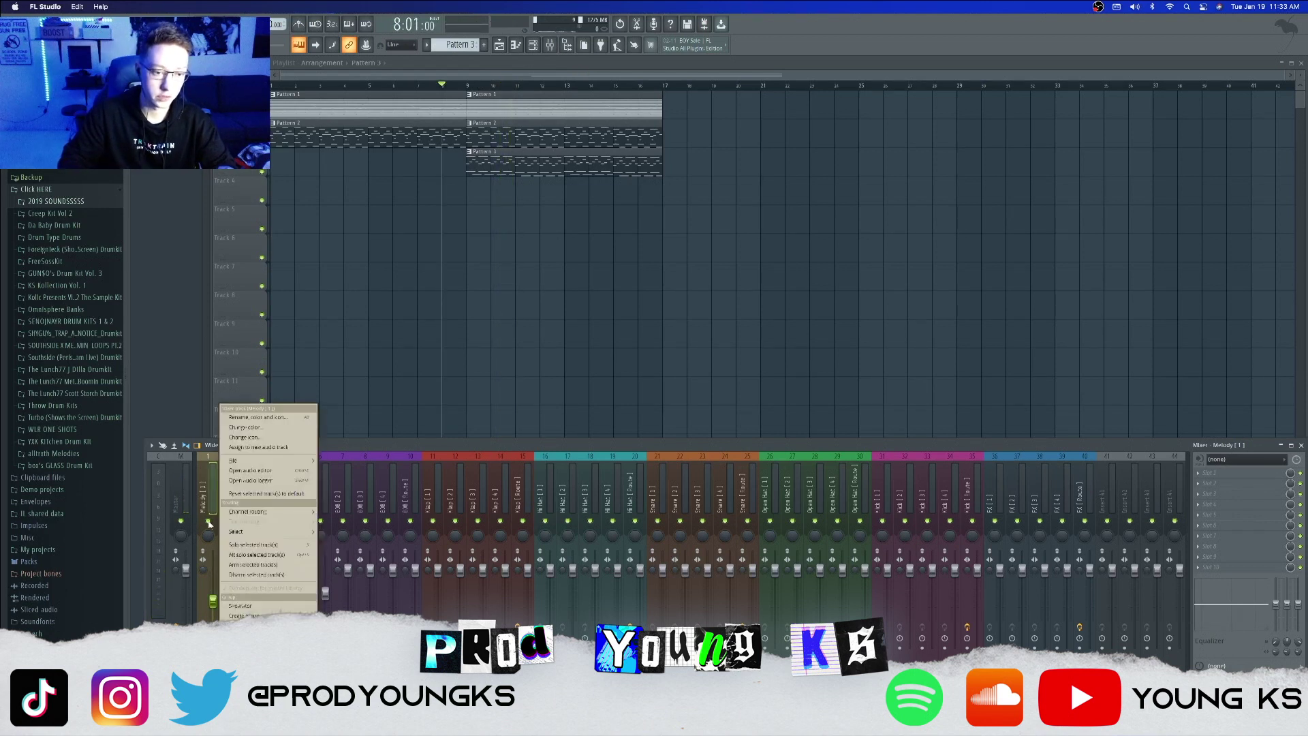
{"action": "left_click", "coordinate": [209, 524]}
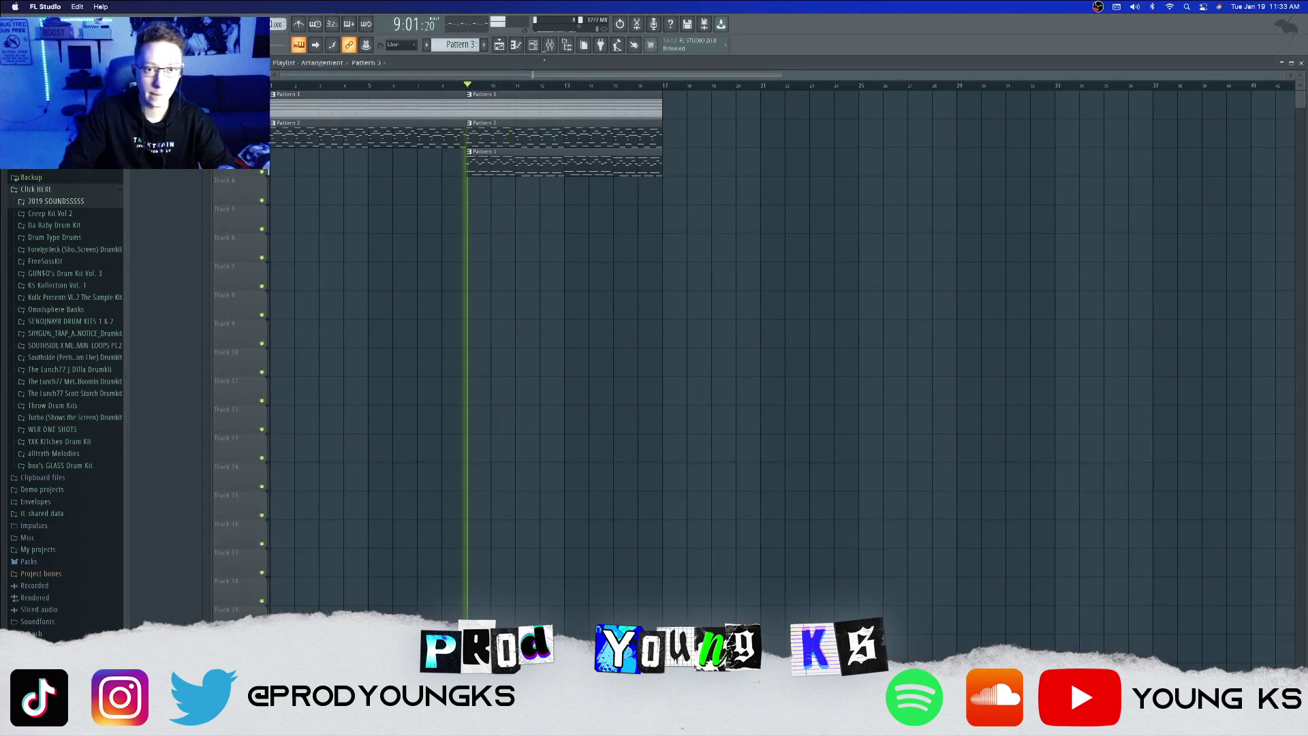
{"action": "left_click", "coordinate": [550, 45]}
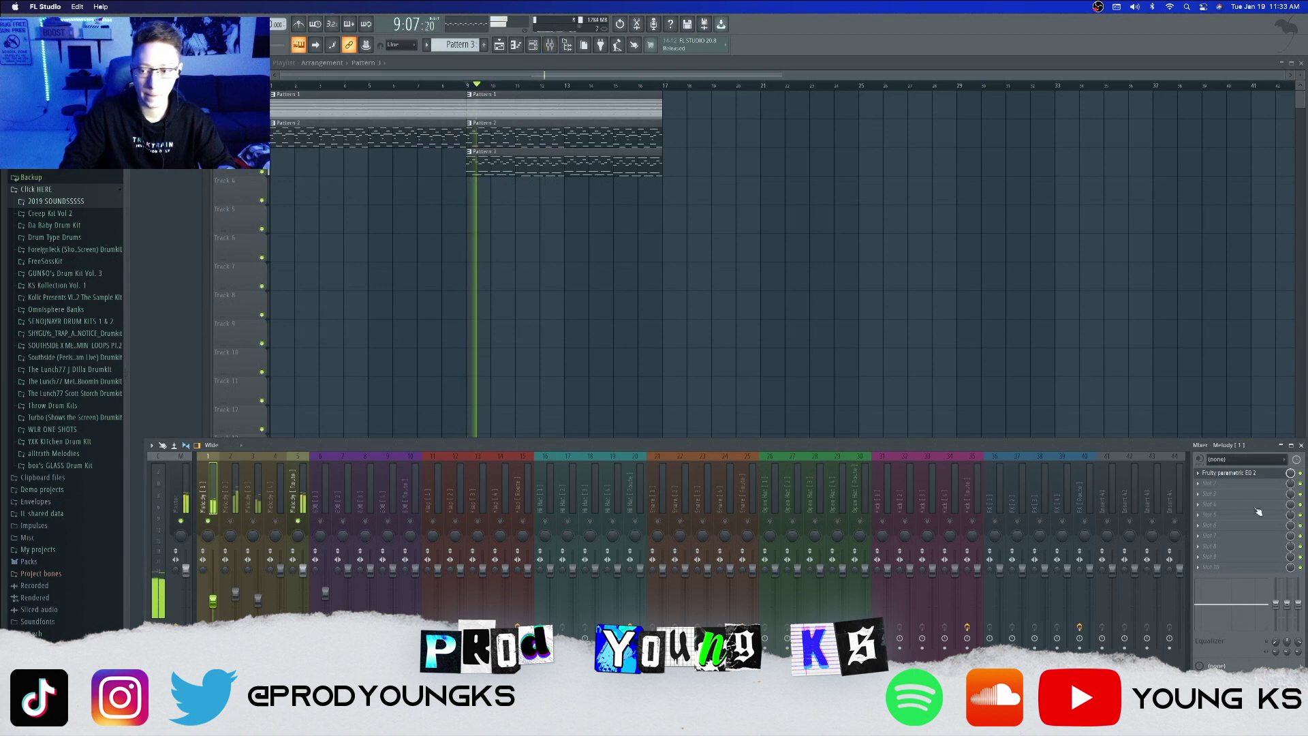
{"action": "left_click", "coordinate": [1230, 473]}
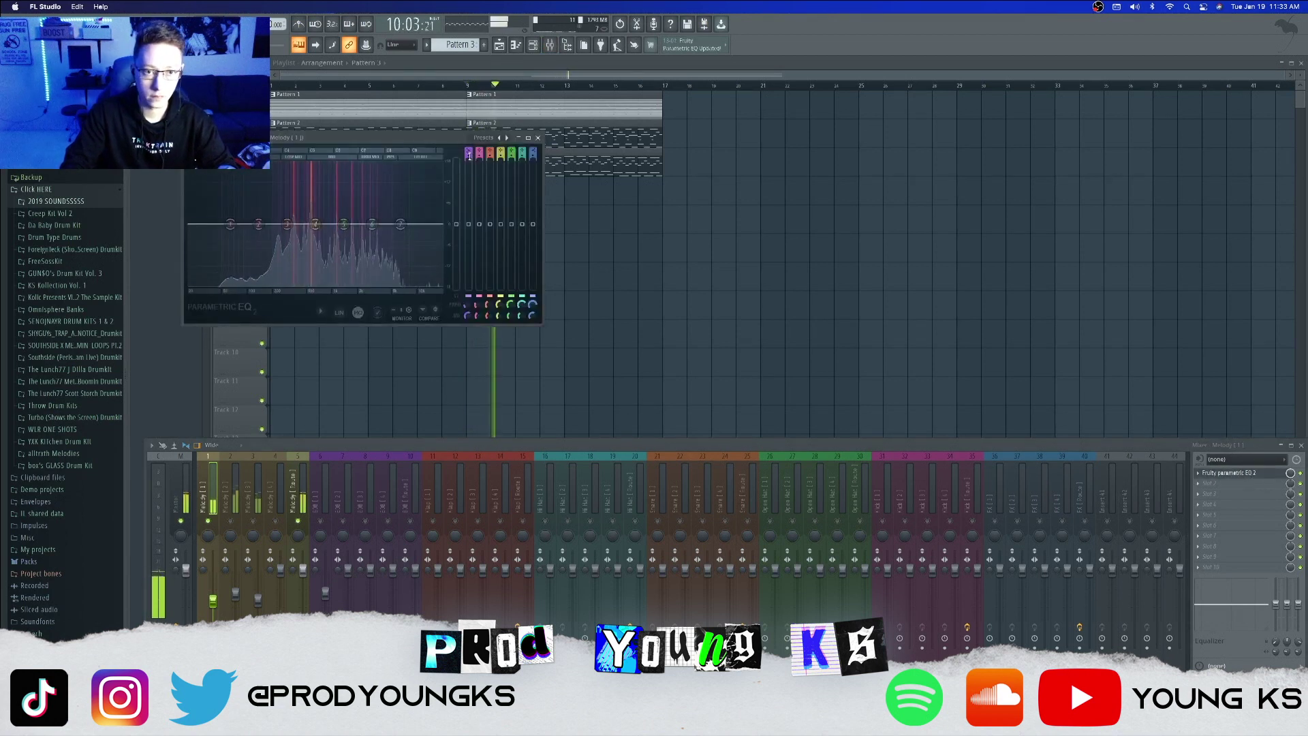
{"action": "left_click_drag", "start_coordinate": [229, 226], "coordinate": [274, 282]}
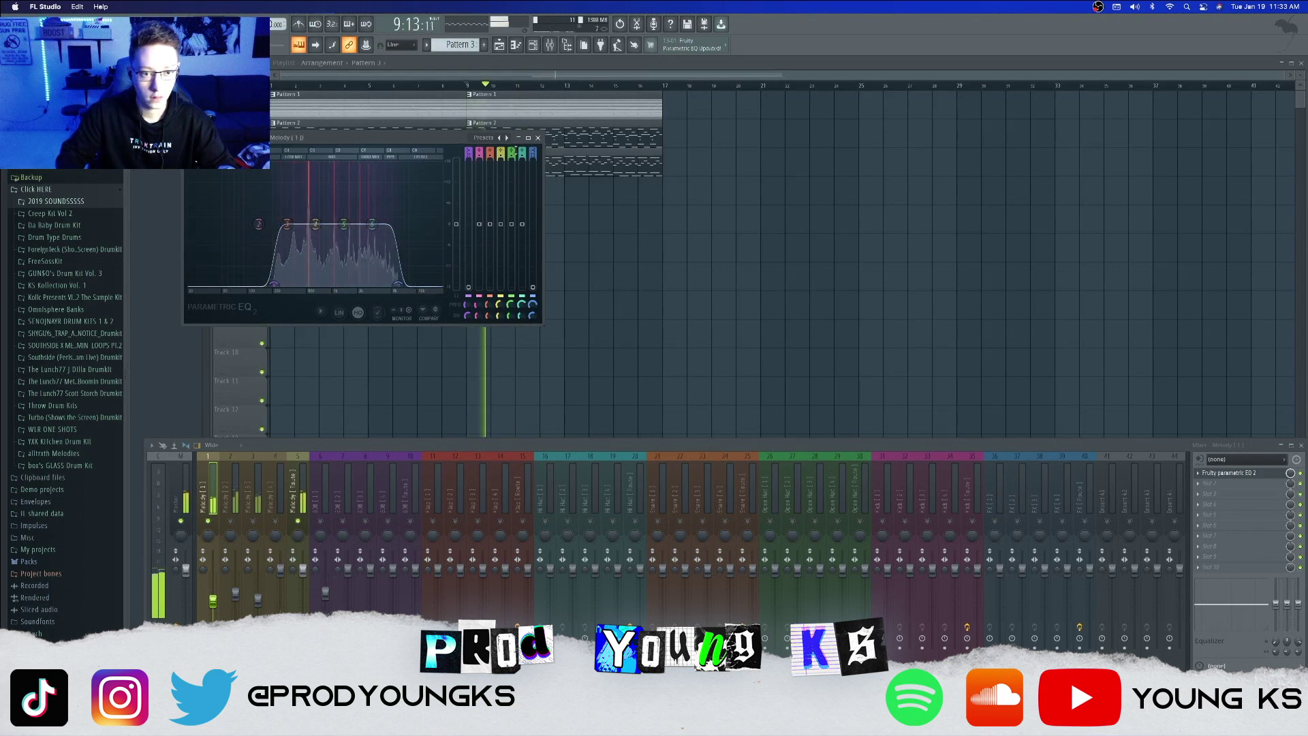
{"action": "left_click", "coordinate": [537, 137]}
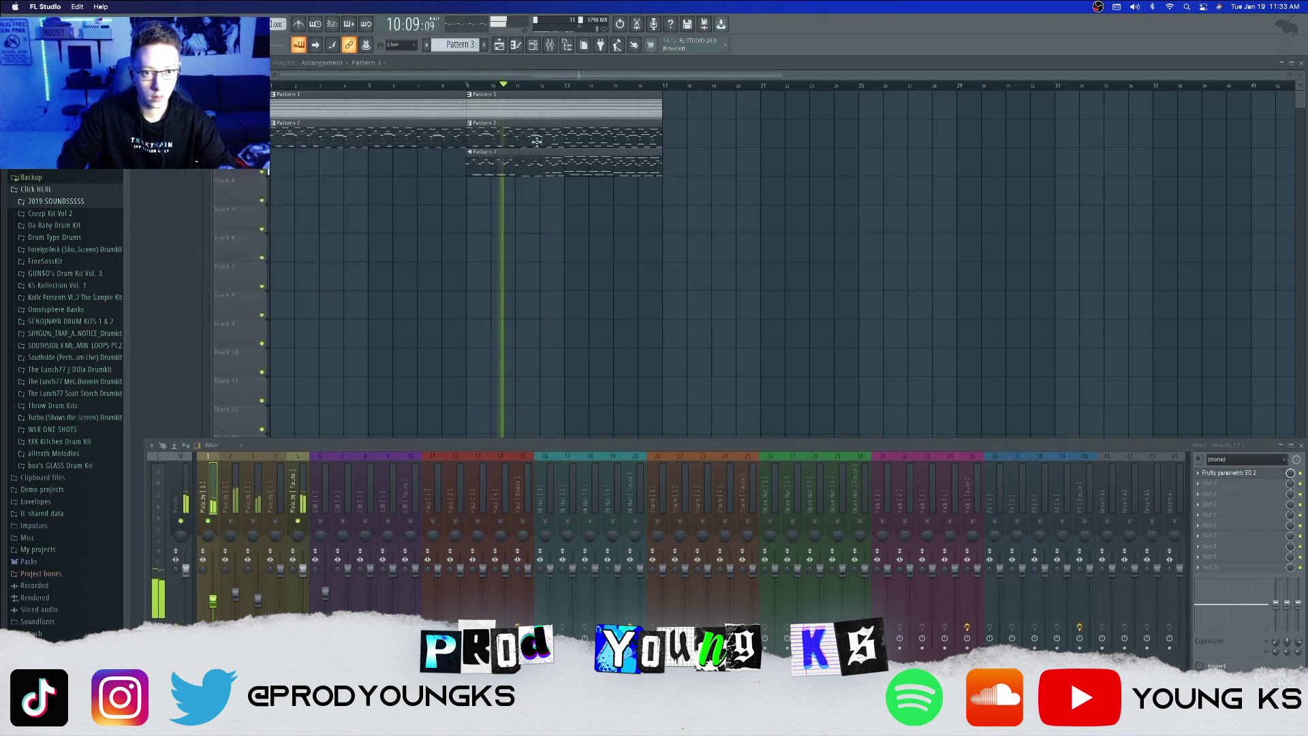
Solo the second melody track, add Fruity Parametric EQ 2, and cut its lowest and highest frequencies.
{"action": "left_click", "coordinate": [234, 522]}
{"action": "left_click", "coordinate": [1242, 474]}
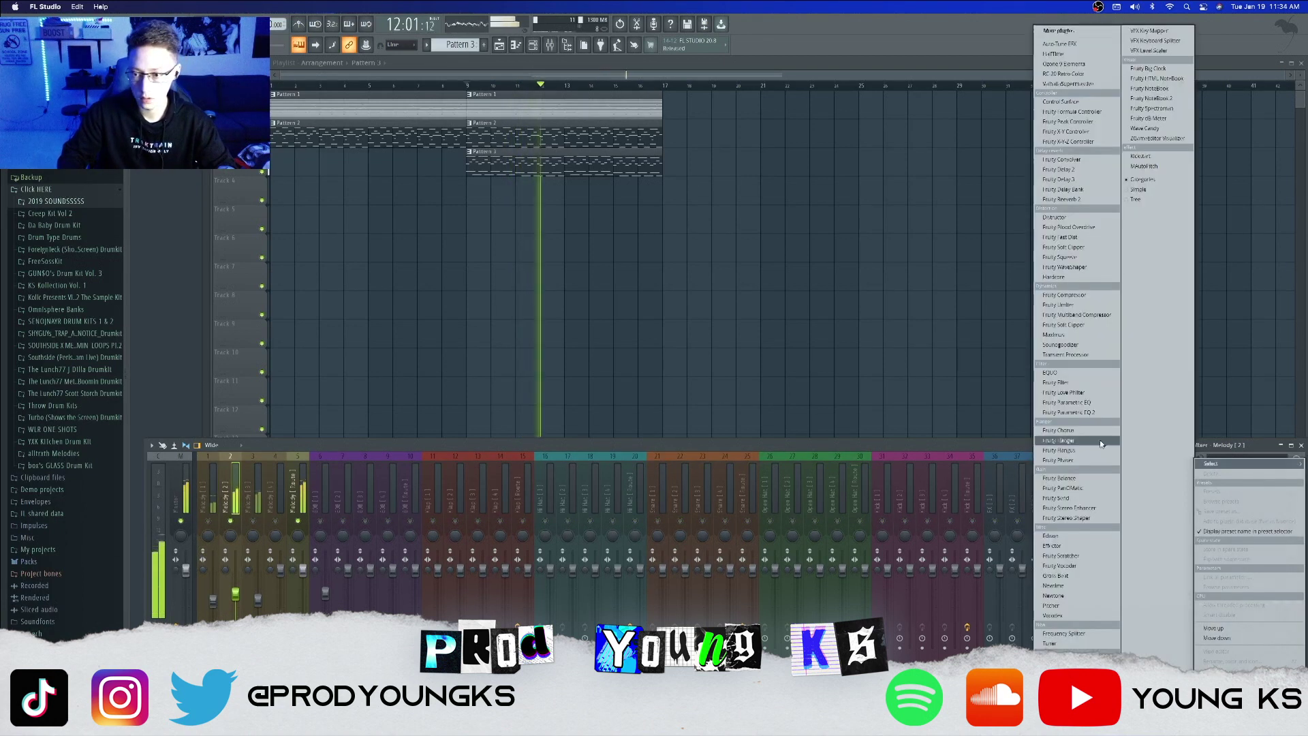
{"action": "left_click", "coordinate": [1057, 412]}
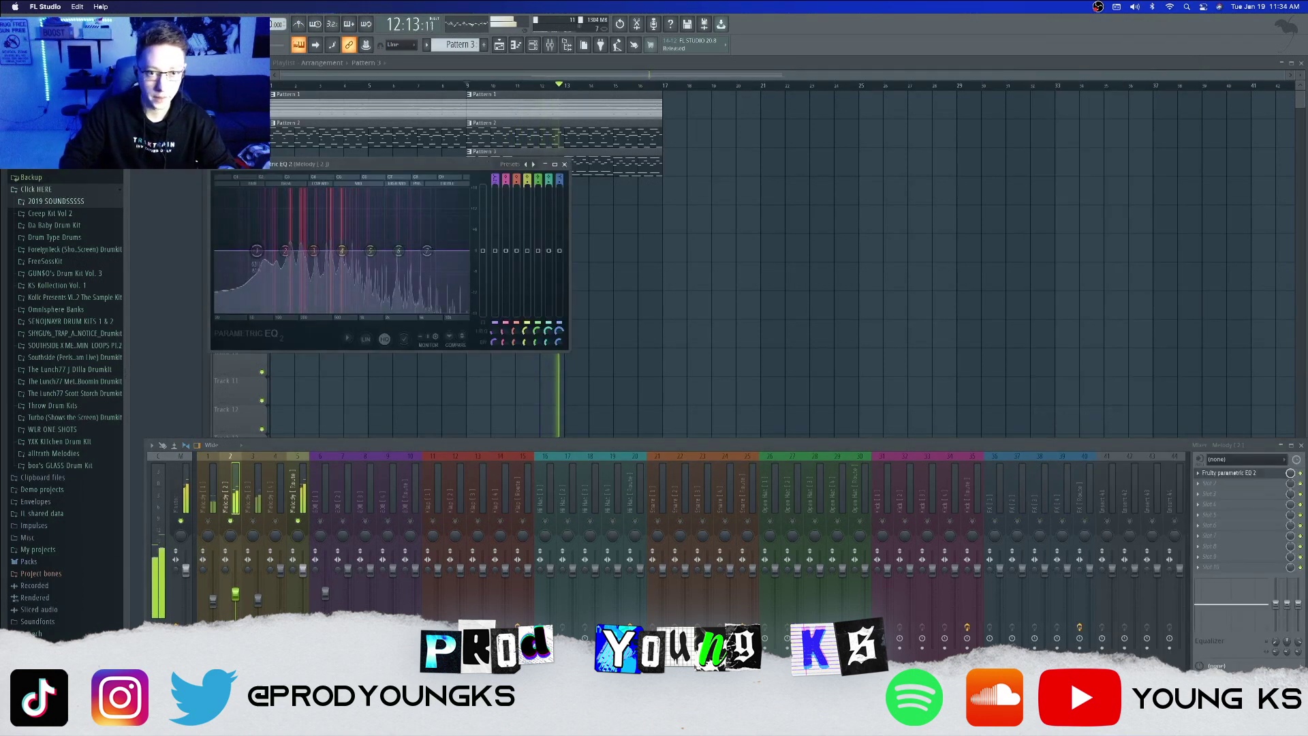
{"action": "left_click_drag", "start_coordinate": [256, 310], "coordinate": [263, 311]}
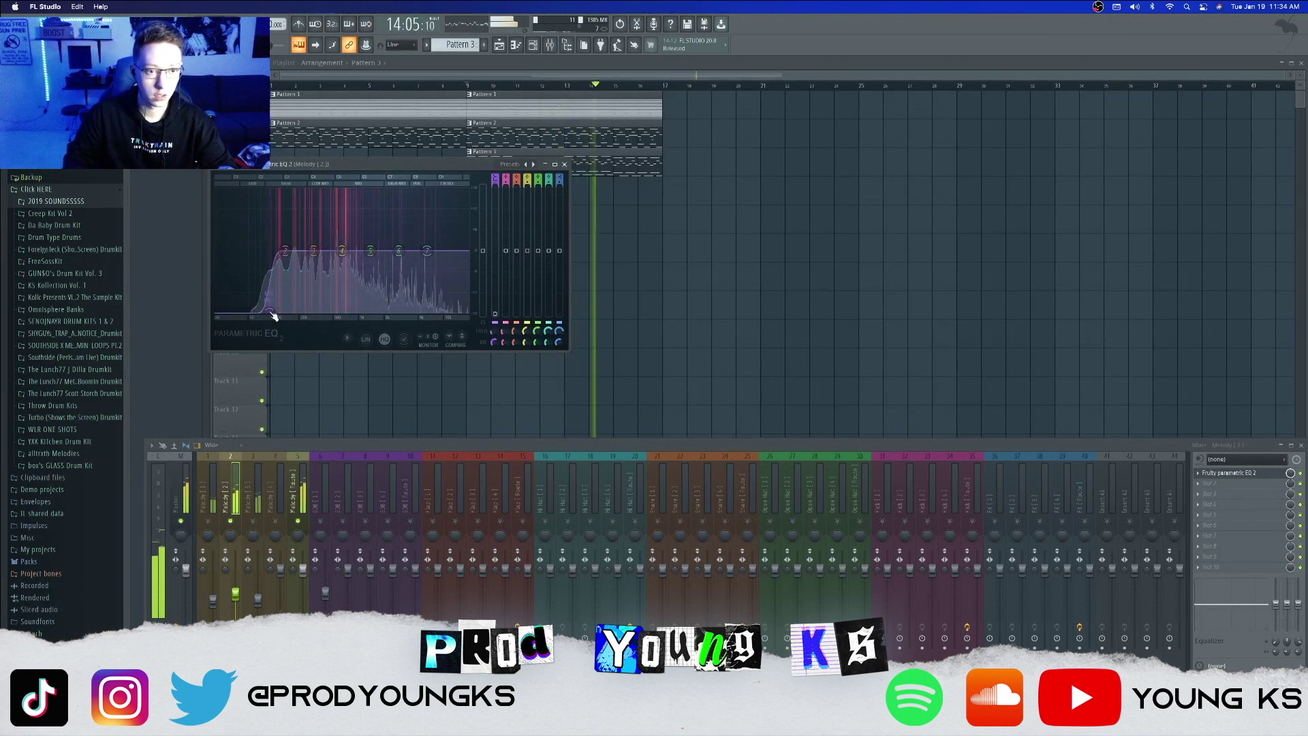
{"action": "left_click_drag", "start_coordinate": [436, 252], "coordinate": [474, 317]}
{"action": "left_click_drag", "start_coordinate": [560, 183], "coordinate": [559, 170]}
{"action": "left_click_drag", "start_coordinate": [470, 300], "coordinate": [440, 312]}
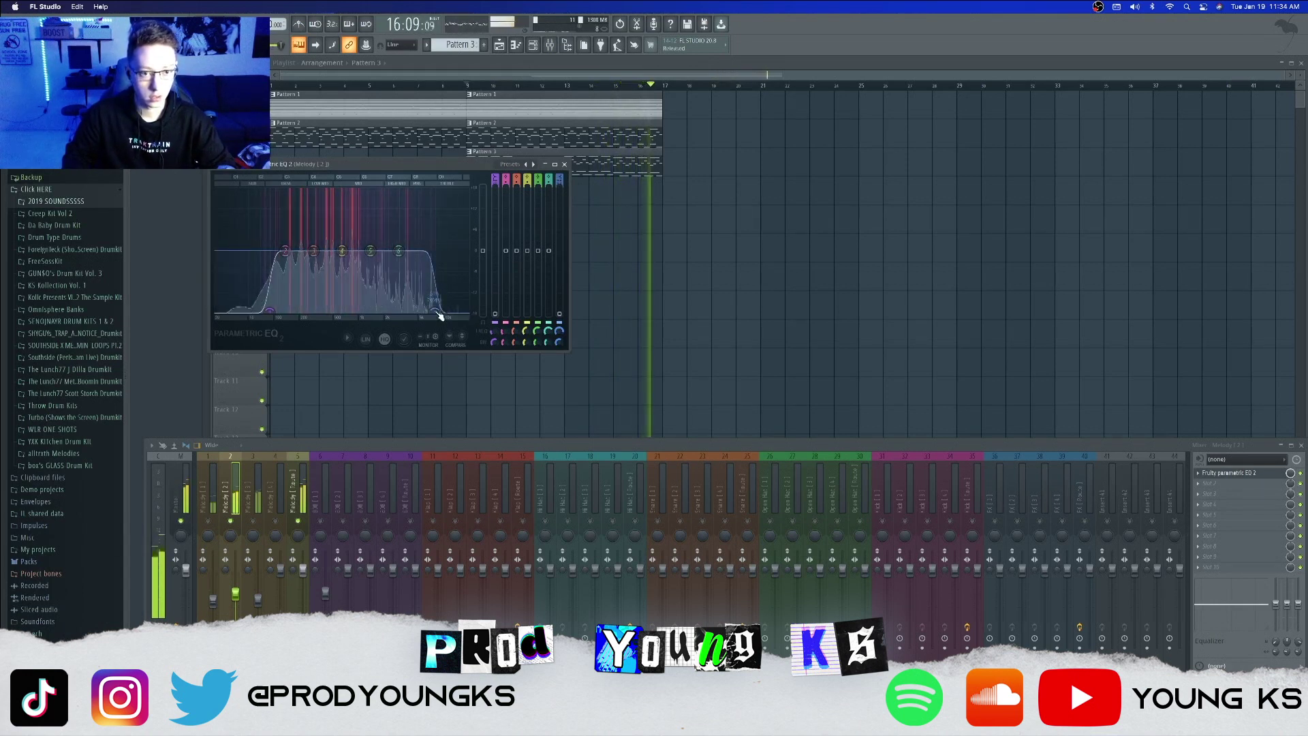
{"action": "left_click", "coordinate": [564, 164]}
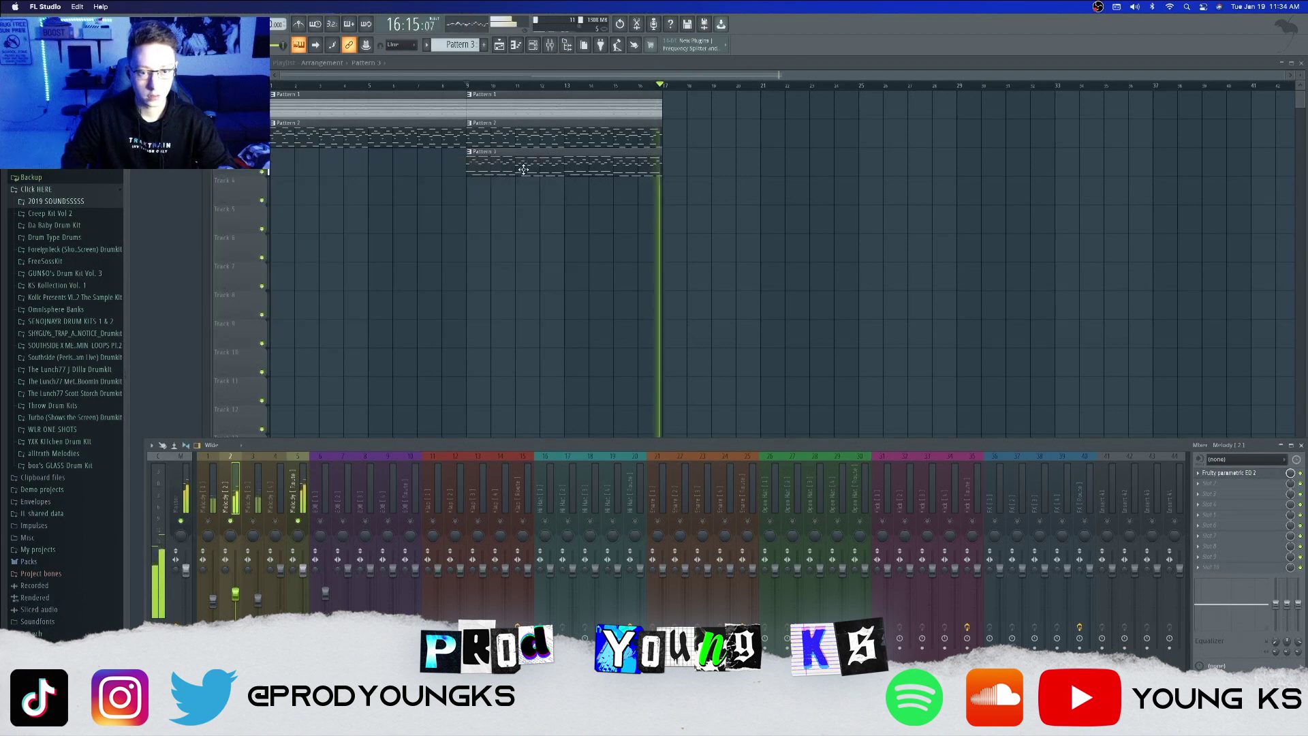
Solo the third melody track, add Fruity Parametric EQ 2, and cut its lowest and highest frequencies.
{"action": "right_click", "coordinate": [230, 521]}
{"action": "right_click", "coordinate": [253, 521]}
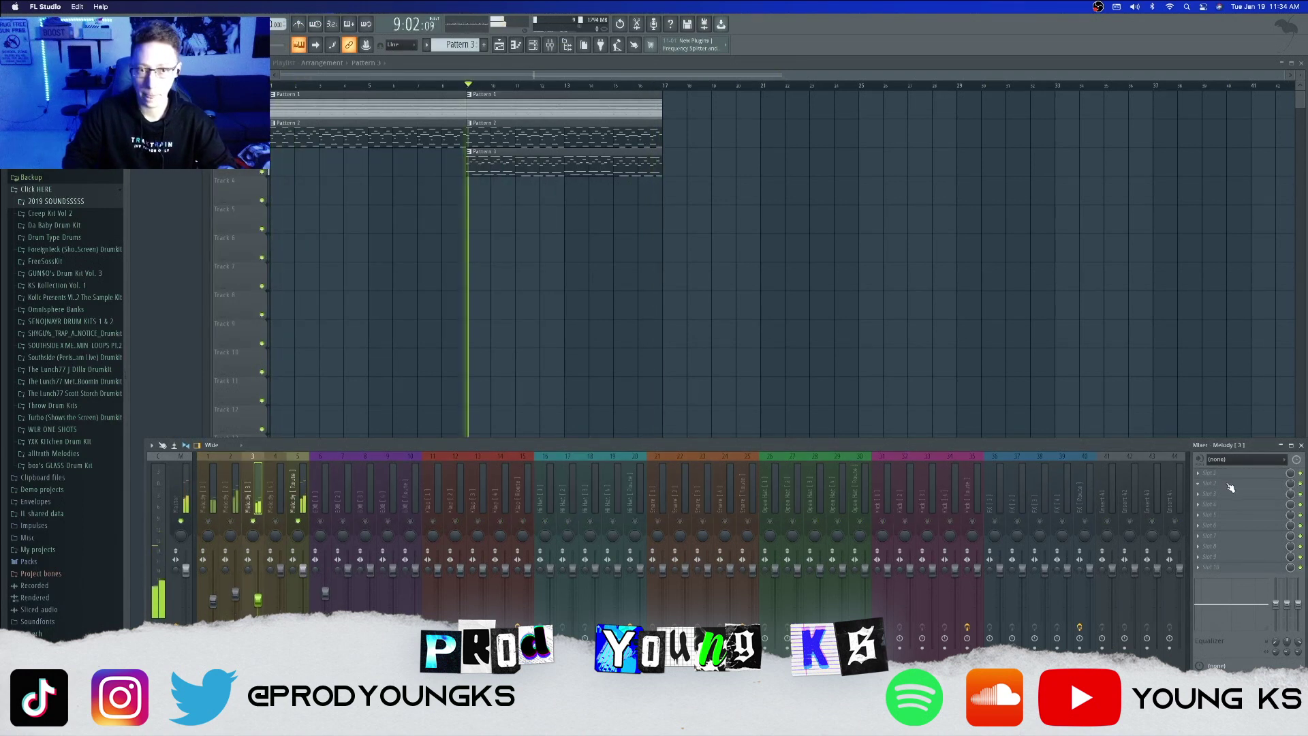
{"action": "left_click", "coordinate": [1227, 472]}
{"action": "left_click", "coordinate": [1082, 411]}
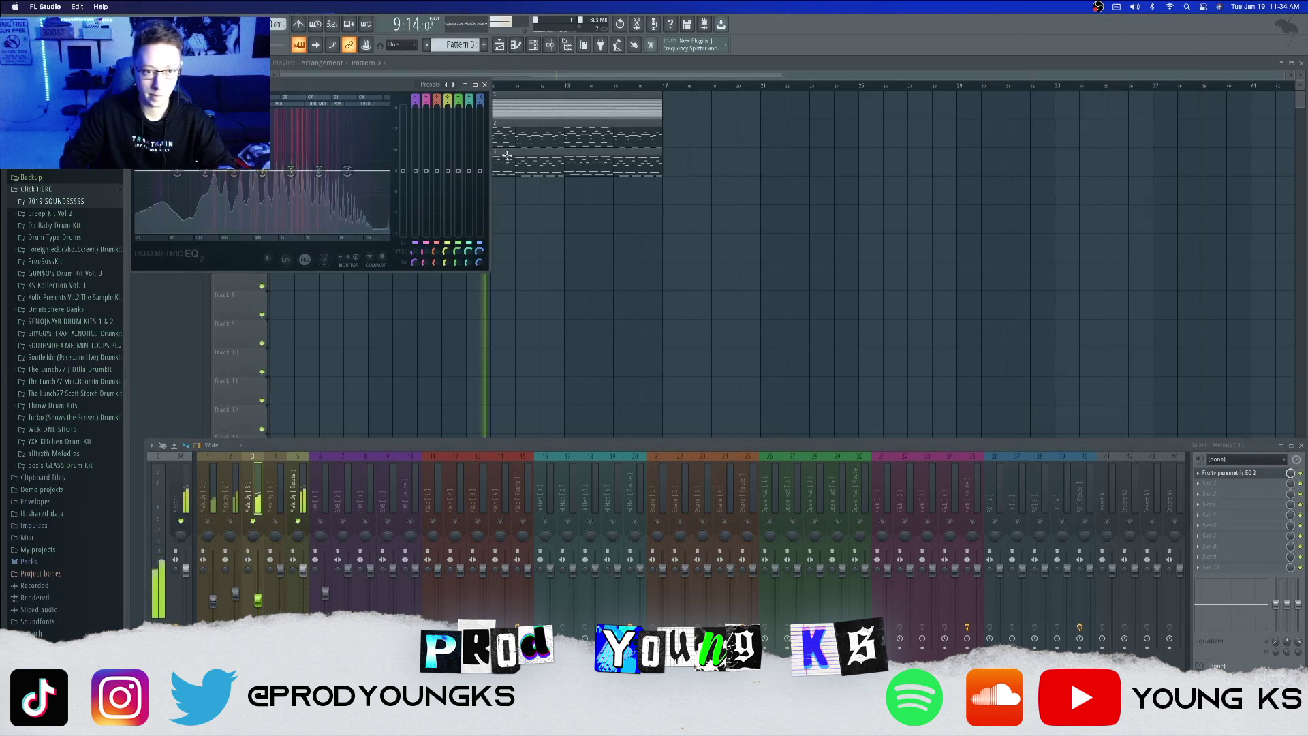
{"action": "left_click_drag", "start_coordinate": [175, 172], "coordinate": [211, 233]}
{"action": "left_click_drag", "start_coordinate": [349, 173], "coordinate": [357, 230]}
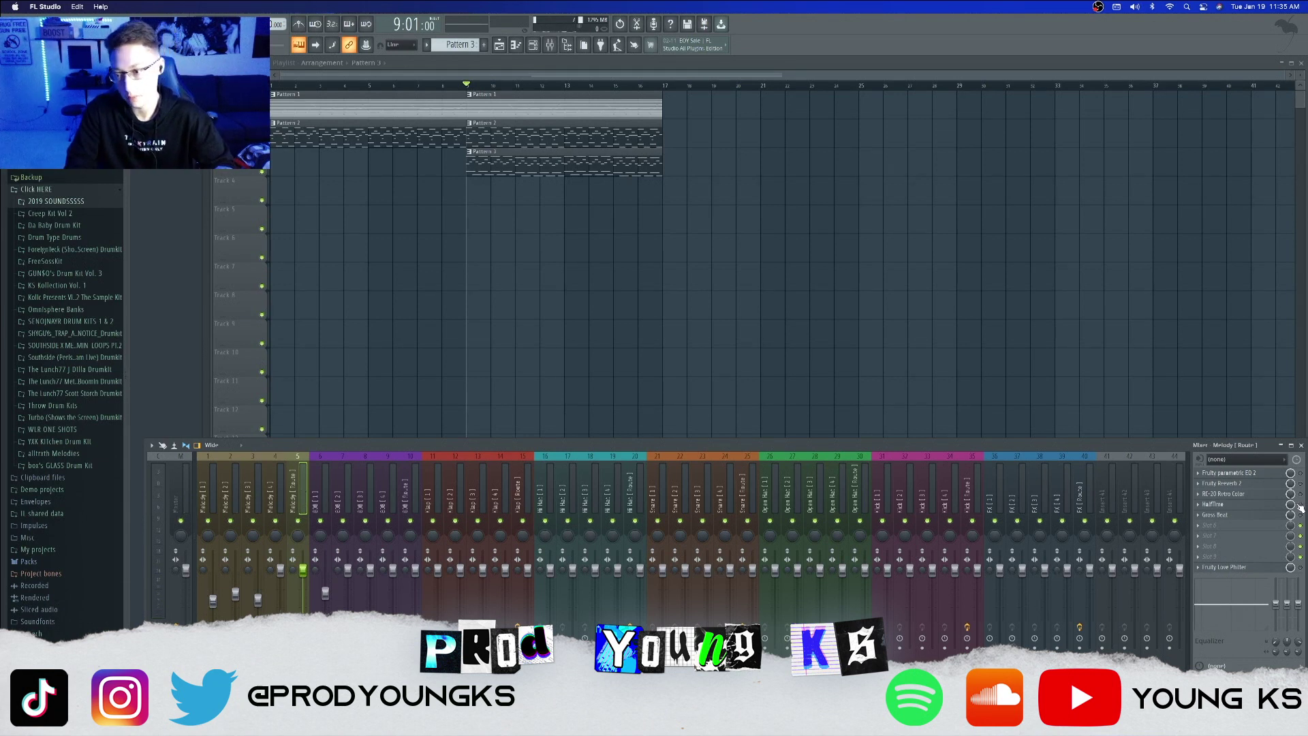
Audition the Slow Tripplet and 1/2 Speed time presets of Gross Beat on the melody route track, then reset it to Empty.
{"action": "left_click", "coordinate": [1219, 514]}
{"action": "key", "text": "space"}
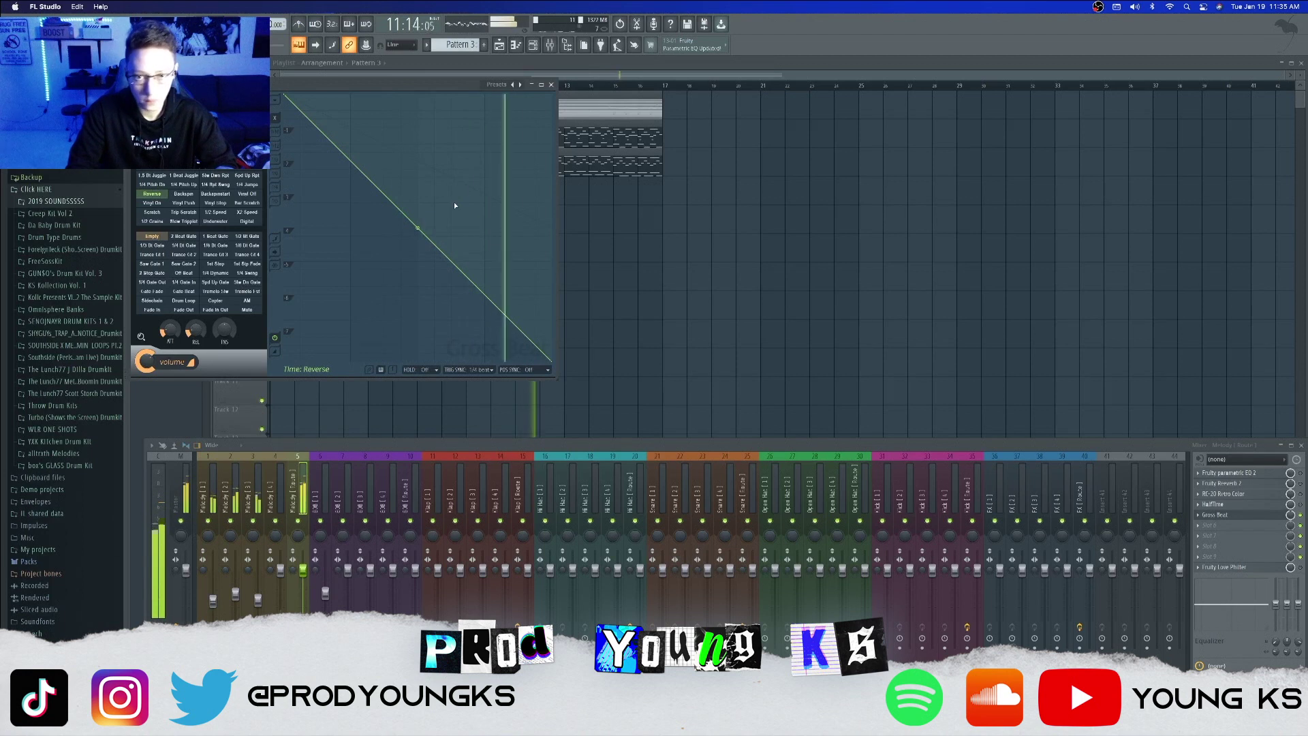
{"action": "left_click", "coordinate": [184, 221]}
{"action": "key", "text": "space"}
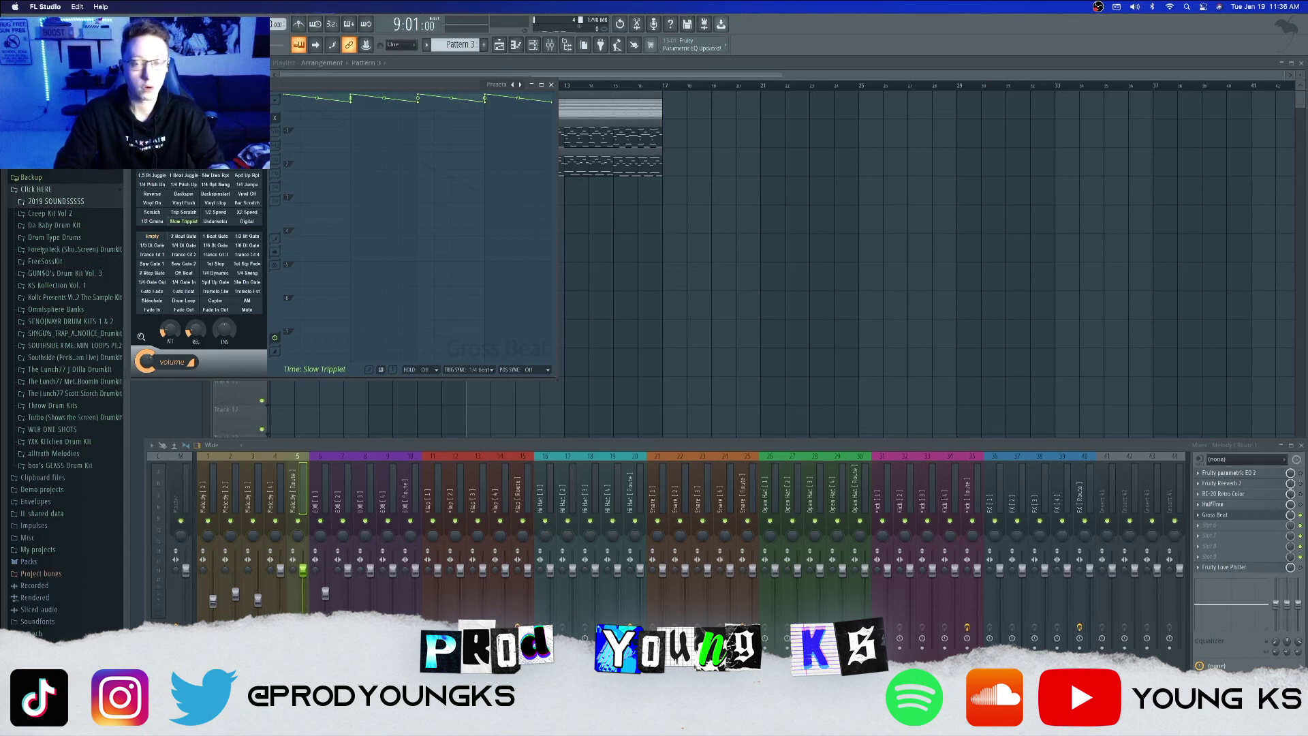
{"action": "key", "text": "space"}
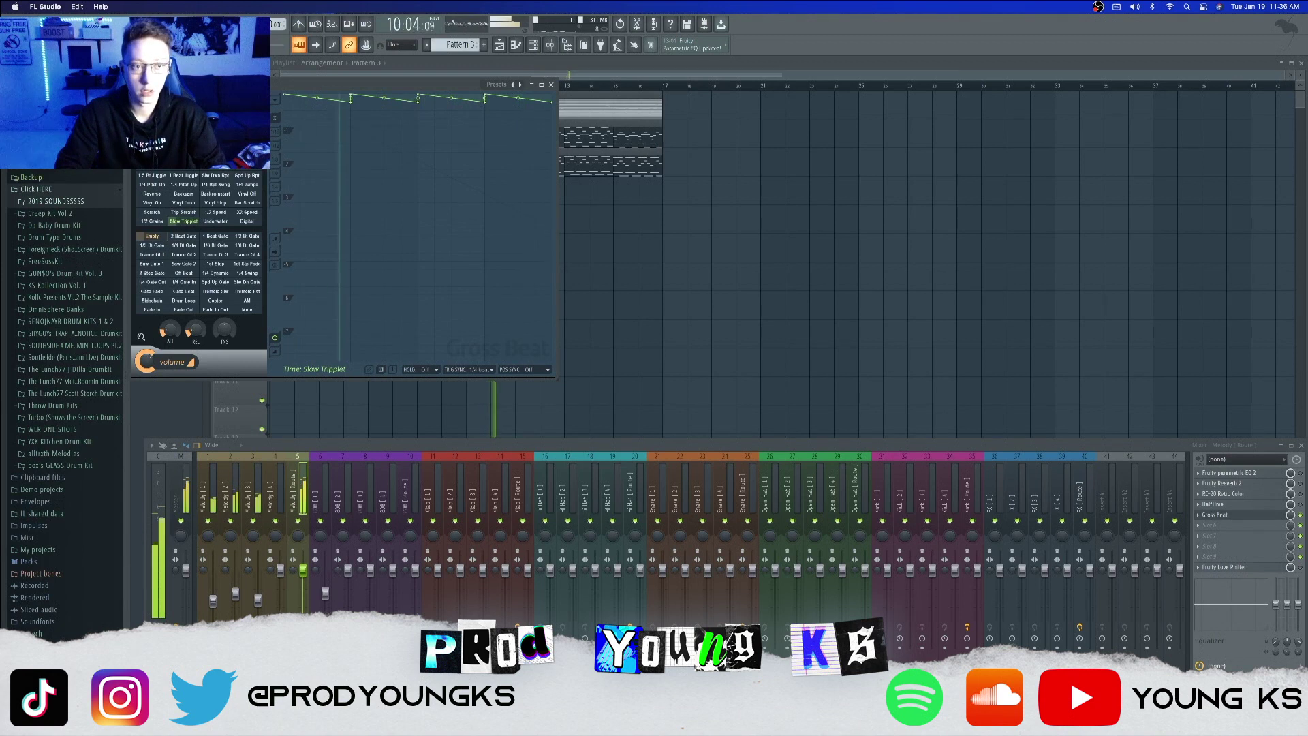
{"action": "left_click", "coordinate": [224, 213]}
{"action": "key", "text": "space"}
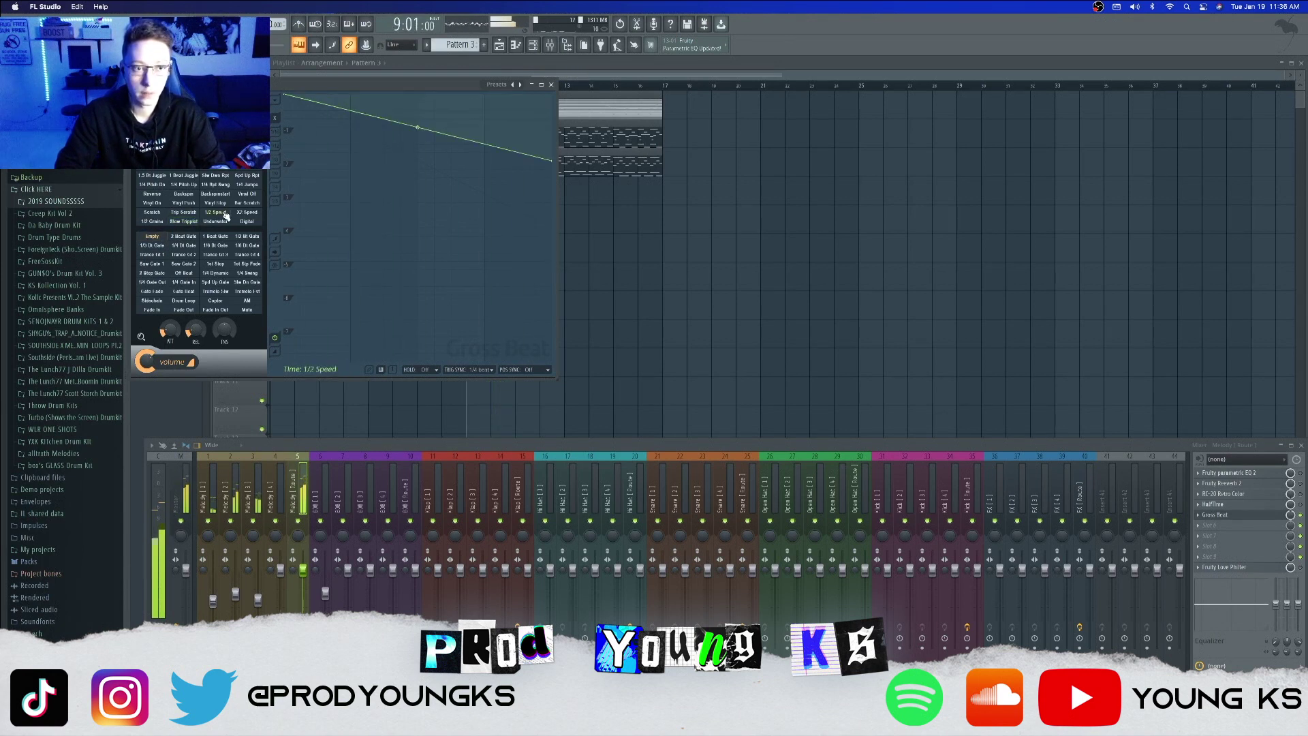
{"action": "key", "text": "space"}
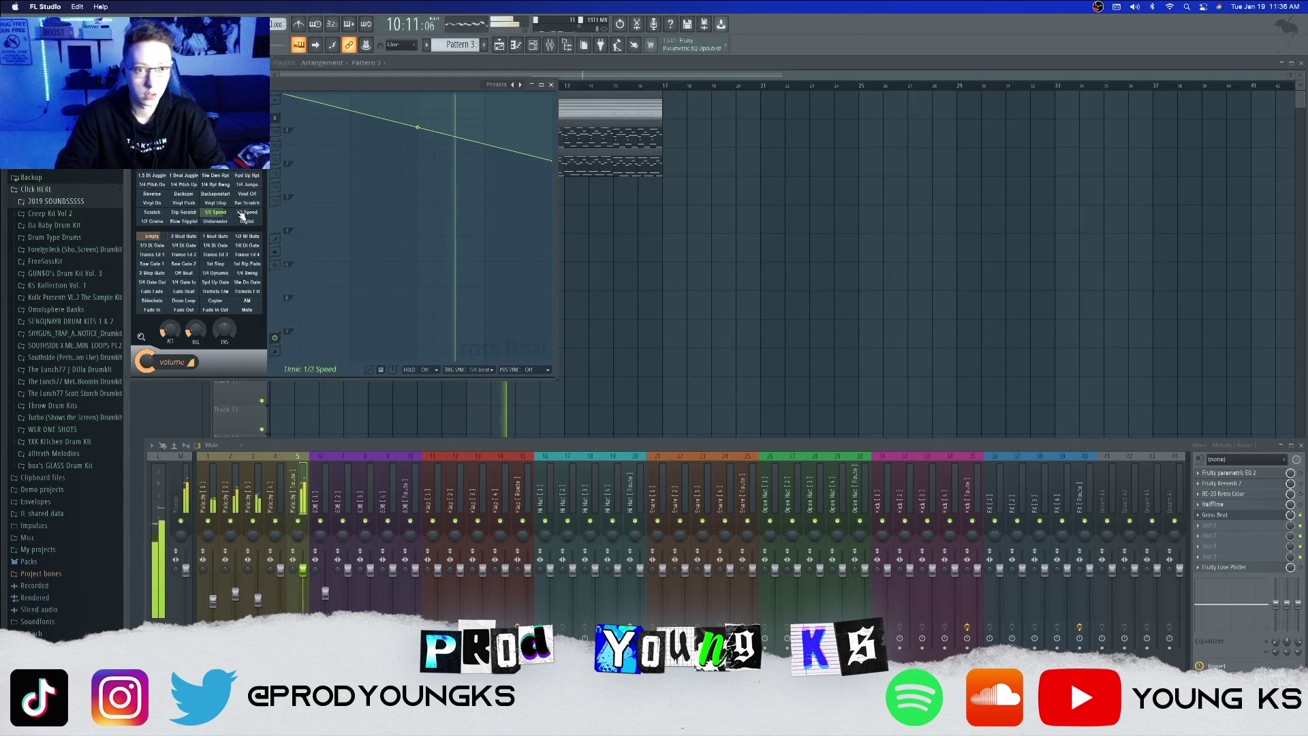
{"action": "key", "text": "space"}
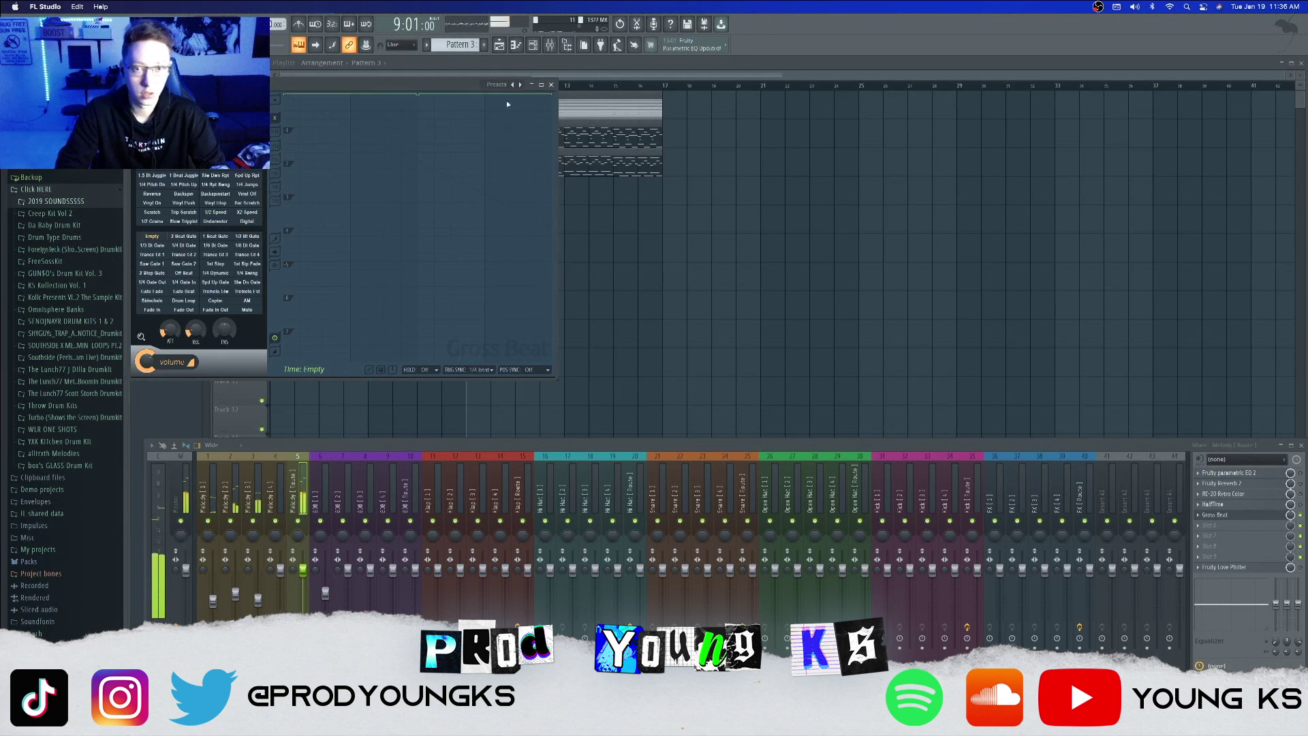
{"action": "left_click", "coordinate": [552, 85]}
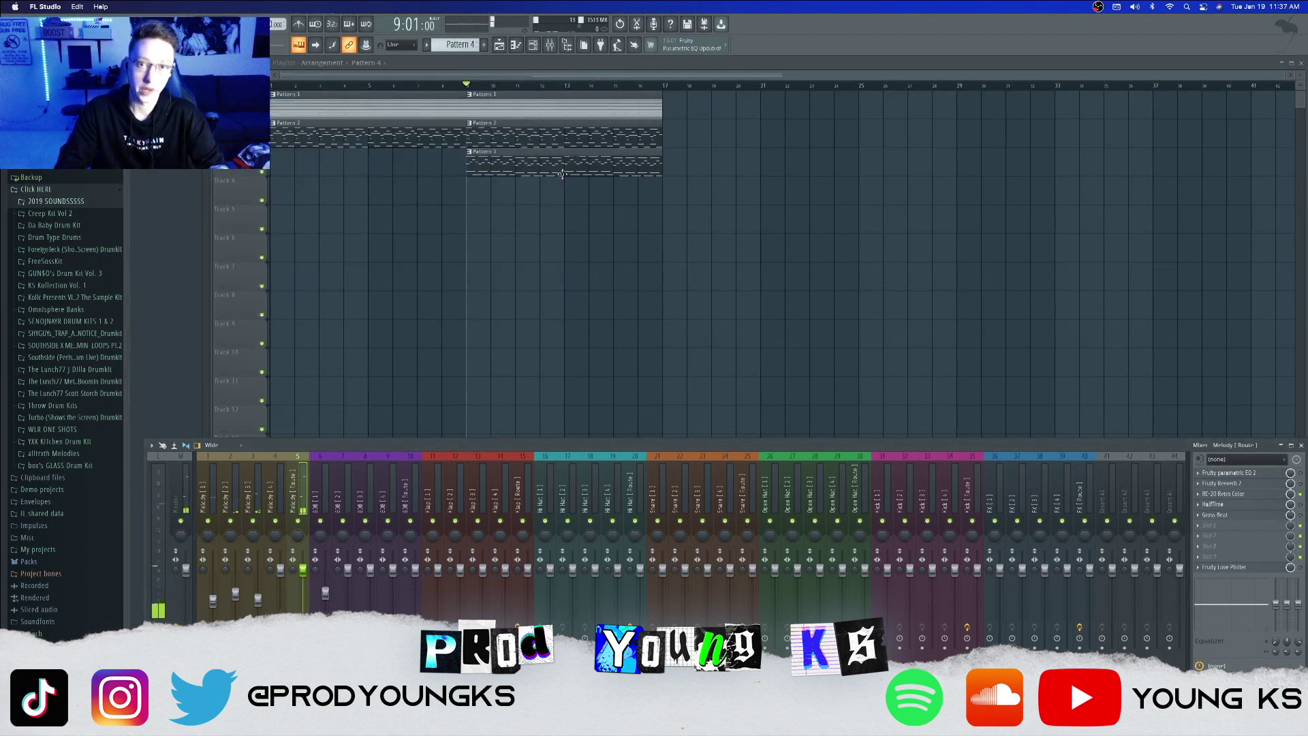
Place a Pattern 4 clip on track 4 at bar 9 and load the 808 (Low Life) drumkit sample as its channel.
{"action": "left_click", "coordinate": [477, 198]}
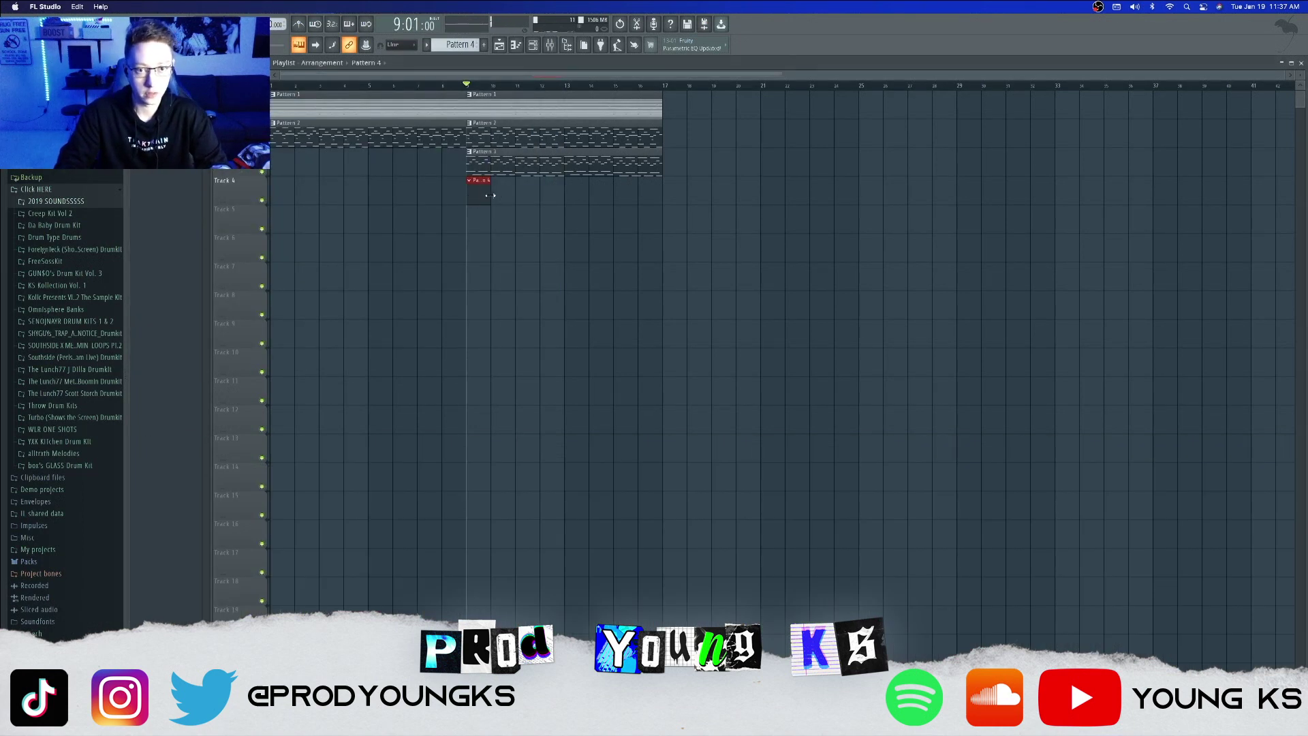
{"action": "left_click", "coordinate": [70, 398]}
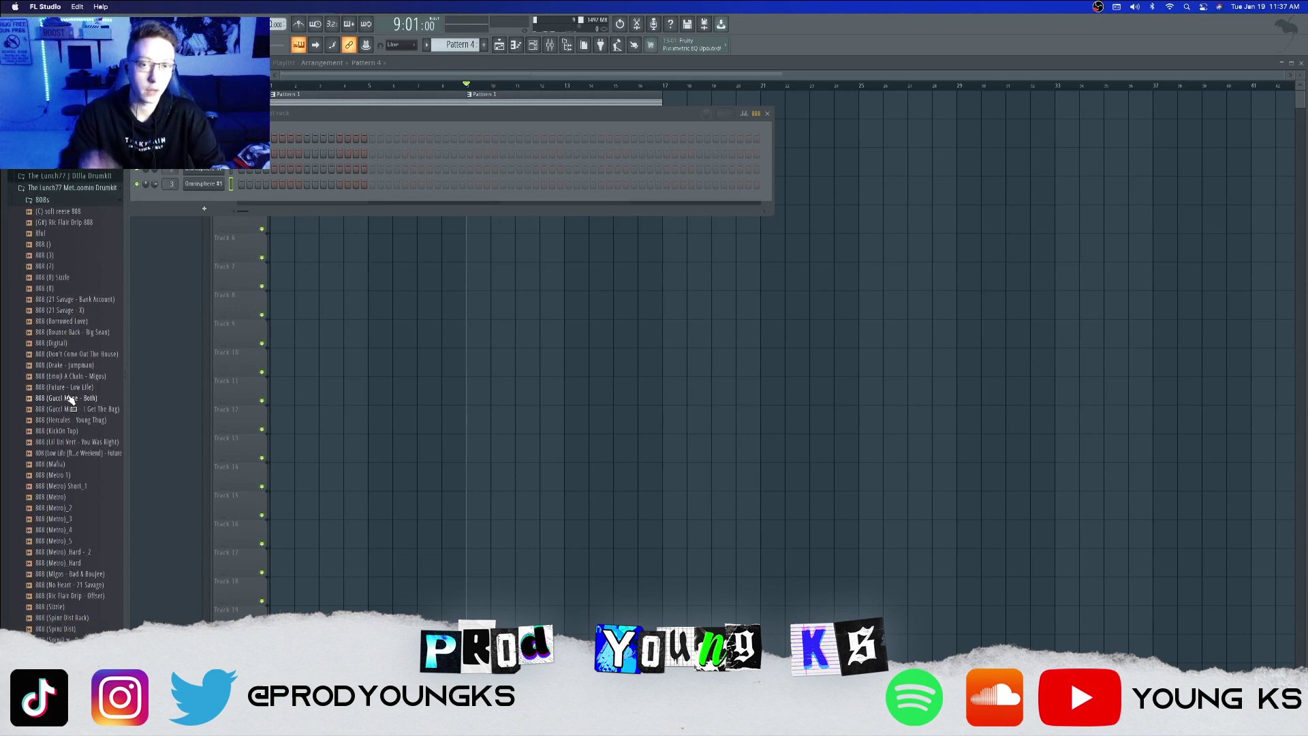
{"action": "left_click", "coordinate": [92, 453]}
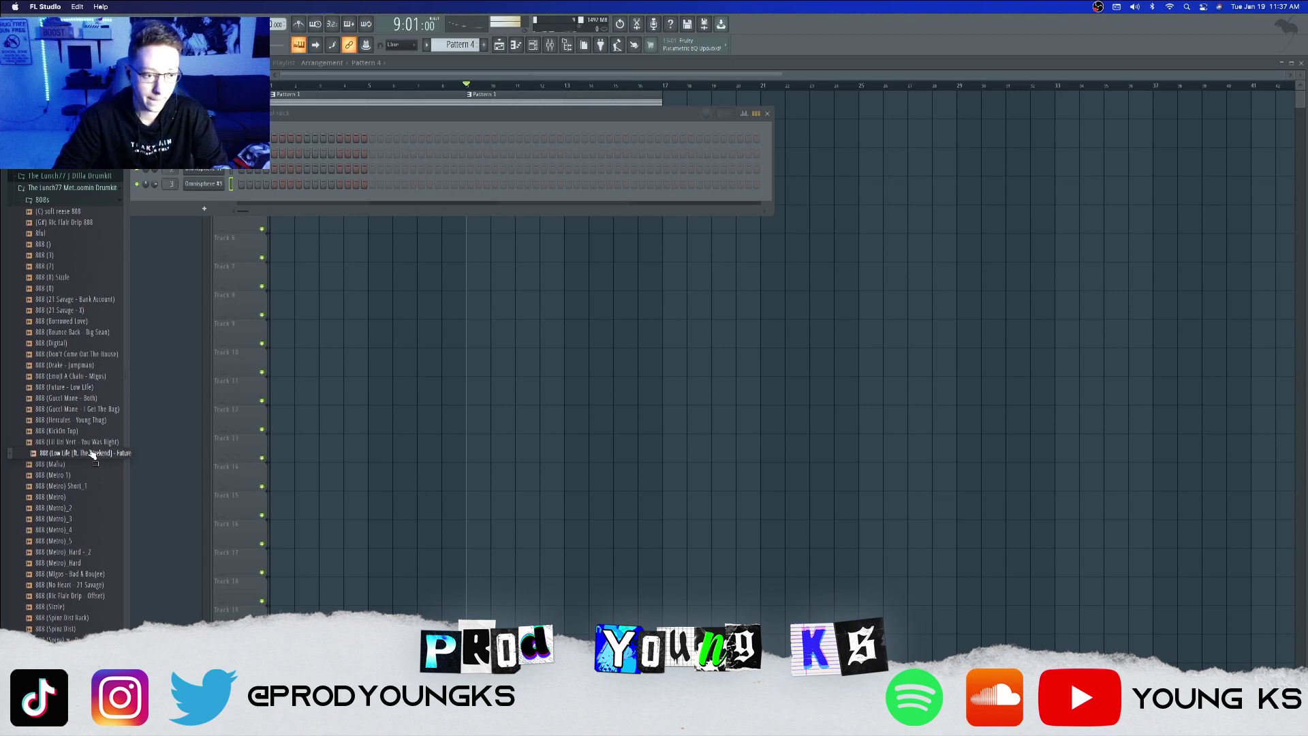
{"action": "left_click_drag", "start_coordinate": [202, 225], "coordinate": [211, 201]}
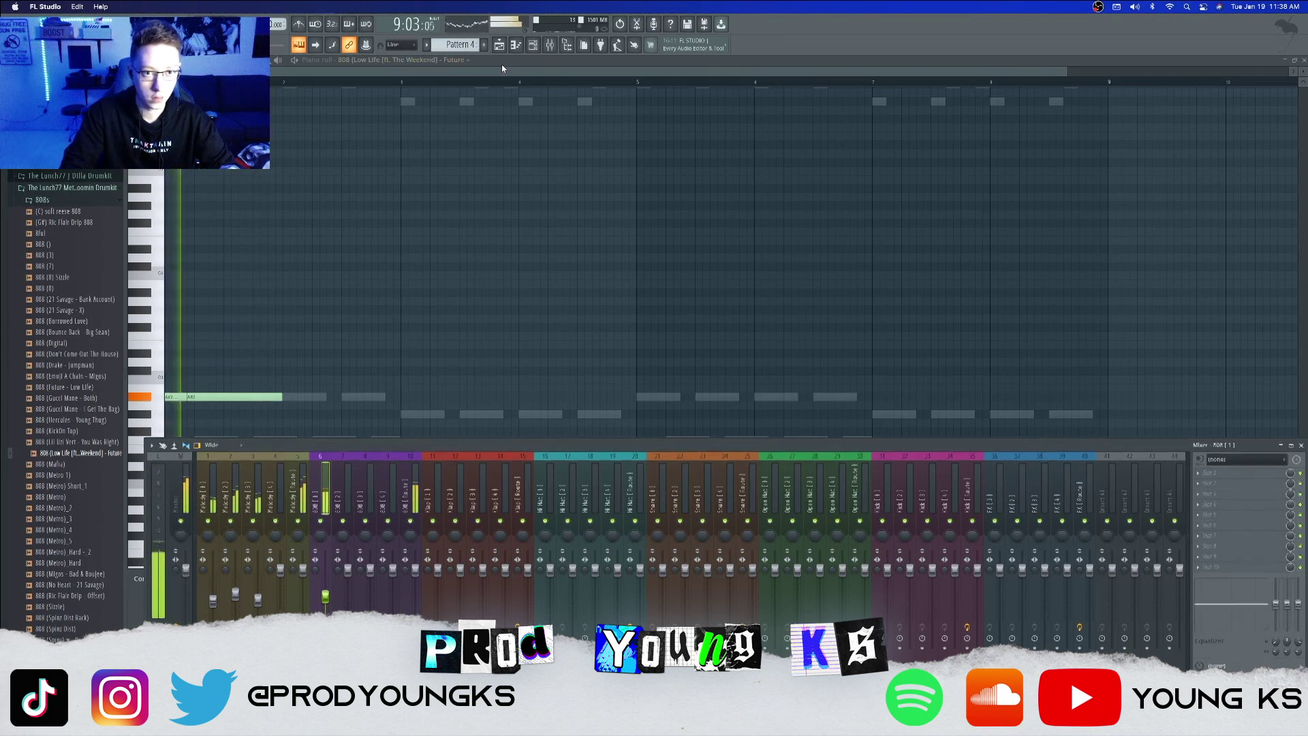
Add a third 808 note at the same pitch, shift it to beat four of the first bar, and play it back.
{"action": "key", "text": "F9"}
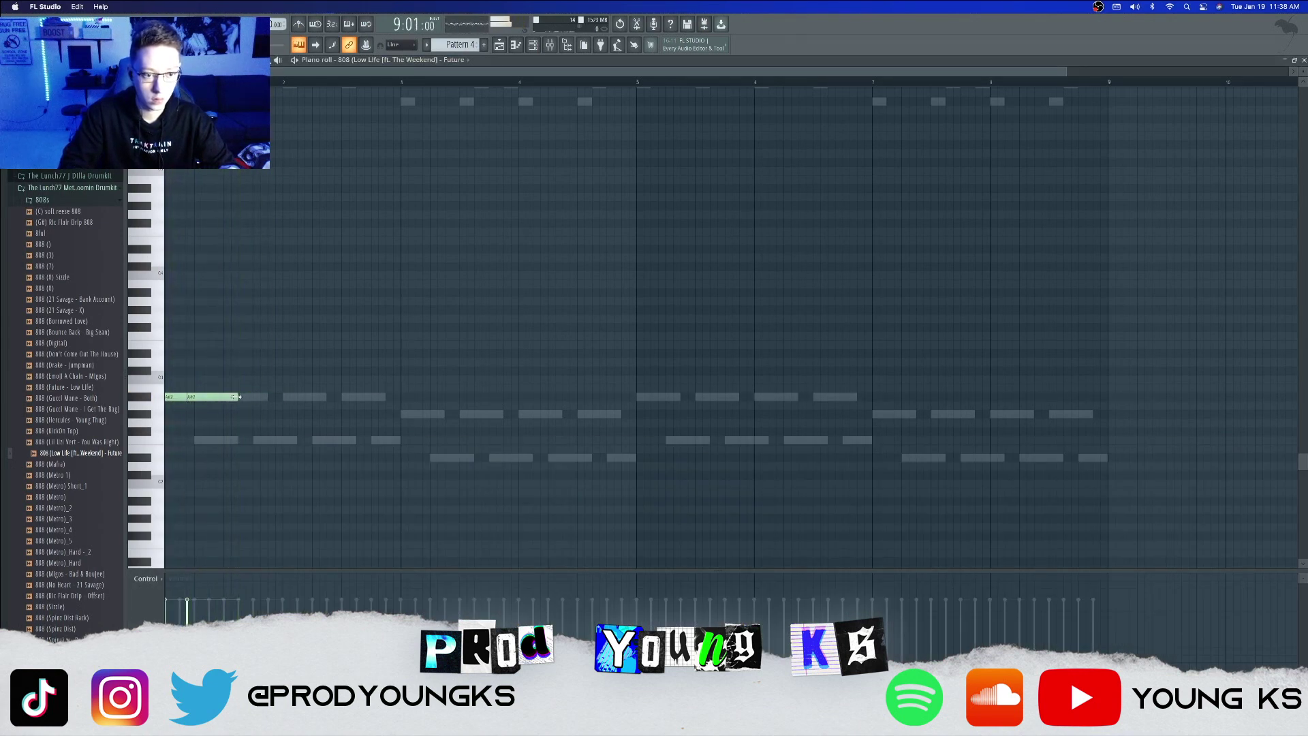
{"action": "left_click", "coordinate": [242, 397]}
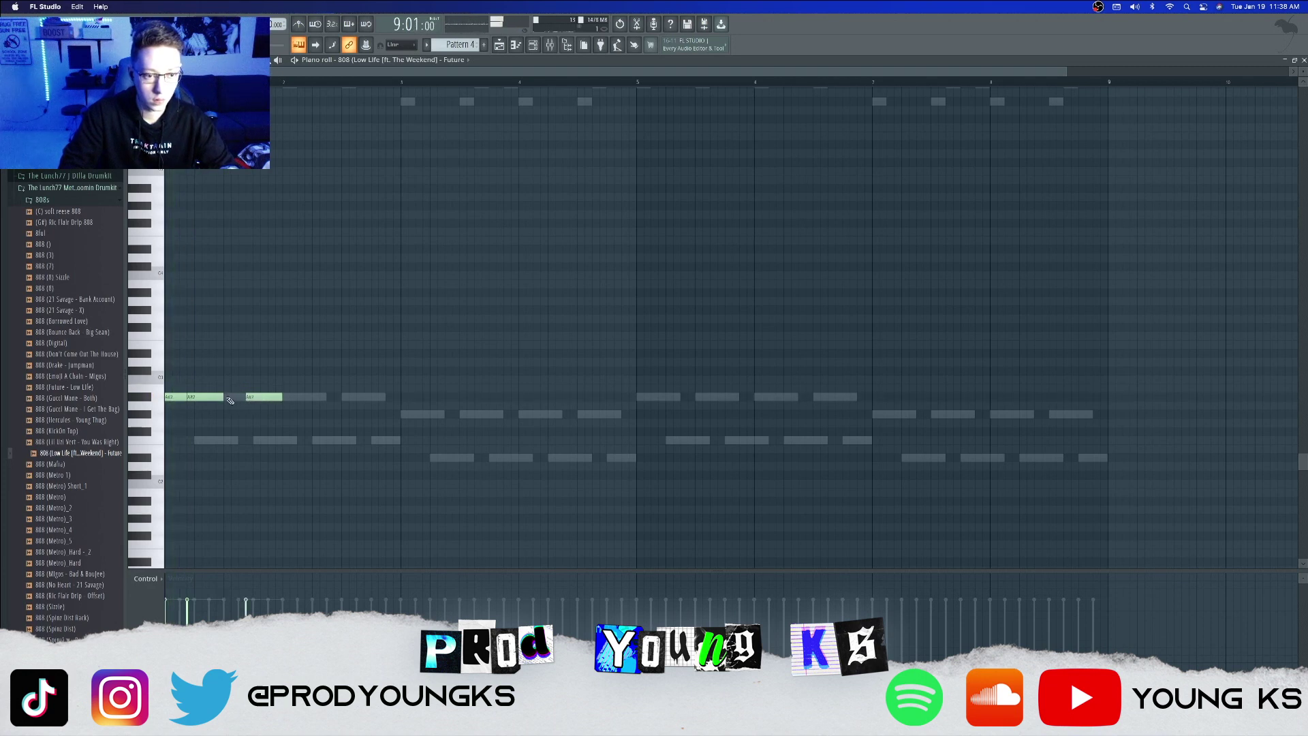
{"action": "left_click_drag", "start_coordinate": [268, 398], "coordinate": [277, 398]}
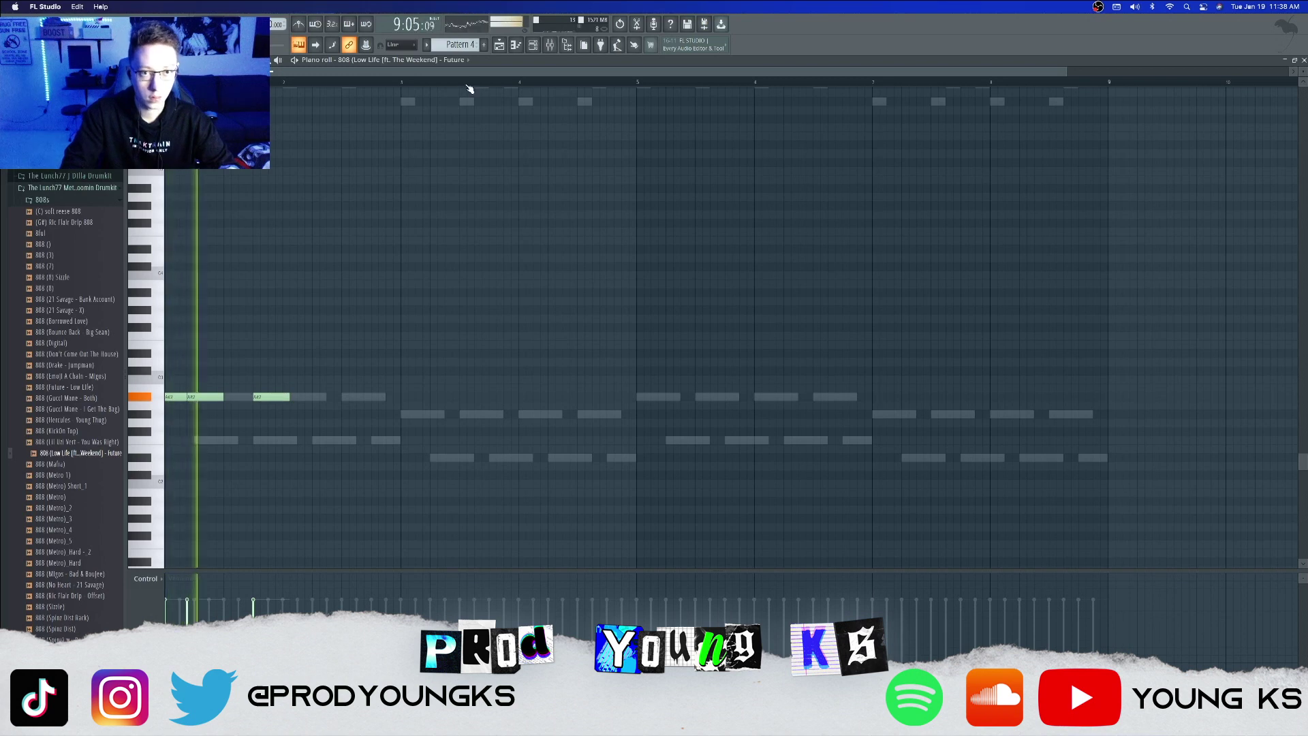
{"action": "key", "text": "space"}
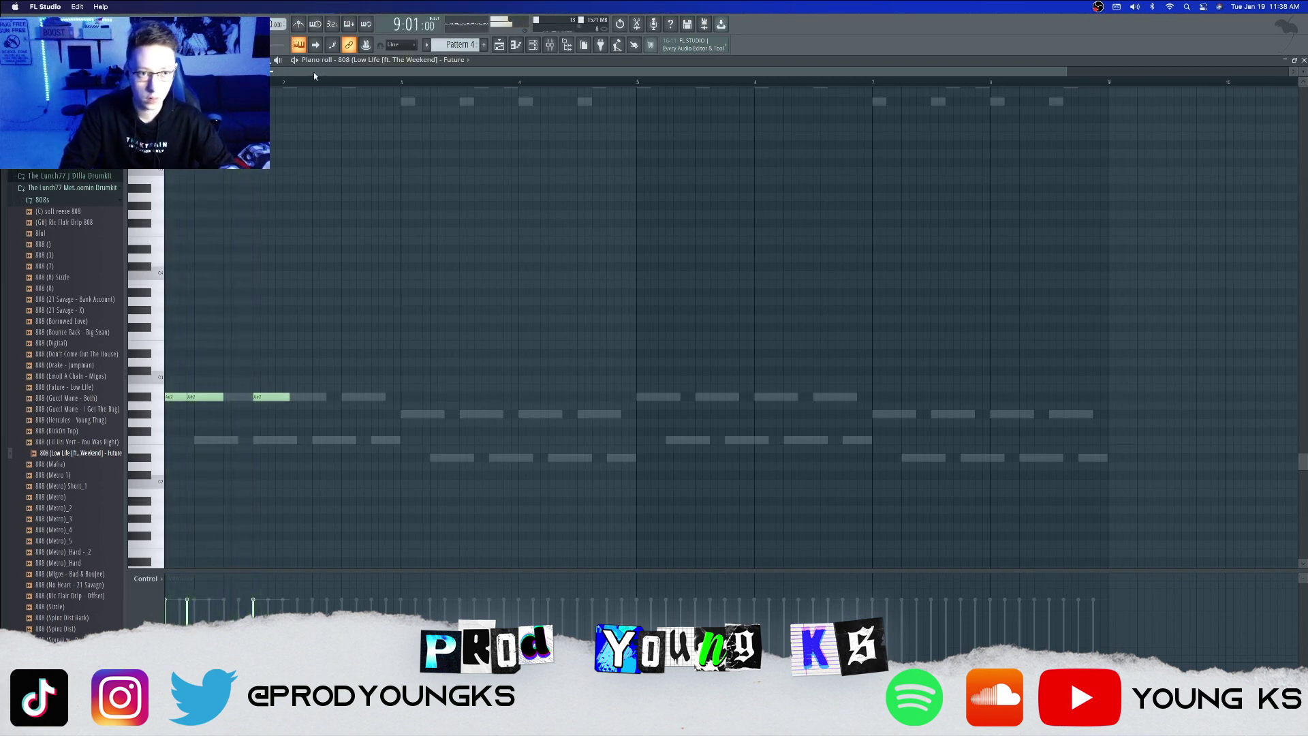
{"action": "key", "text": "space"}
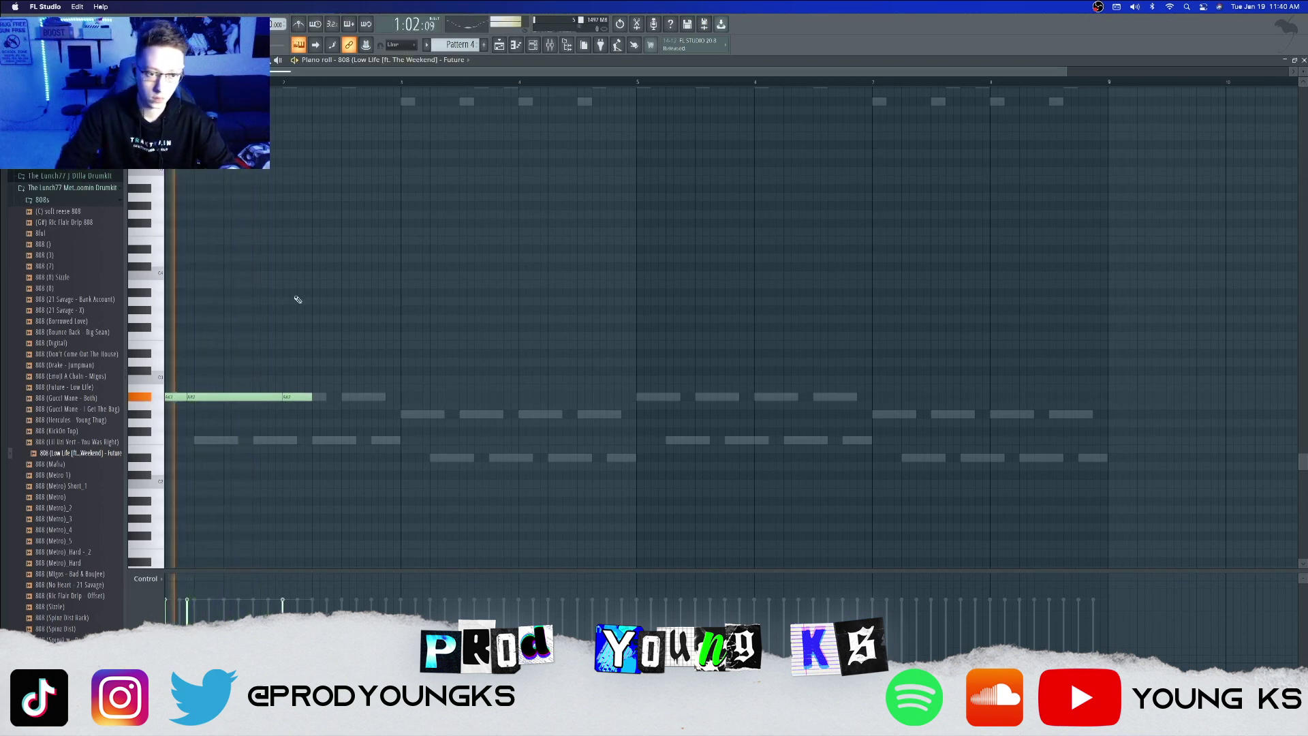
Shorten the third 808 note, add short repeats after it, and extend the last note to complete a two-bar phrase.
{"action": "left_click_drag", "start_coordinate": [311, 397], "coordinate": [306, 397]}
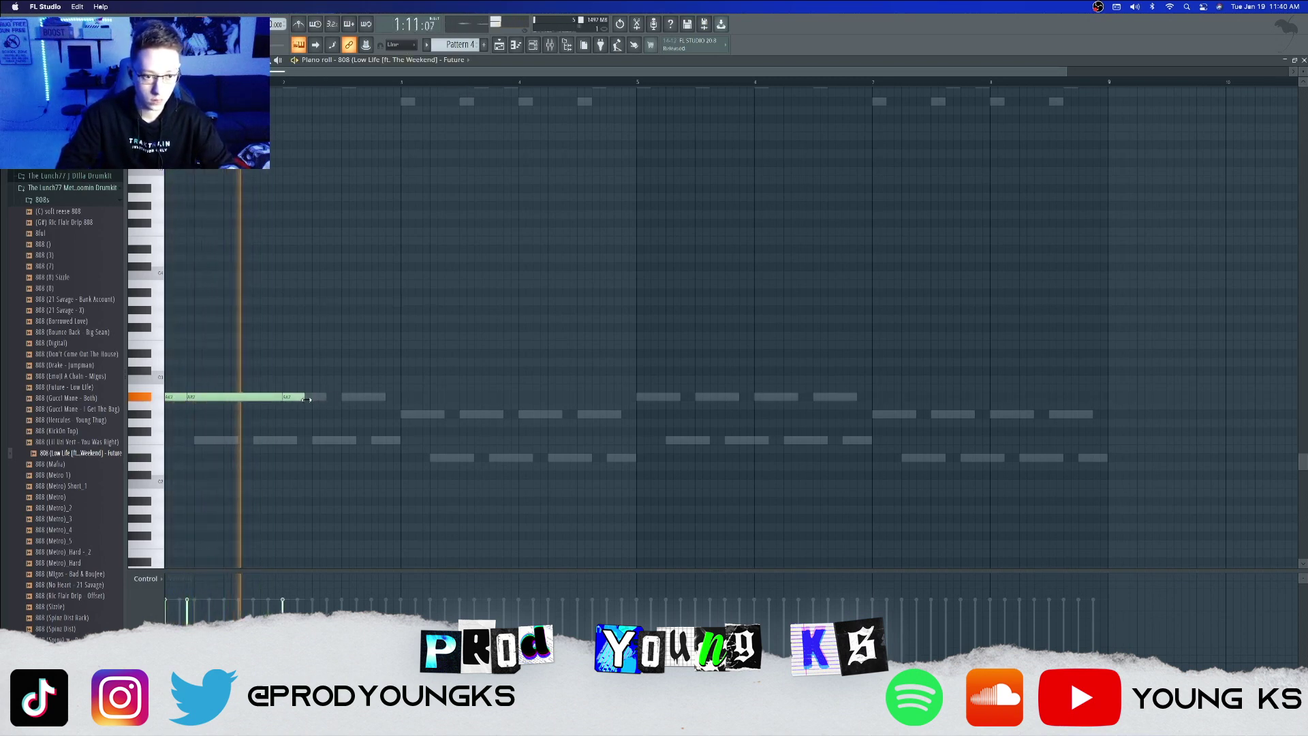
{"action": "left_click", "coordinate": [306, 398]}
{"action": "key", "text": "space"}
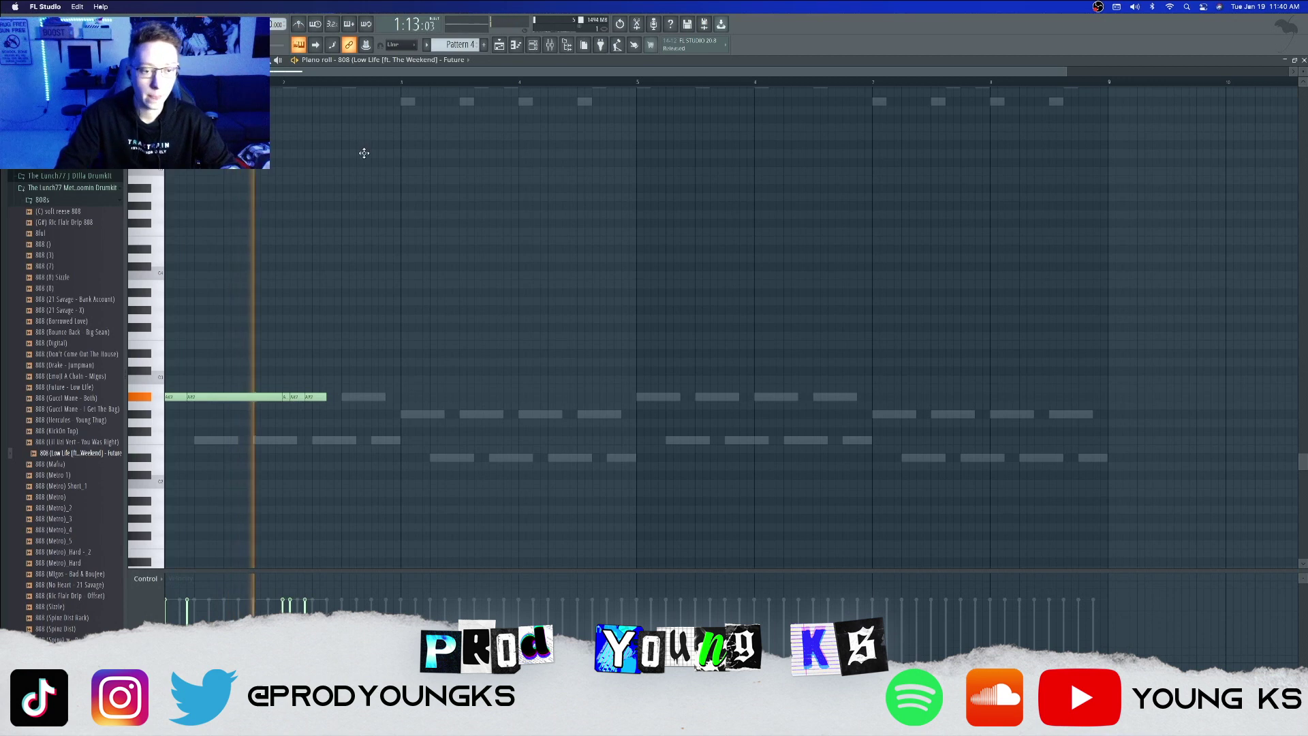
{"action": "key", "text": "space"}
{"action": "left_click_drag", "start_coordinate": [327, 397], "coordinate": [399, 399]}
Duplicate the two-bar 808 phrase two semitones lower, repeat both phrases to fill eight bars, and play the result.
{"action": "key", "text": "ctrl+b"}
{"action": "key", "text": "Down"}
{"action": "key", "text": "Down"}
{"action": "key", "text": "ctrl+a"}
{"action": "key", "text": "ctrl+b"}
{"action": "key", "text": "ctrl+d"}
{"action": "key", "text": "space"}
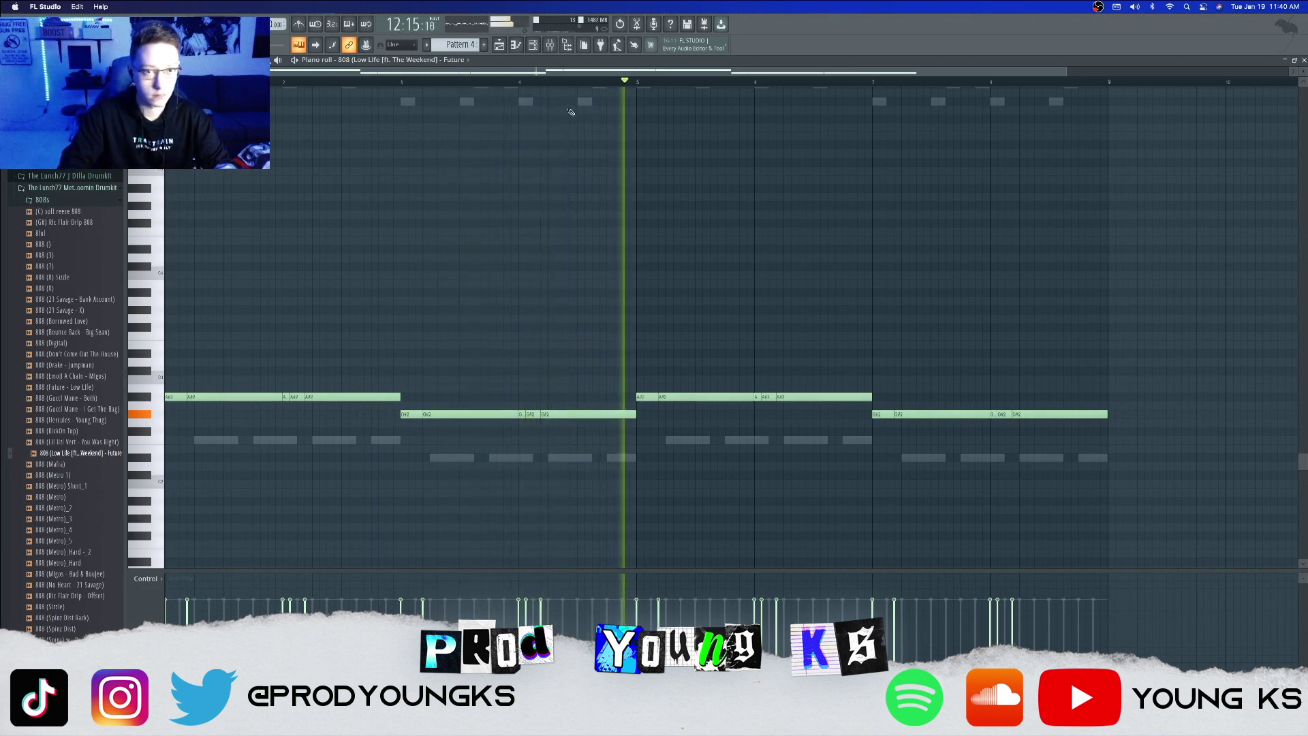
{"action": "key", "text": "space"}
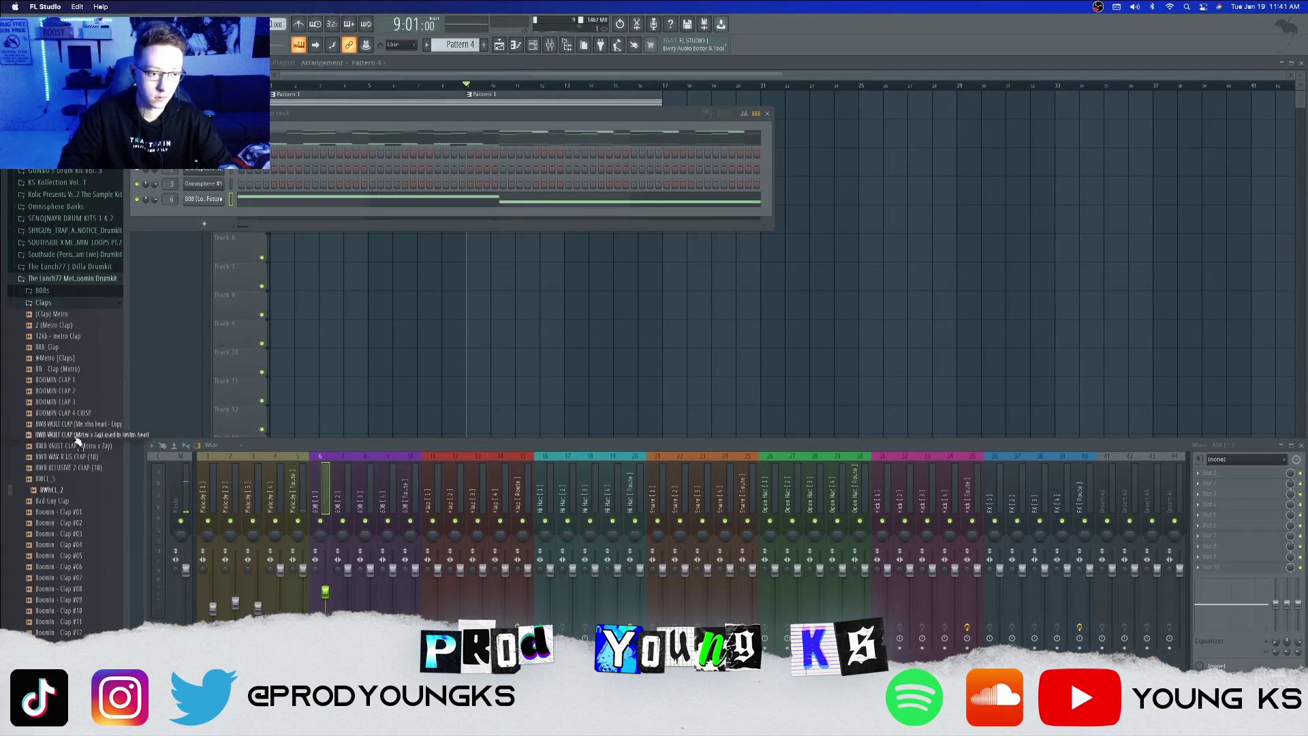
Audition clap samples from the drumkit and add BWB VAULT CLAP (Metro x Zay) to the channel rack.
{"action": "left_click", "coordinate": [75, 436]}
{"action": "left_click", "coordinate": [71, 425]}
{"action": "left_click", "coordinate": [71, 435]}
{"action": "left_click", "coordinate": [70, 424]}
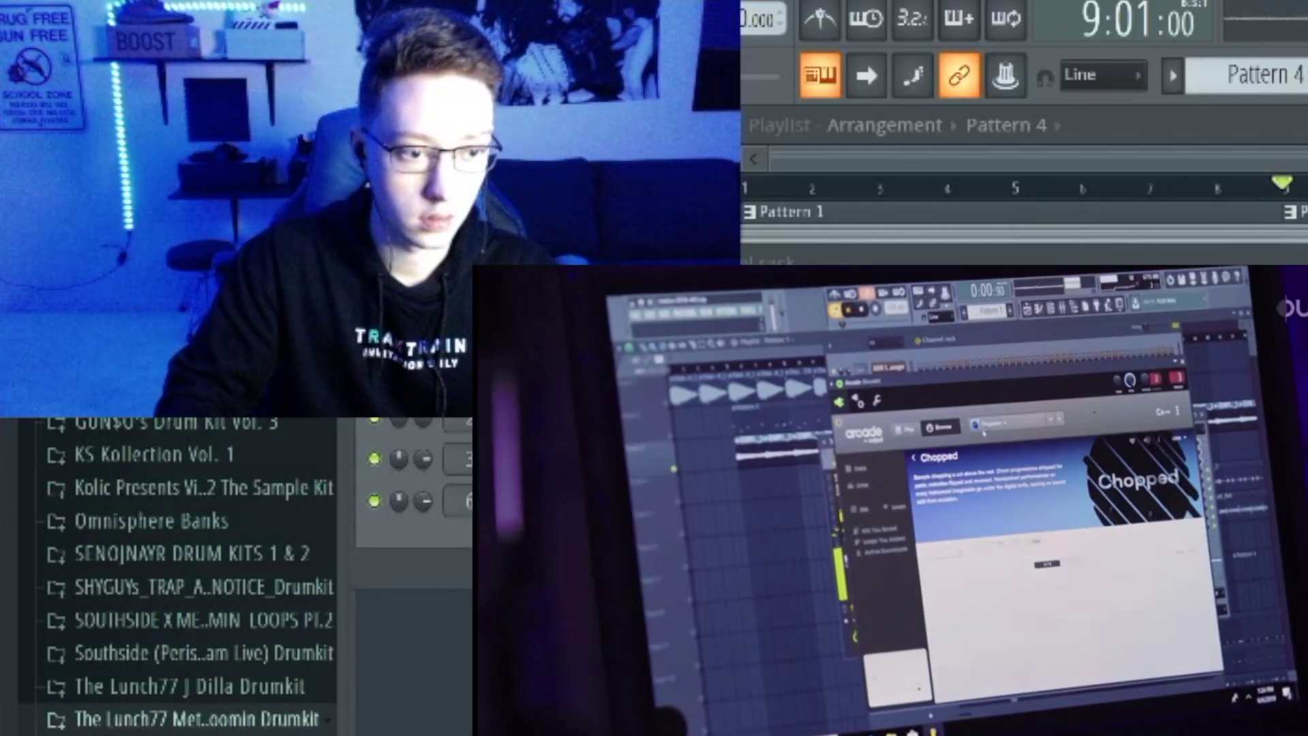
{"action": "left_click_drag", "start_coordinate": [79, 446], "coordinate": [204, 212]}
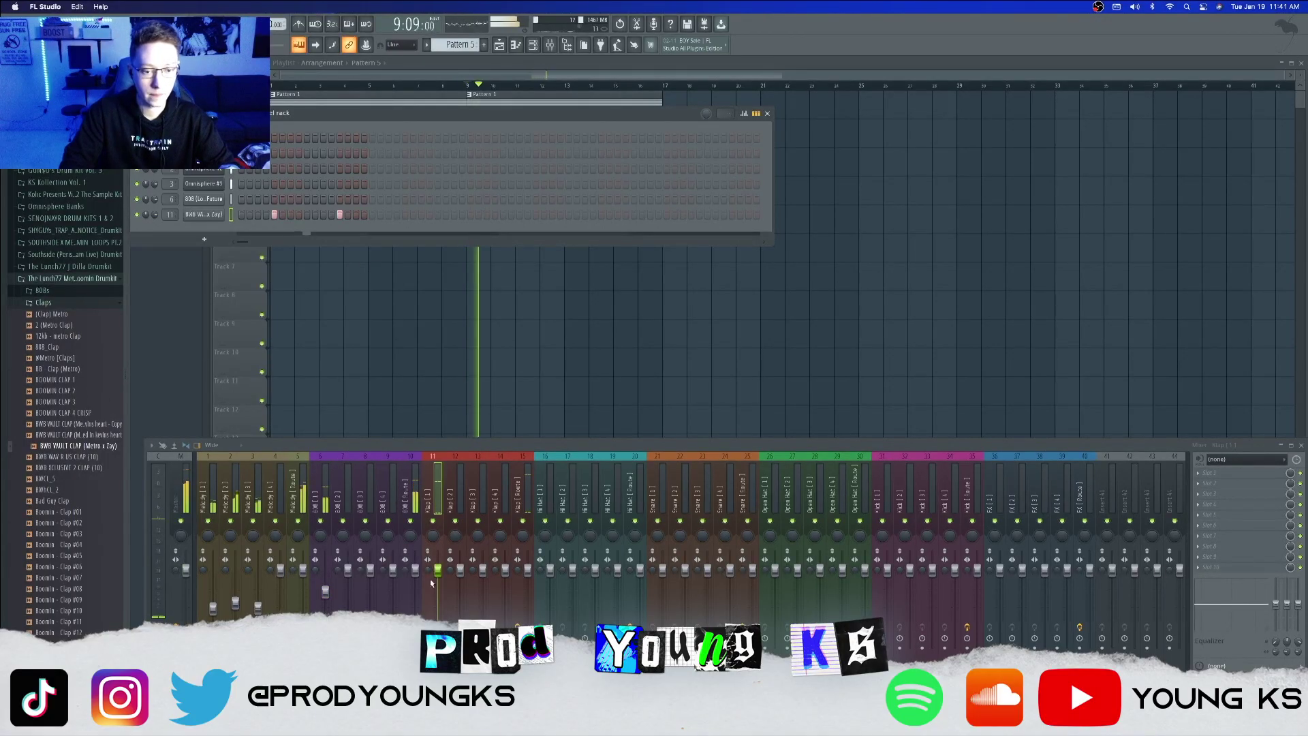
Slightly lower the clap's mixer fader and add claps in Pattern 5 on steps 21, 29, 37, 45, 53 and 61.
{"action": "left_click_drag", "start_coordinate": [437, 569], "coordinate": [439, 584]}
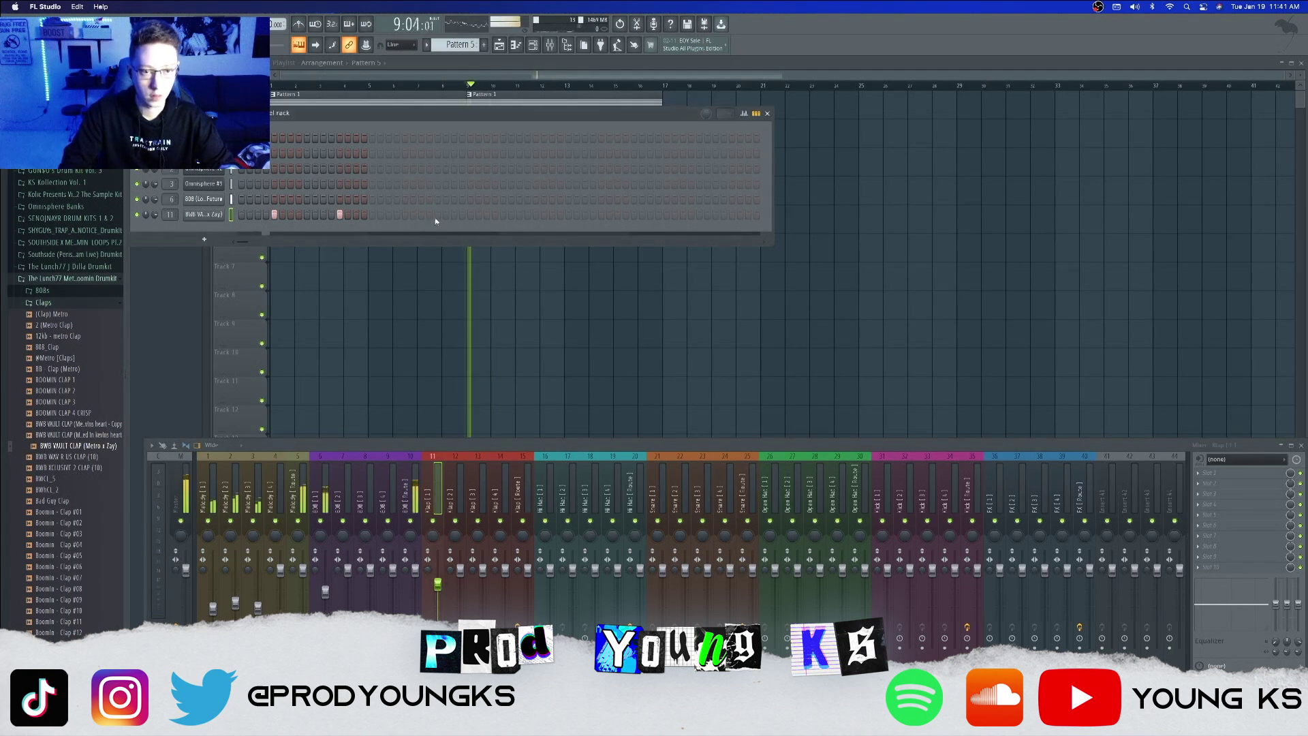
{"action": "left_click", "coordinate": [405, 215]}
{"action": "left_click", "coordinate": [470, 214]}
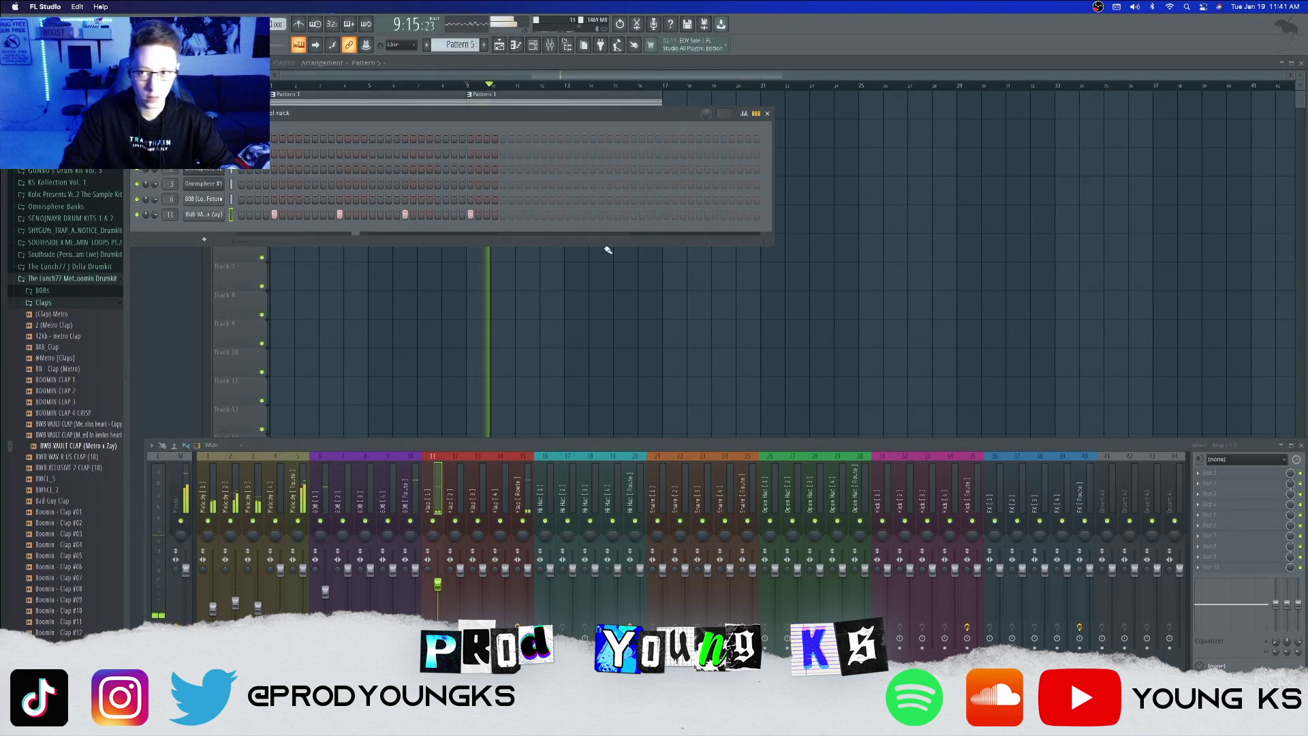
{"action": "left_click", "coordinate": [535, 215]}
{"action": "left_click", "coordinate": [600, 215]}
{"action": "left_click", "coordinate": [666, 215]}
{"action": "left_click", "coordinate": [731, 214]}
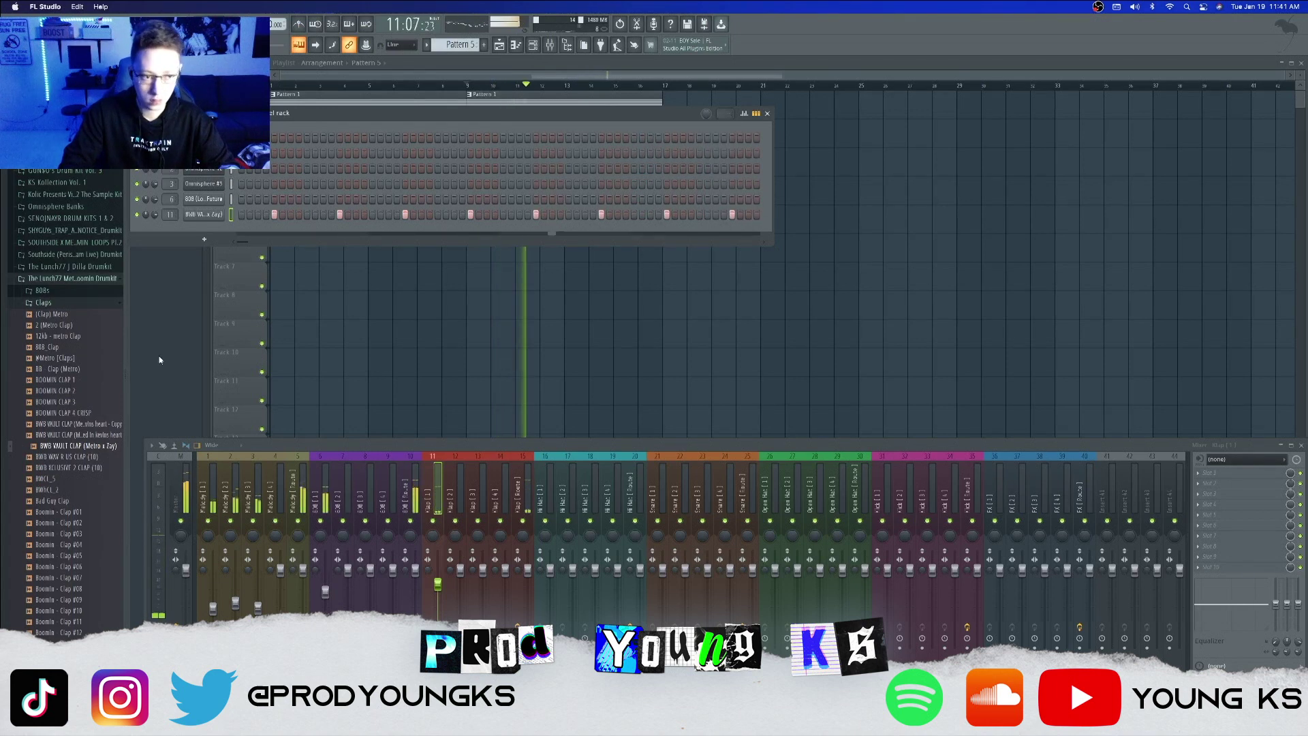
Switch from the Claps folder to Closed Hats and load Boomin - Hat Closer #01 as the hi-hat.
{"action": "left_click", "coordinate": [72, 304]}
{"action": "left_click", "coordinate": [61, 315]}
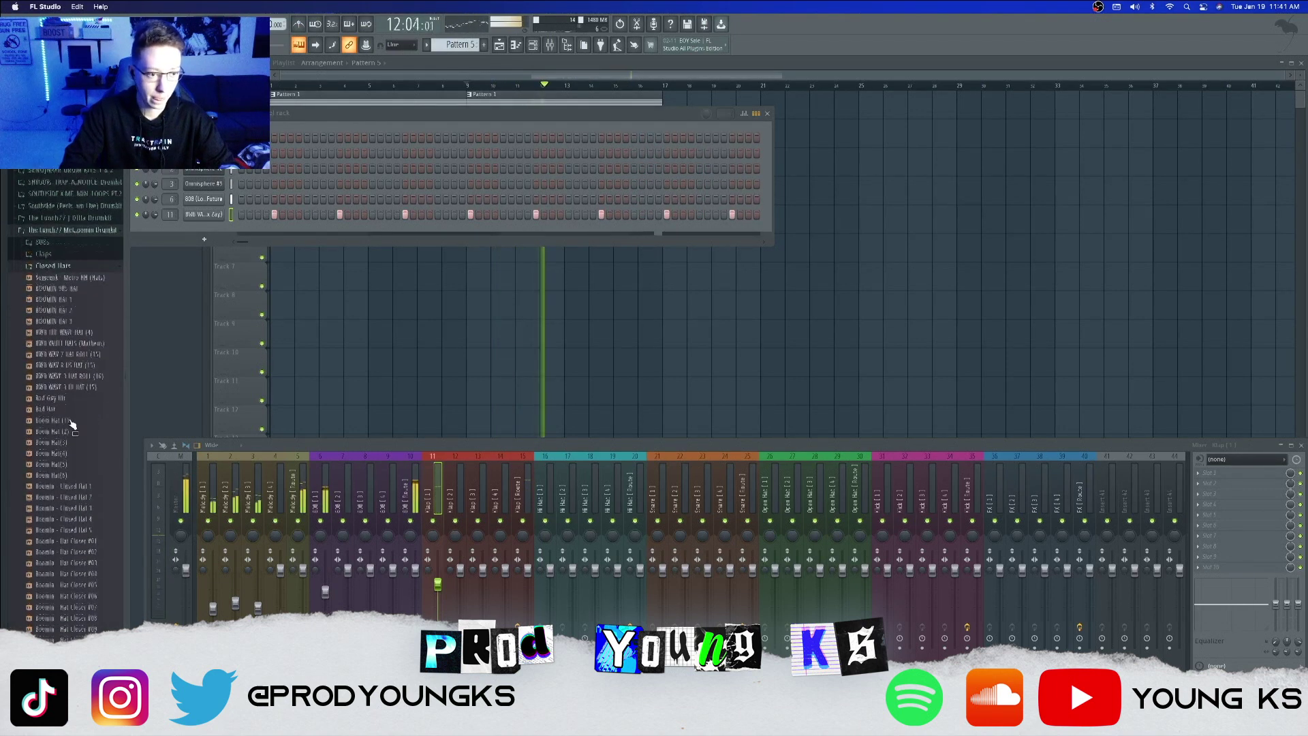
{"action": "key", "text": "space"}
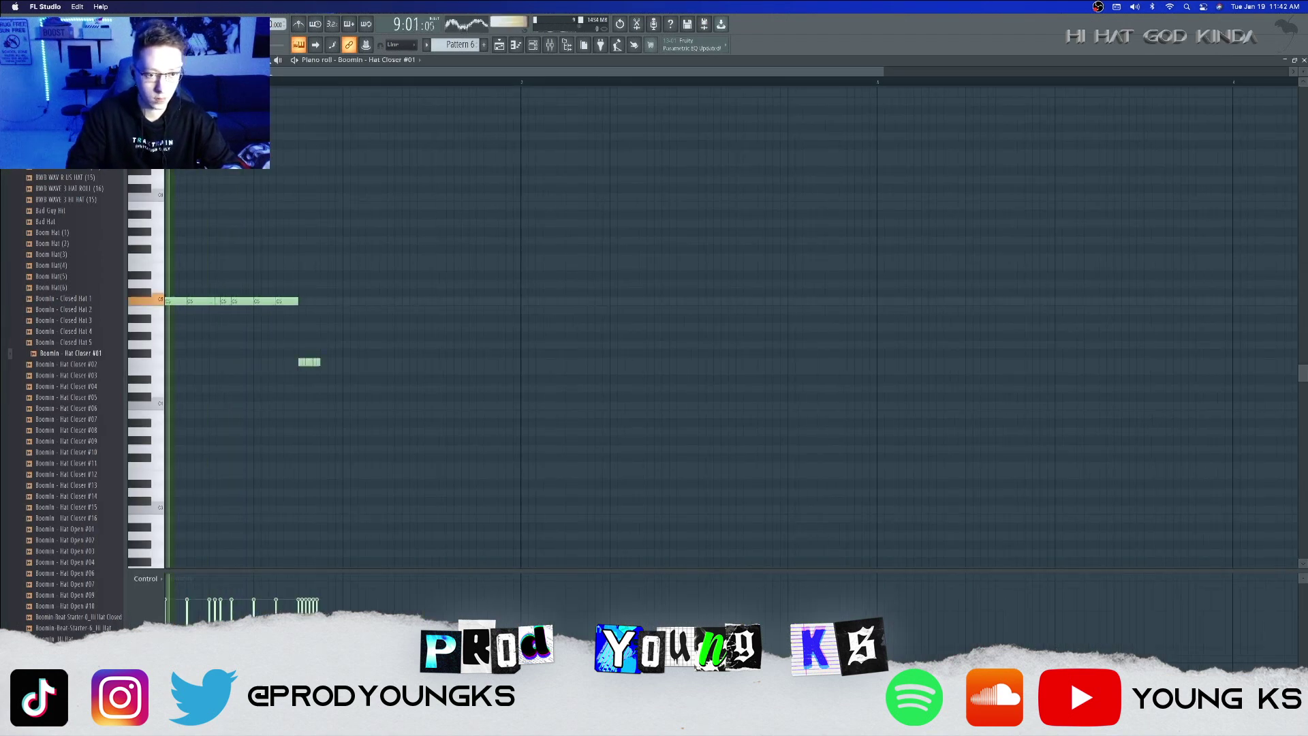
Continue the first bar's hi-hats with base-pitch notes after the low roll, raising one of them slightly in pitch.
{"action": "key", "text": "space"}
{"action": "key", "text": "space"}
{"action": "key", "text": "space"}
{"action": "left_click_drag", "start_coordinate": [344, 301], "coordinate": [384, 303]}
{"action": "key", "text": "space"}
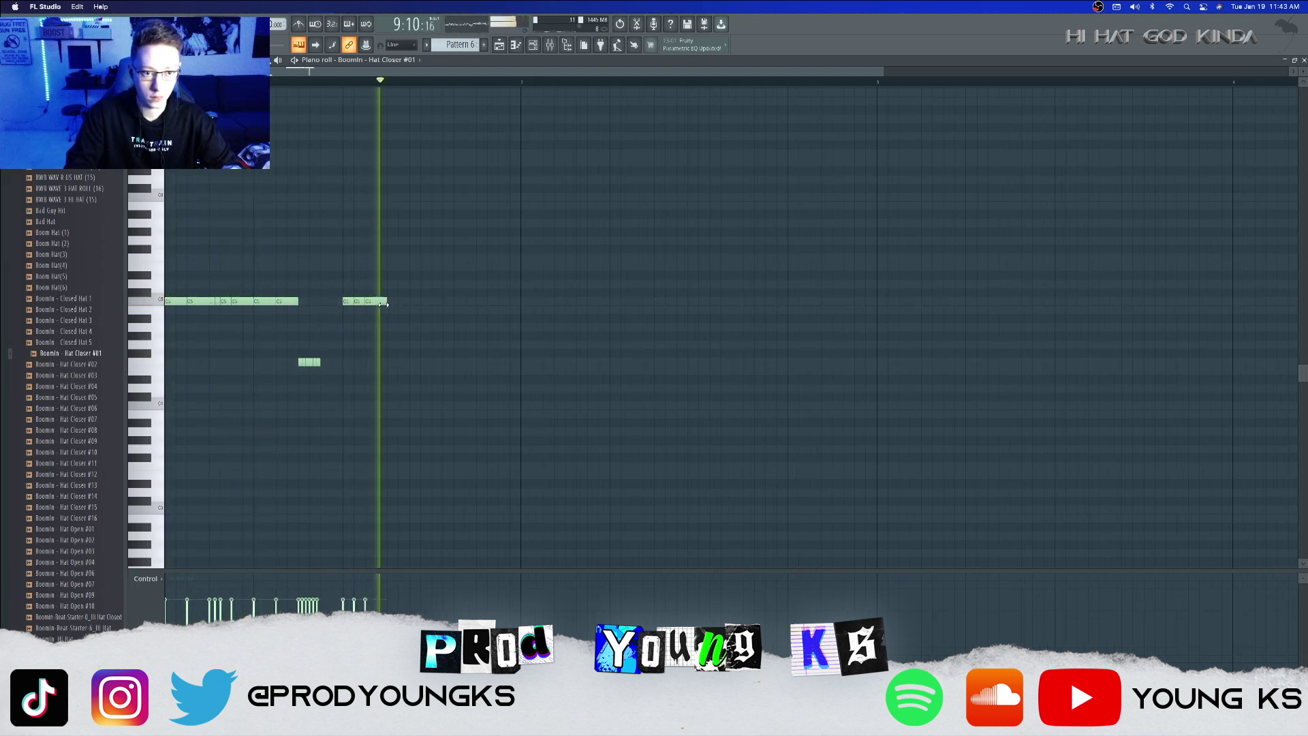
{"action": "left_click", "coordinate": [393, 302]}
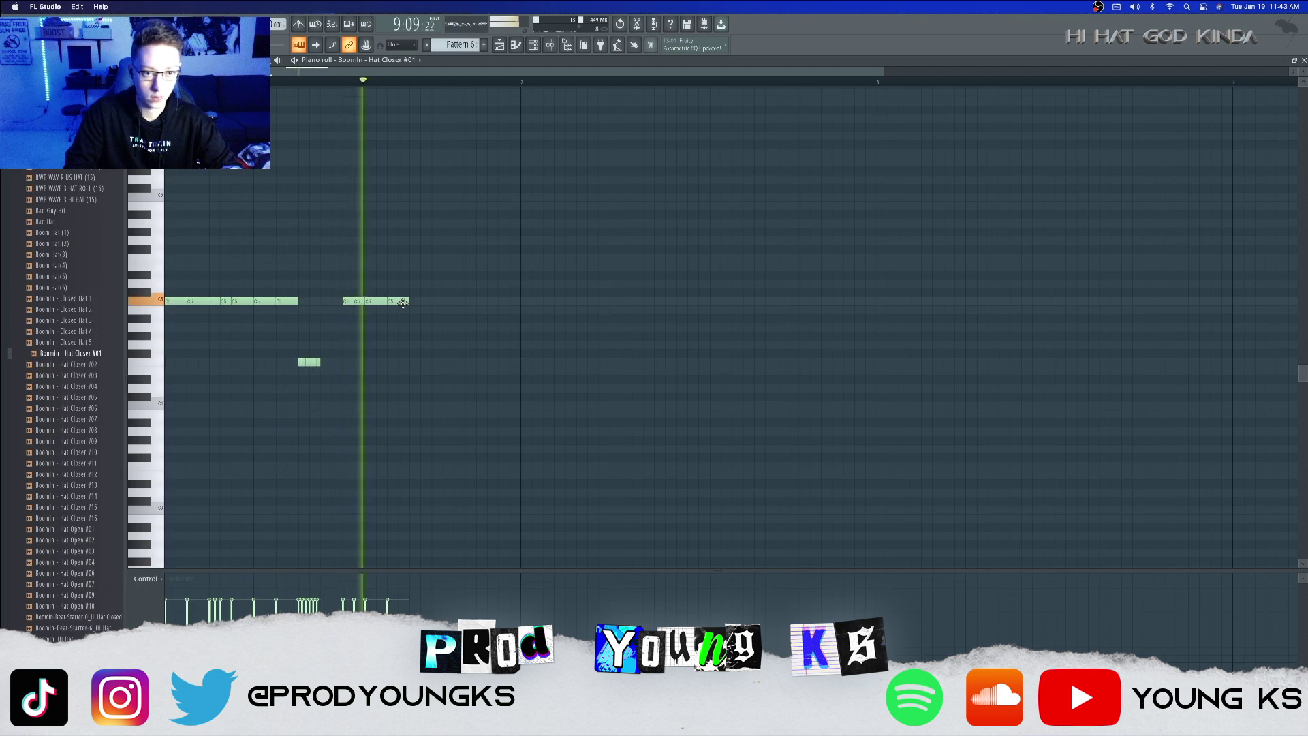
{"action": "key", "text": "space"}
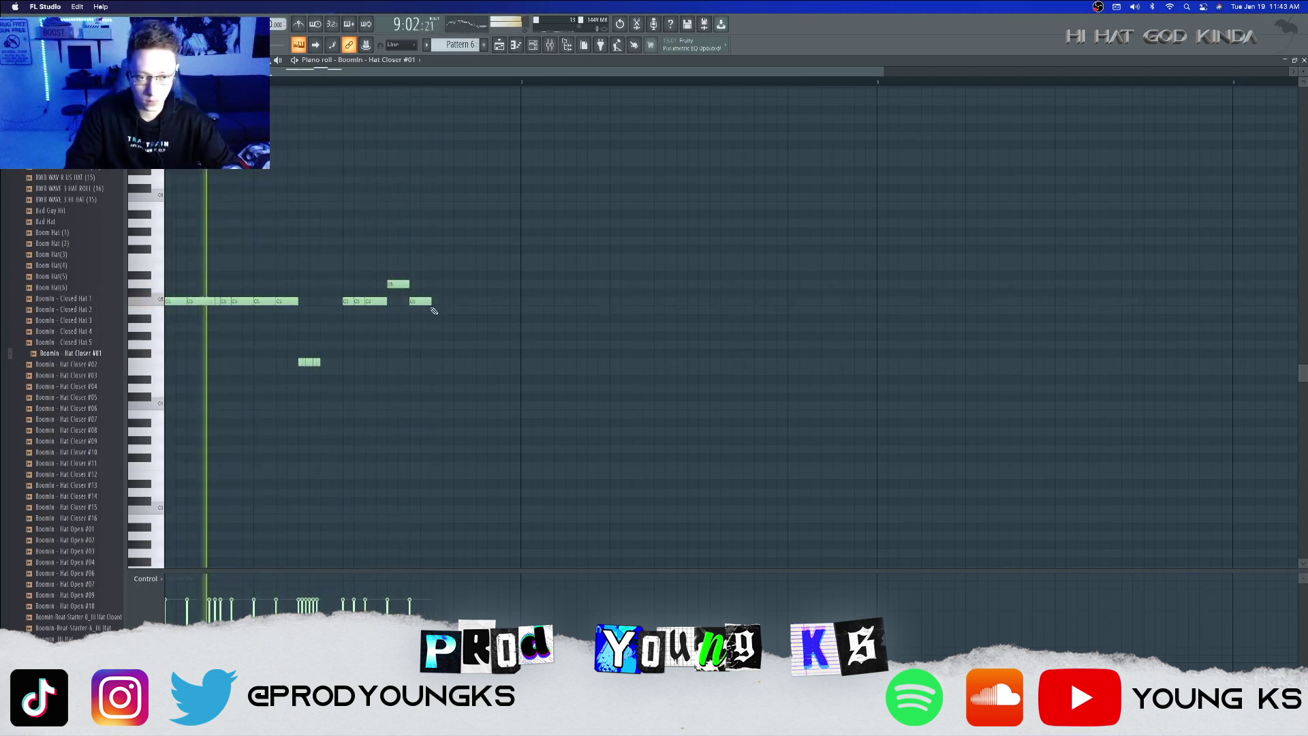
Fill the end of the first bar with a run of hi-hat notes a few semitones below the base pitch.
{"action": "left_click", "coordinate": [440, 328]}
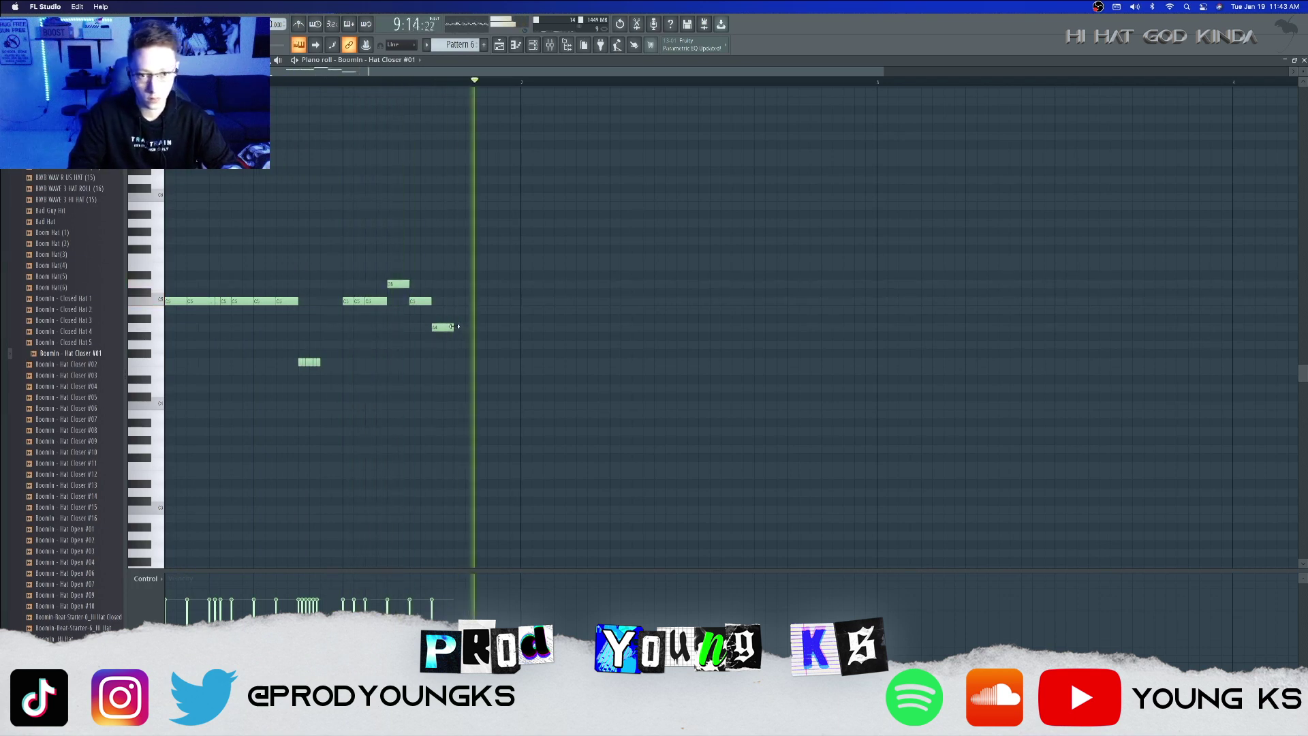
{"action": "left_click_drag", "start_coordinate": [455, 327], "coordinate": [518, 328]}
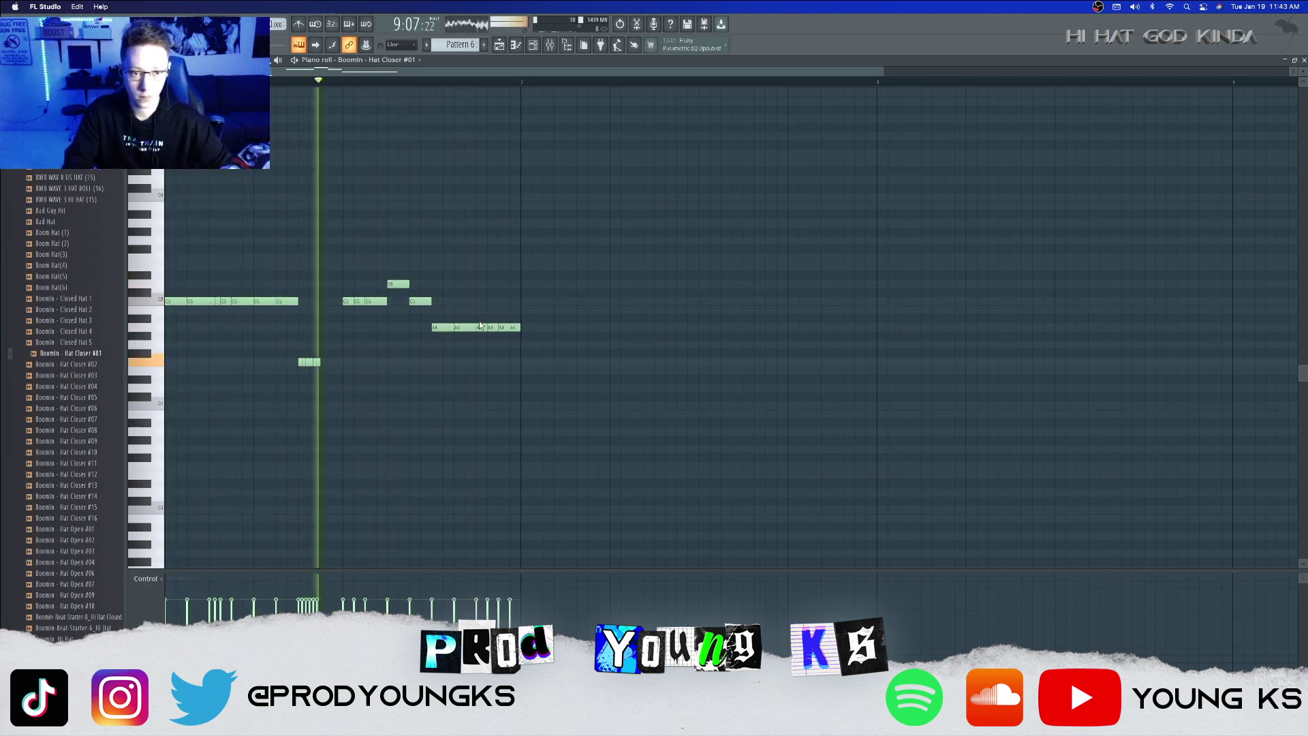
{"action": "key", "text": "space"}
{"action": "key", "text": "space"}
Draw base-pitch hi-hats through most of the second bar and chop the last note into a quick roll.
{"action": "left_click_drag", "start_coordinate": [524, 301], "coordinate": [599, 300]}
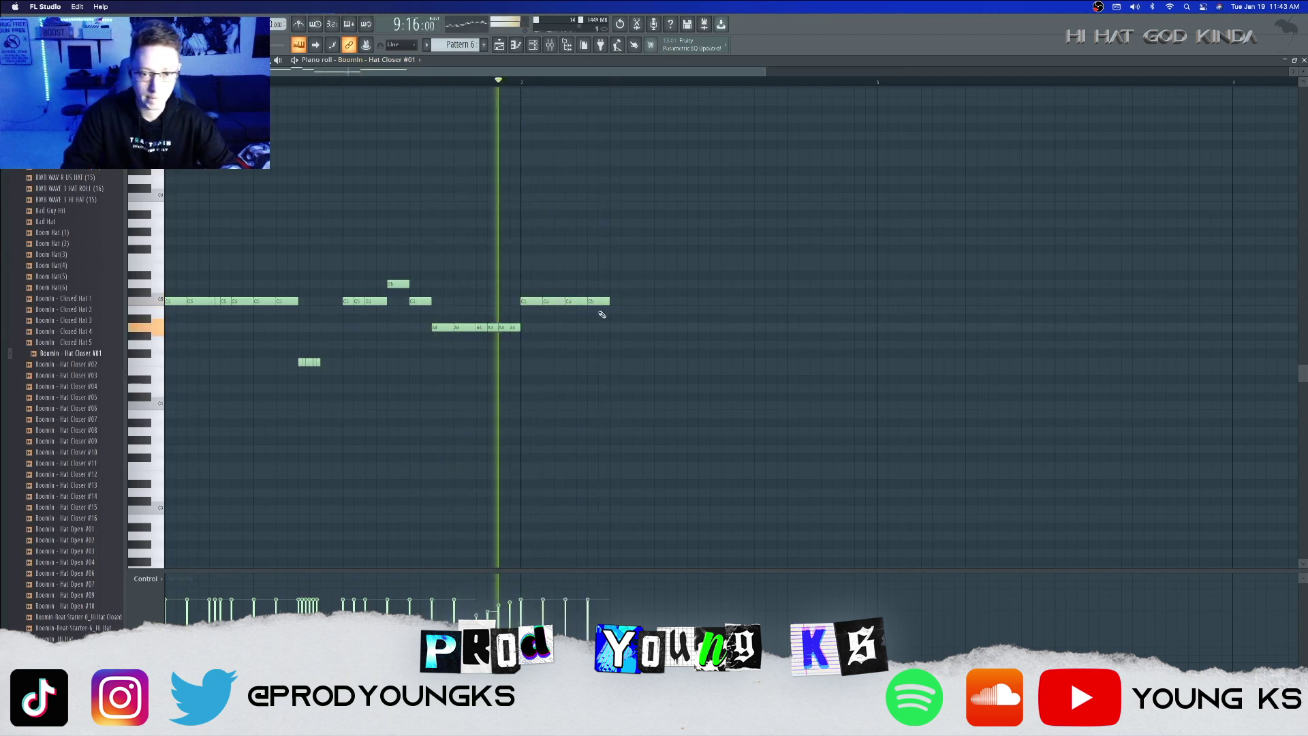
{"action": "left_click_drag", "start_coordinate": [610, 300], "coordinate": [786, 302]}
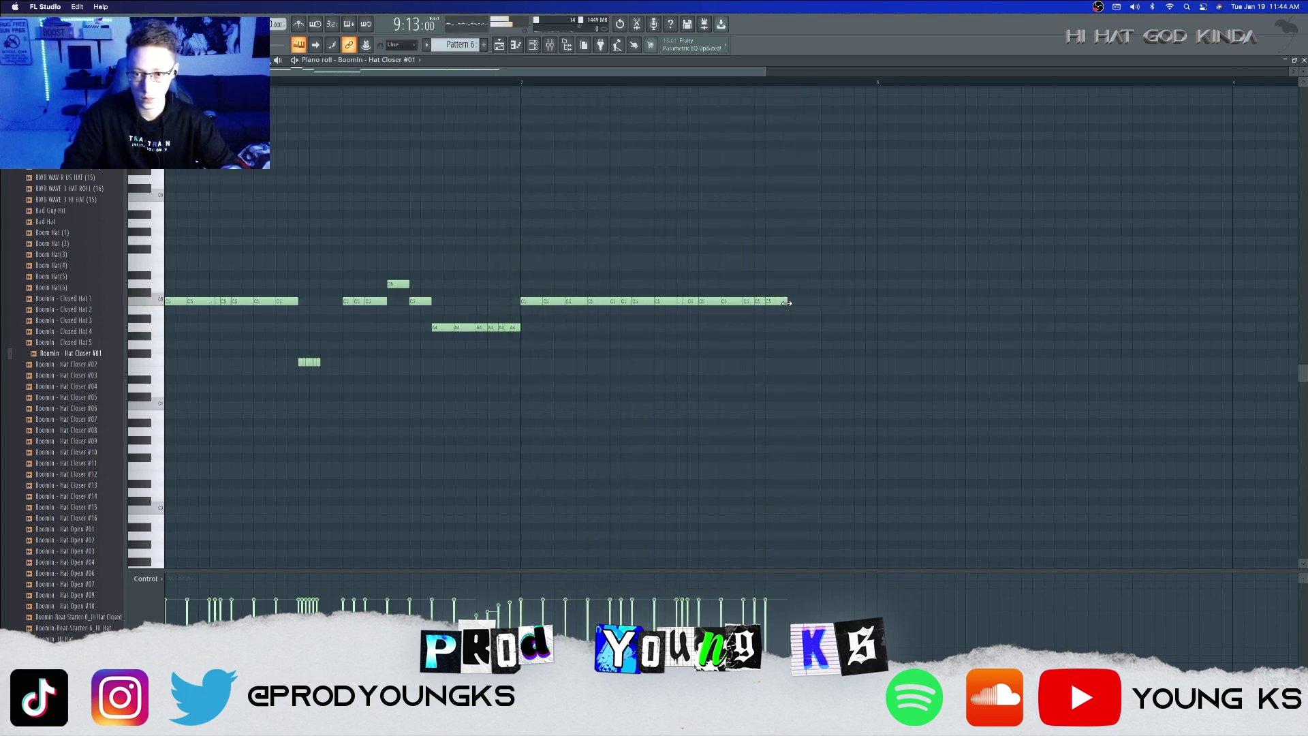
{"action": "left_click", "coordinate": [781, 305], "text": "super"}
{"action": "key", "text": "super+u"}
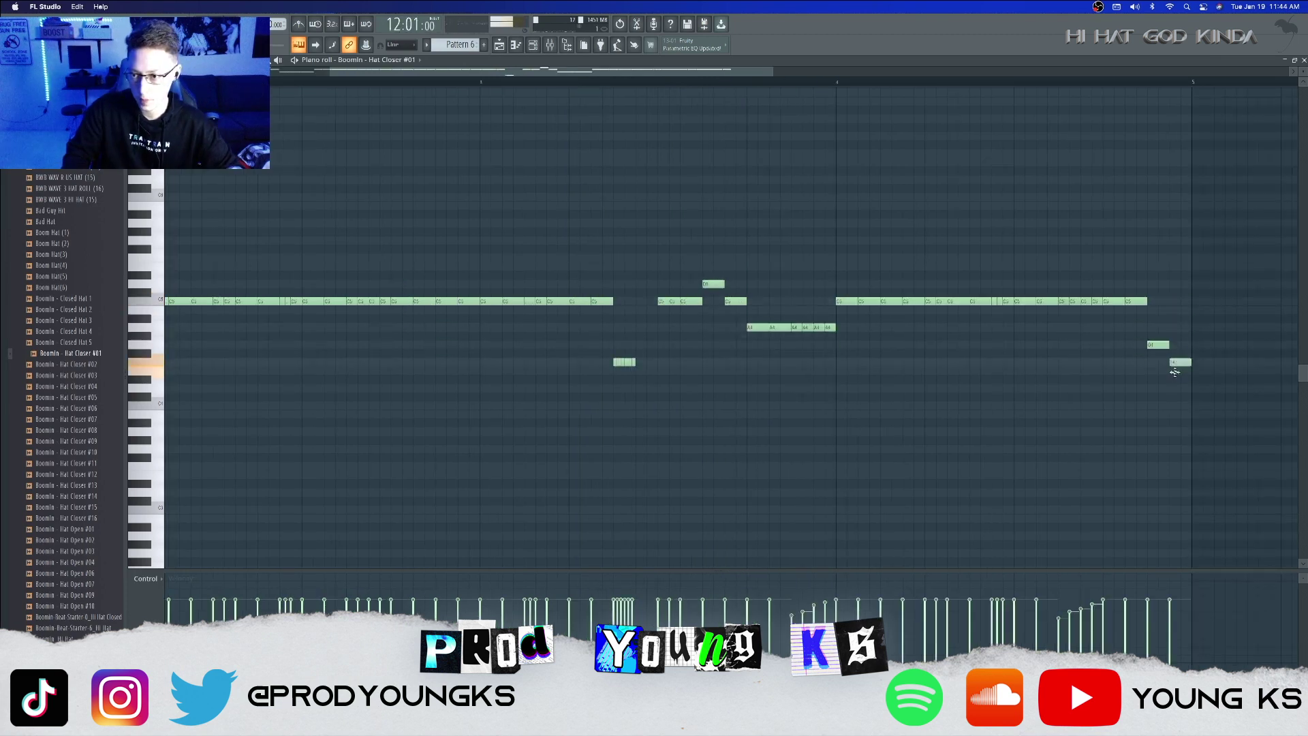
Lower the last three hi-hats at the pattern's end into a descending run in three-semitone steps and audition it.
{"action": "left_click_drag", "start_coordinate": [1175, 372], "coordinate": [1182, 389]}
{"action": "key", "text": "space"}
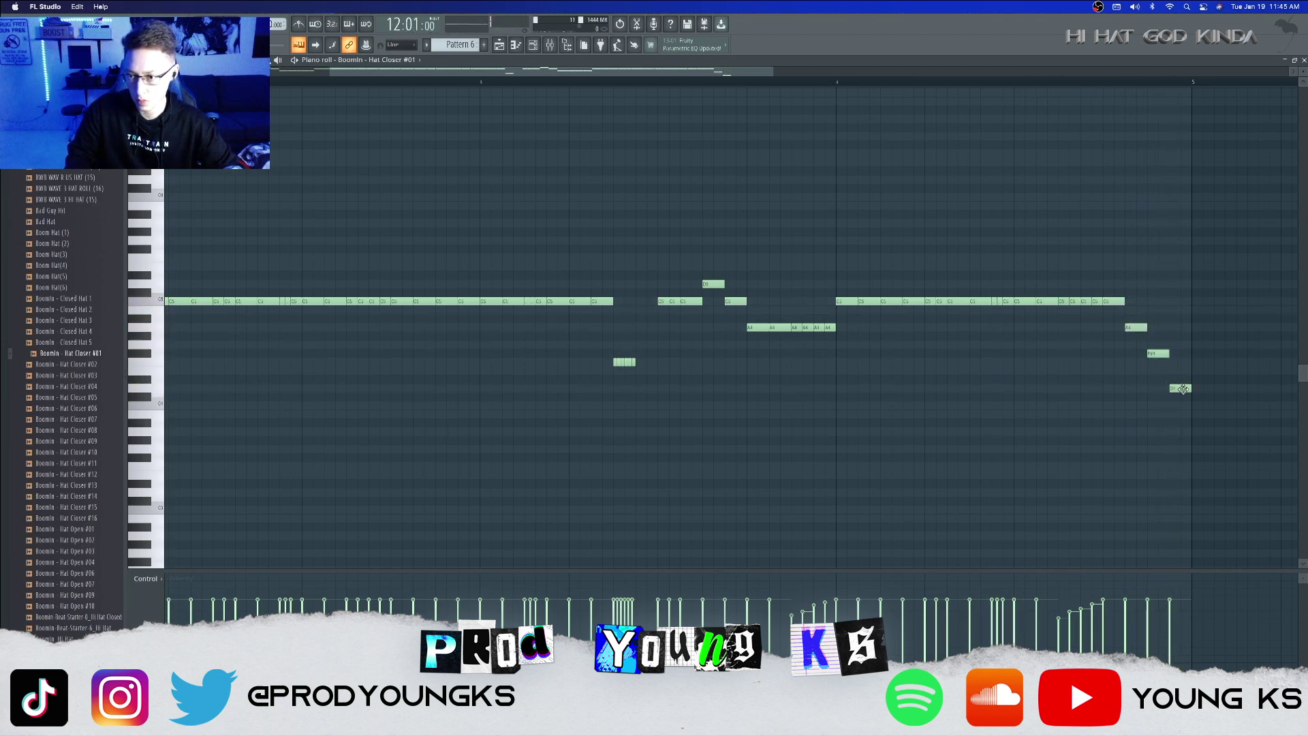
{"action": "key", "text": "space"}
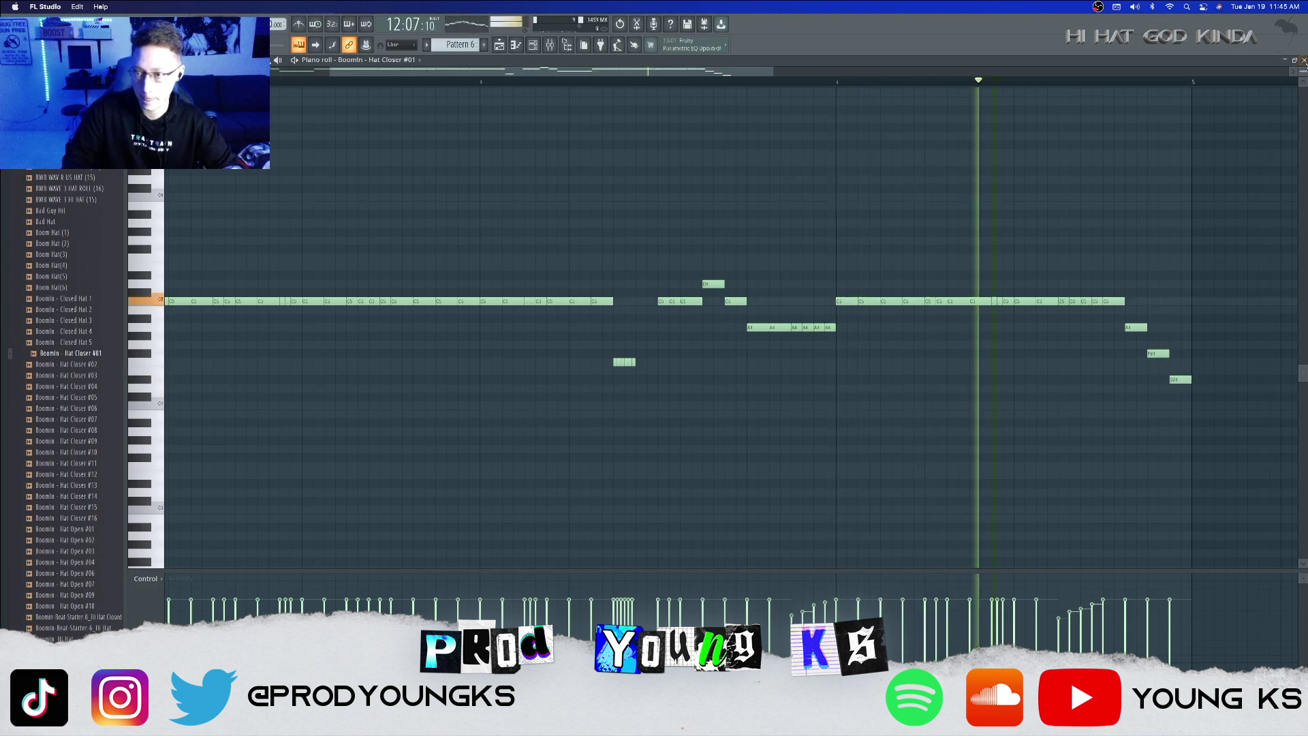
{"action": "left_click", "coordinate": [1304, 61]}
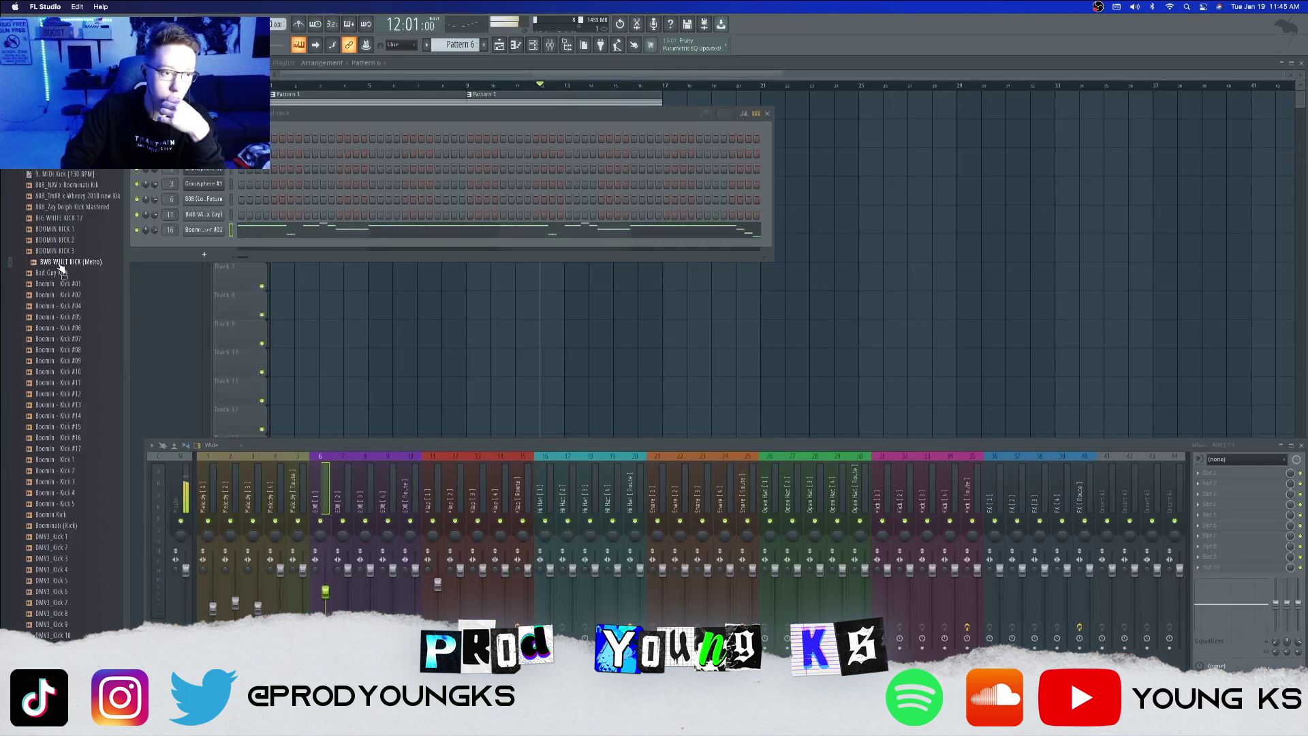
Audition samples in the Kicks folder and add DMV3_Kick 14 as a new channel.
{"action": "left_click", "coordinate": [59, 273]}
{"action": "left_click", "coordinate": [66, 525]}
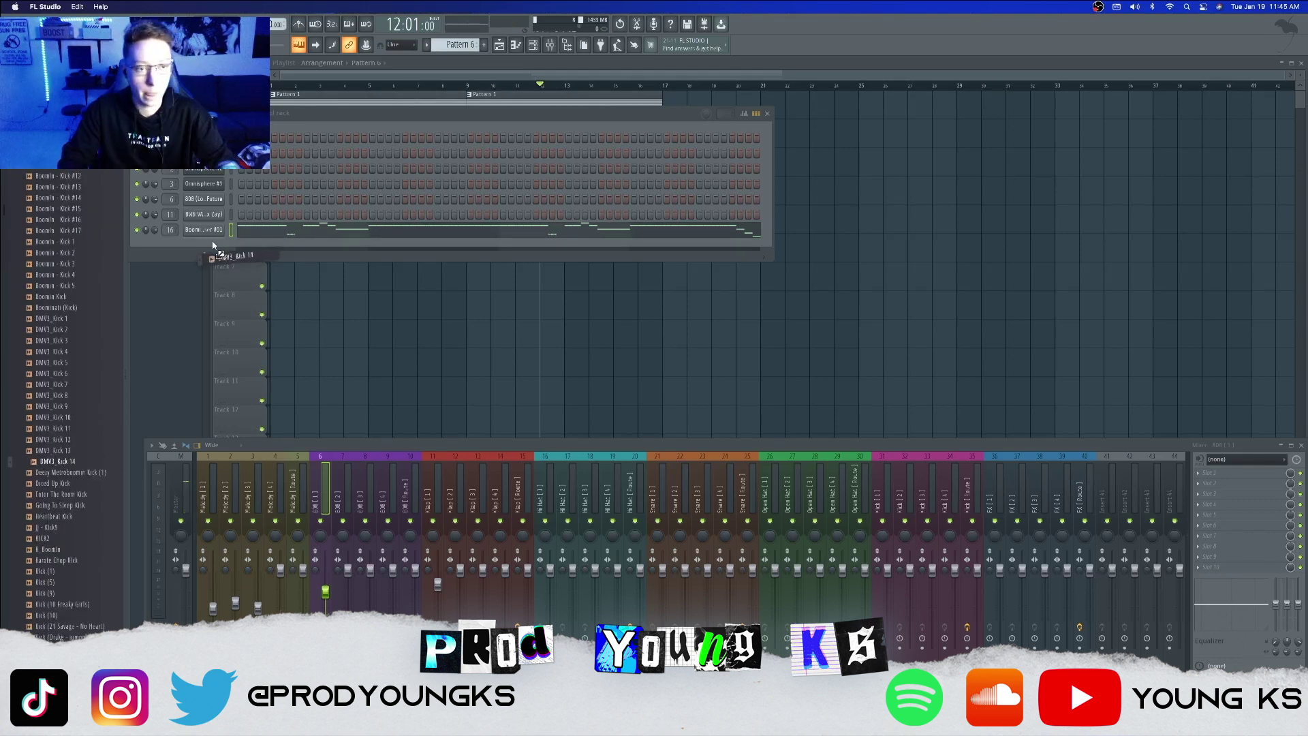
{"action": "left_click", "coordinate": [204, 245]}
Place kick notes in the first two bars of Pattern 7 in time with the 808, checking them against playback.
{"action": "key", "text": "F7"}
{"action": "key", "text": "space"}
{"action": "key", "text": "space"}
{"action": "left_click_drag", "start_coordinate": [322, 238], "coordinate": [326, 239]}
{"action": "key", "text": "space"}
{"action": "key", "text": "space"}
{"action": "key", "text": "space"}
{"action": "key", "text": "space"}
{"action": "key", "text": "space"}
{"action": "key", "text": "space"}
{"action": "key", "text": "space"}
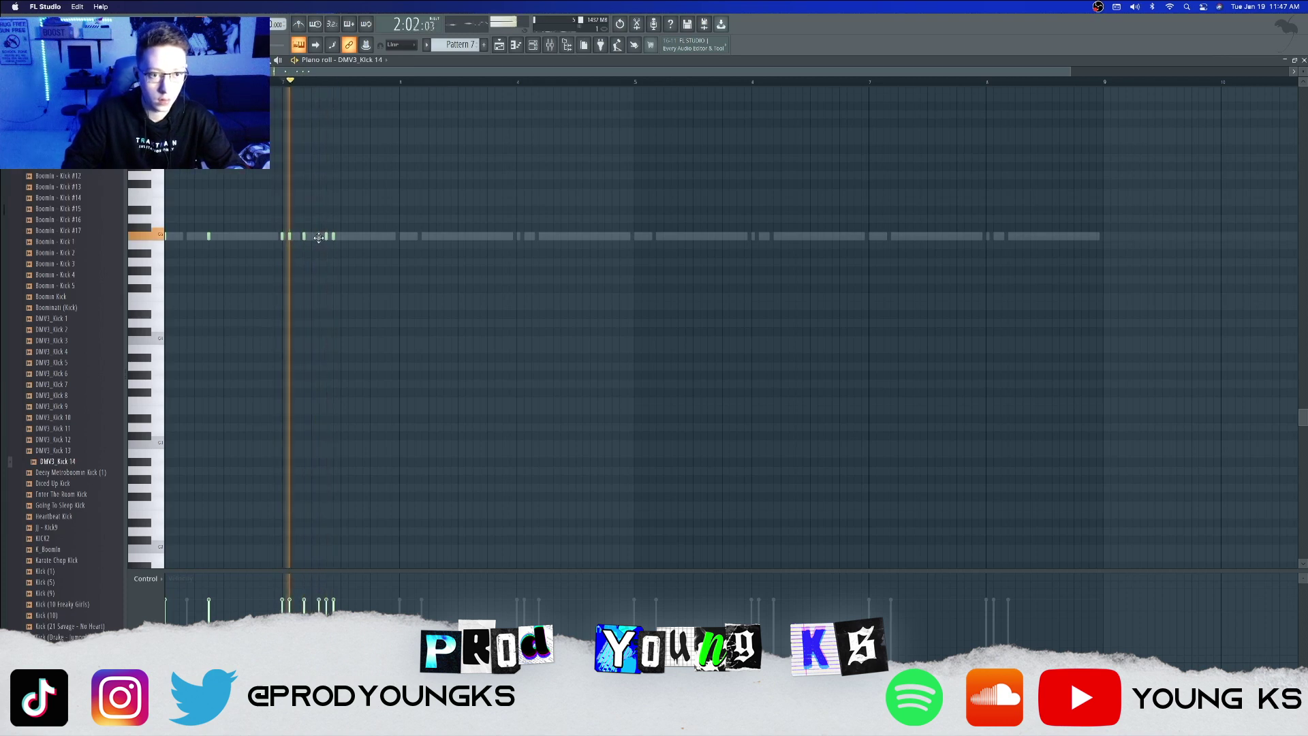
{"action": "key", "text": "space"}
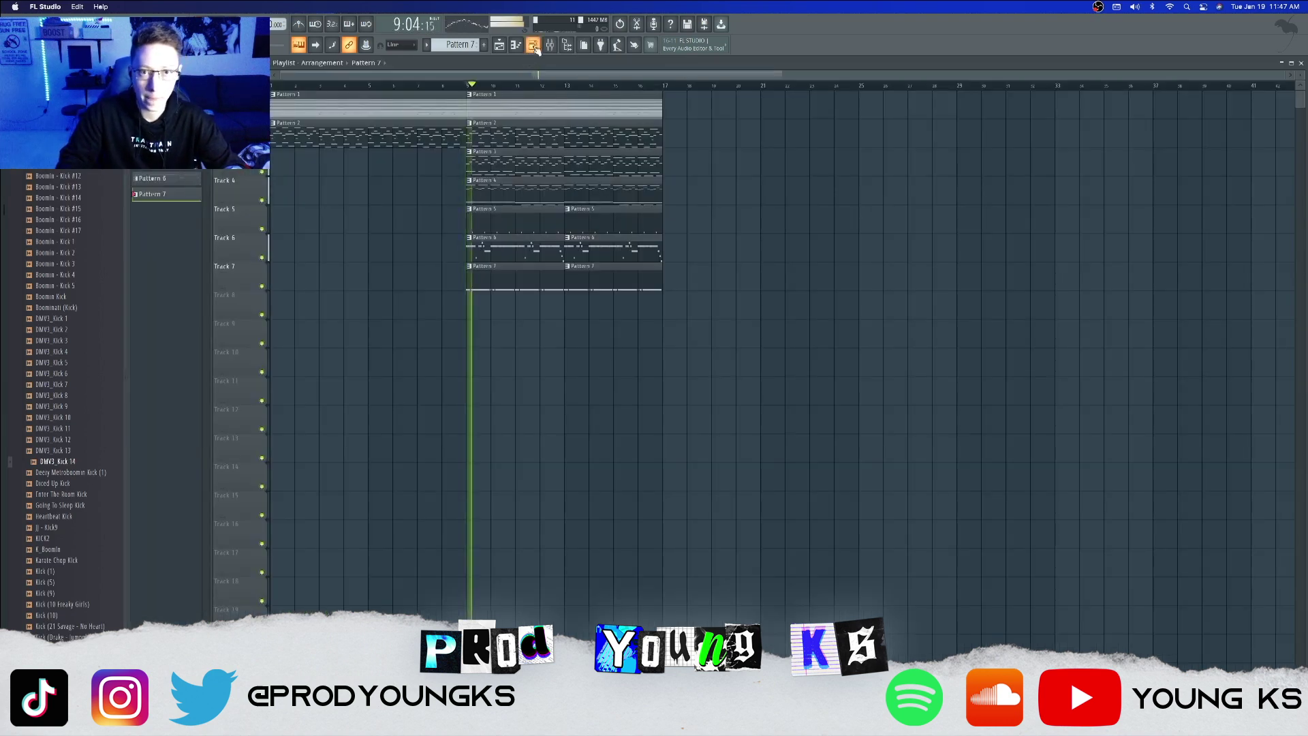
Extend the kick pattern through the remaining bars so it follows the 808 rhythm up to bar 8.
{"action": "left_click", "coordinate": [533, 45]}
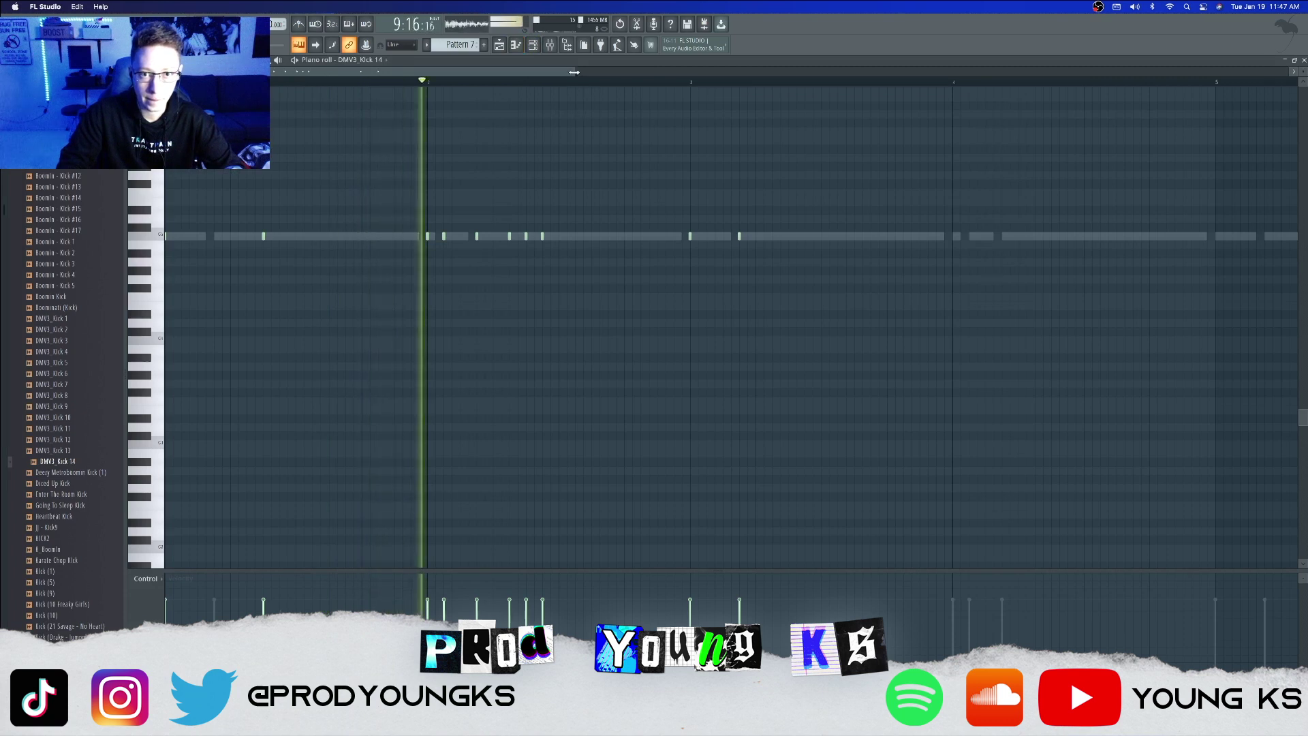
{"action": "left_click_drag", "start_coordinate": [574, 72], "coordinate": [646, 73]}
{"action": "left_click_drag", "start_coordinate": [736, 334], "coordinate": [73, 191]}
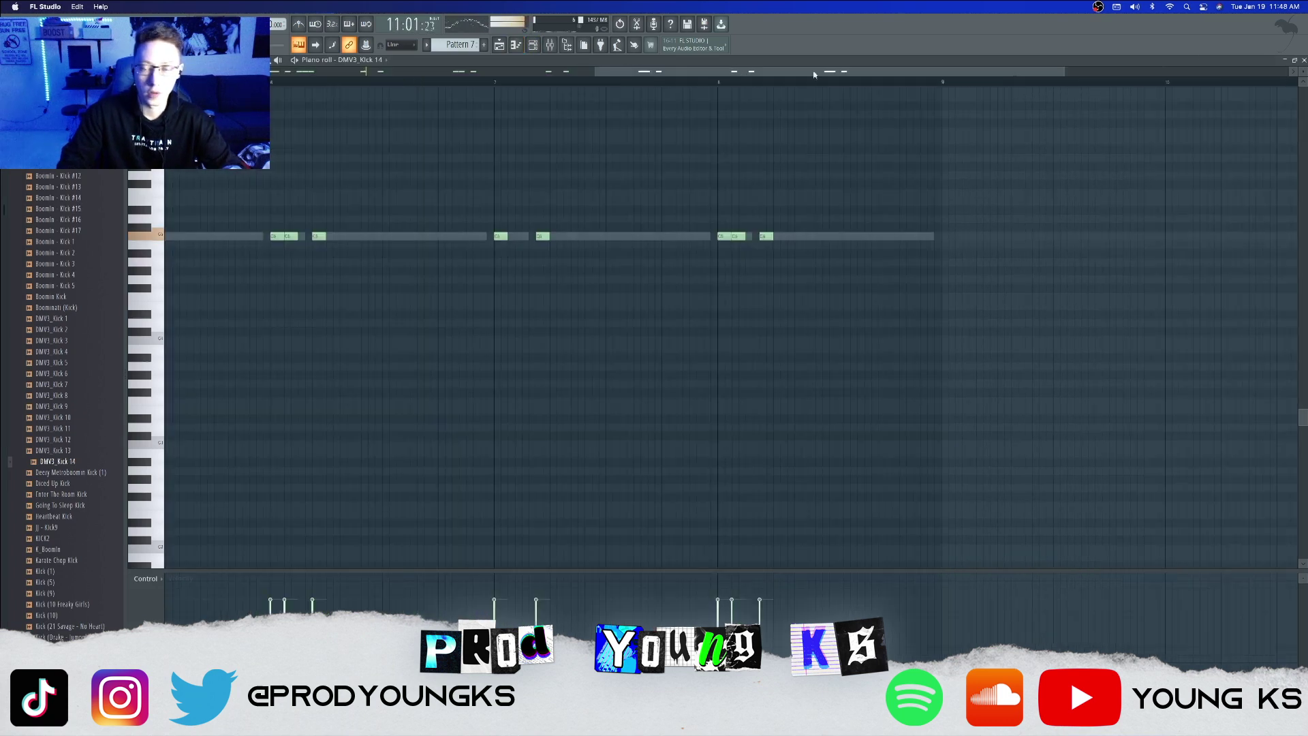
{"action": "left_click", "coordinate": [1303, 60]}
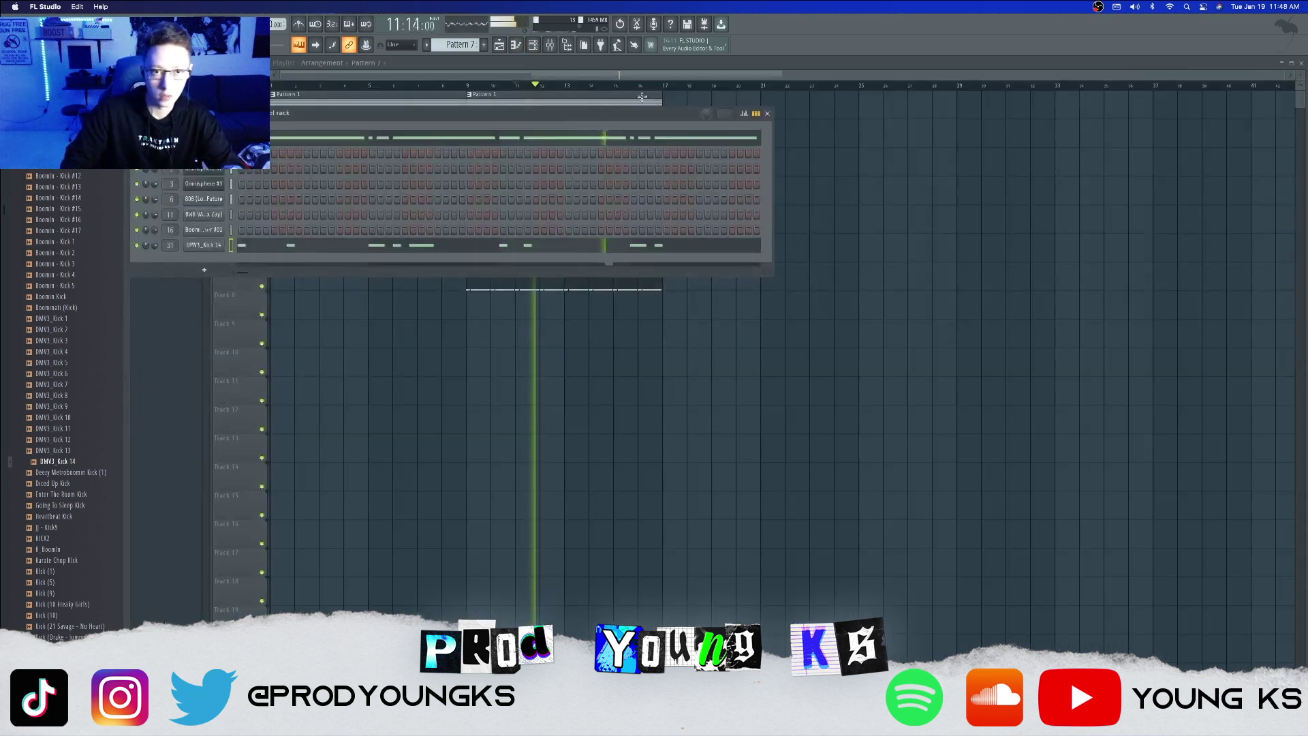
Collapse the Kicks folder to show the drum kit's other sample folders and stop playback.
{"action": "left_click", "coordinate": [500, 70]}
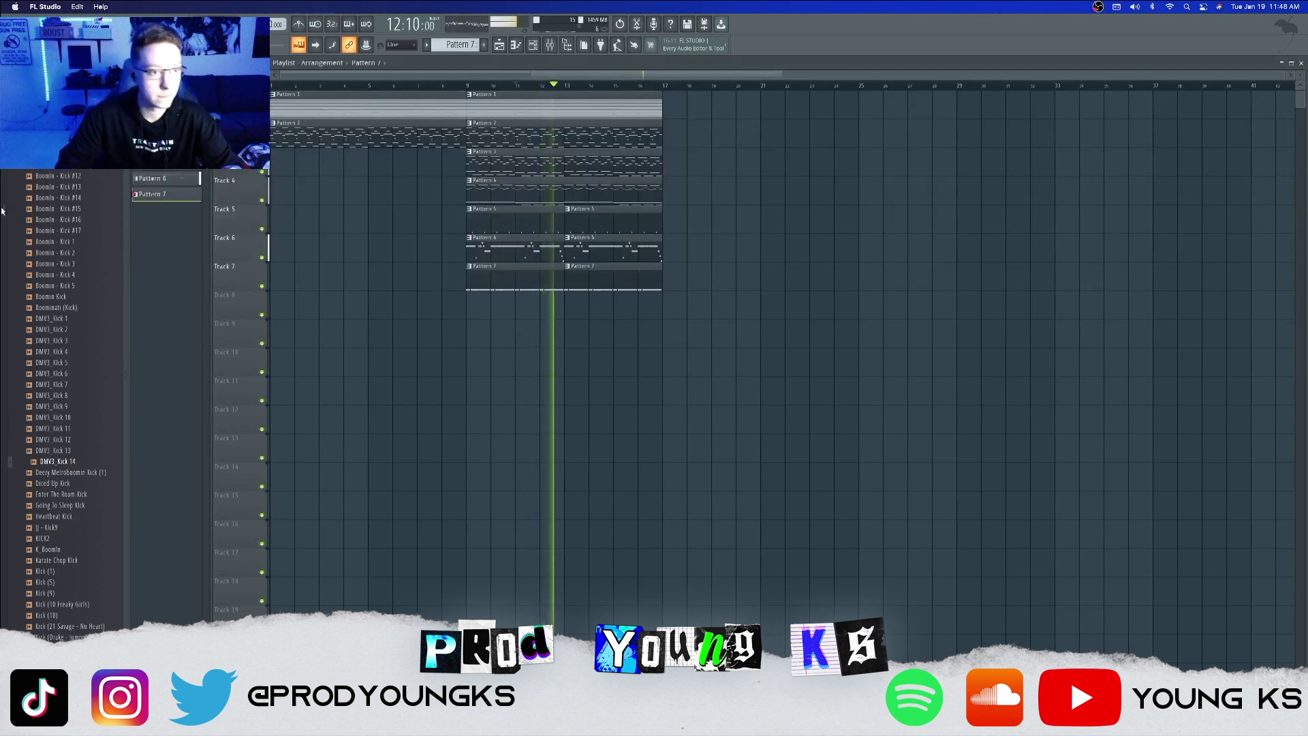
{"action": "scroll", "coordinate": [61, 464], "scroll_direction": "up", "scroll_amount": 10}
{"action": "left_click", "coordinate": [60, 464]}
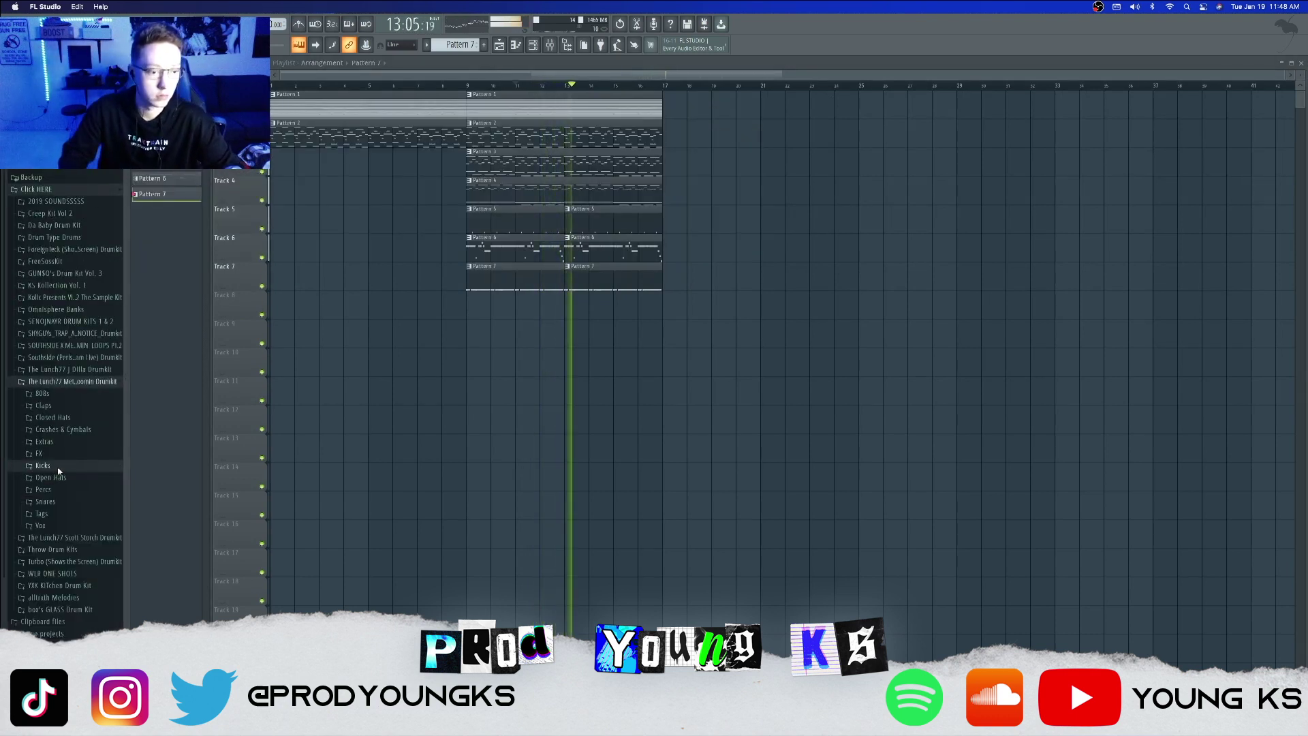
{"action": "key", "text": "space"}
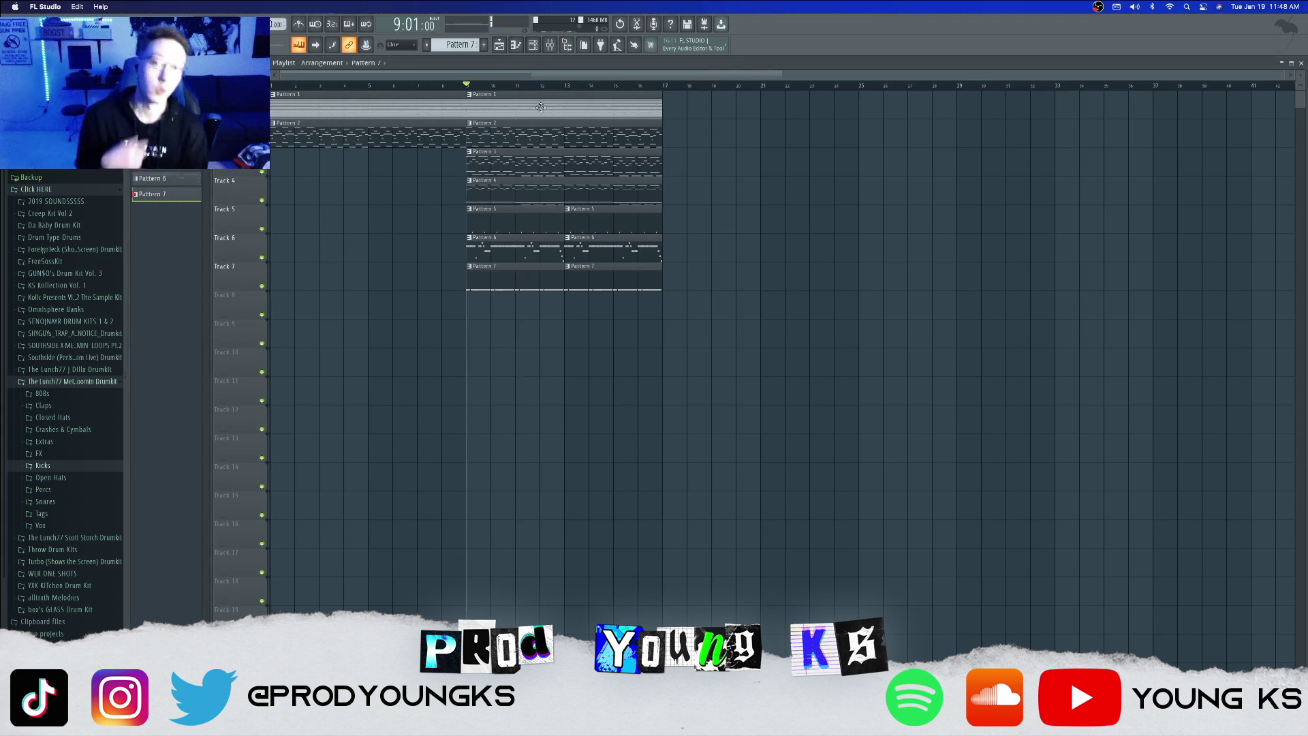